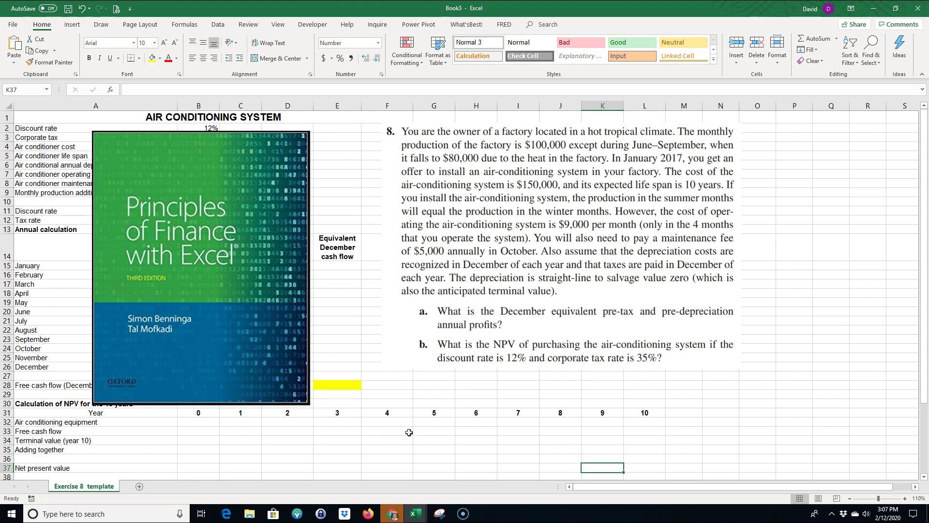
Move the book-cover picture to the sheet's right edge and nudge the problem-text picture
drag(217, 267, 287, 280)
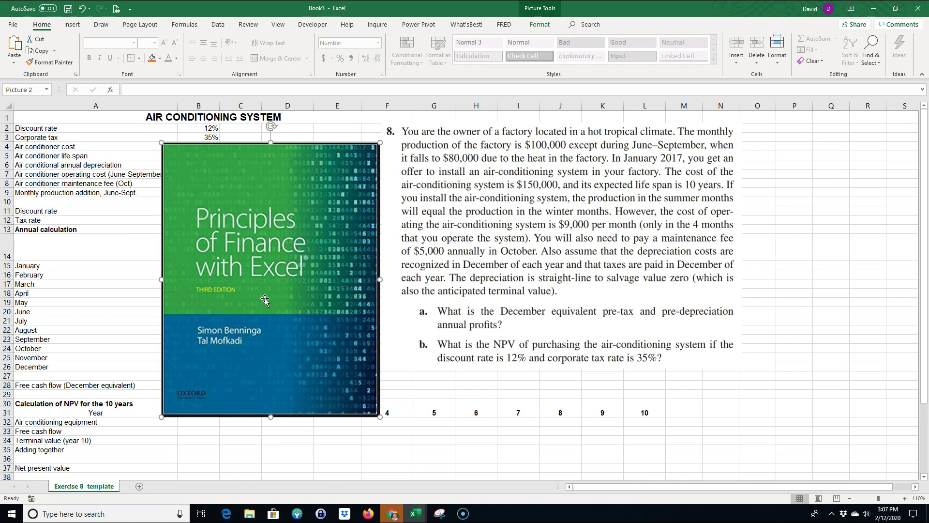
drag(175, 151, 912, 126)
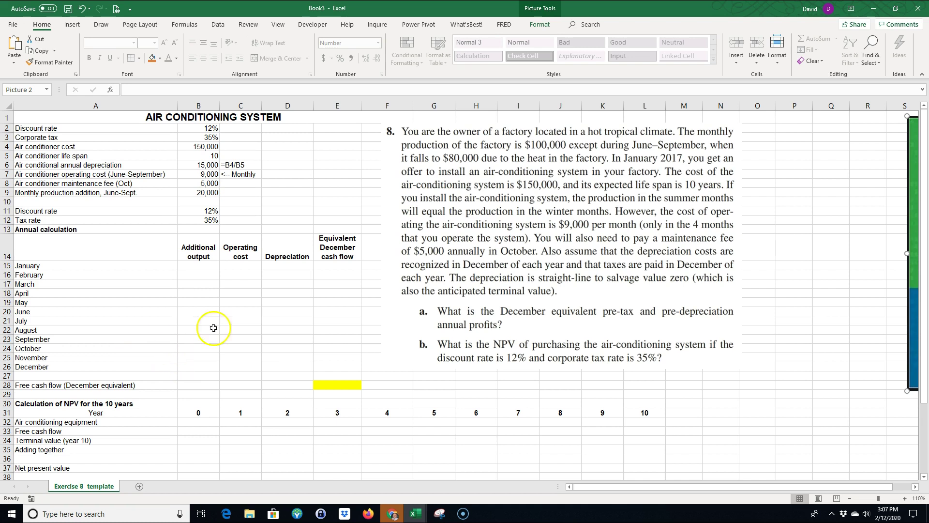
drag(403, 324, 413, 321)
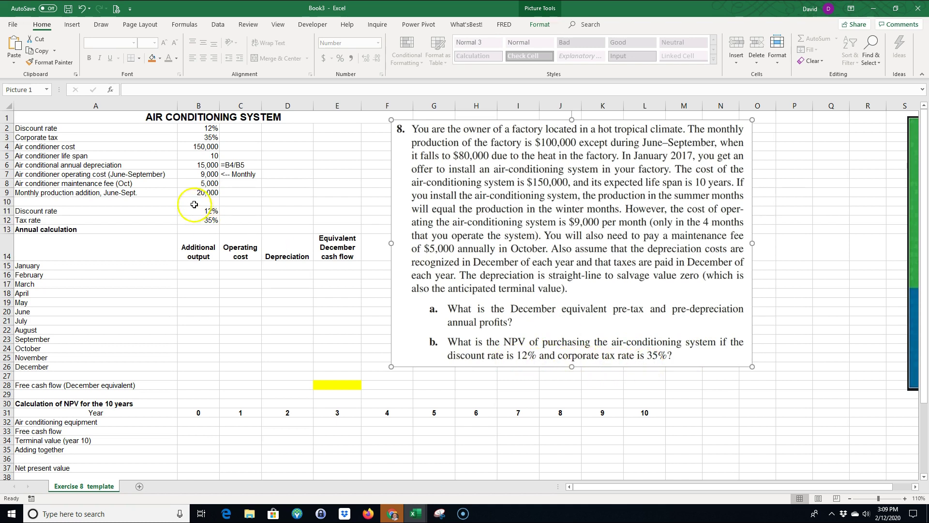
Clear the duplicate Discount rate and Tax rate entries in A11:B12, checking the rates in B2:B3
click(203, 128)
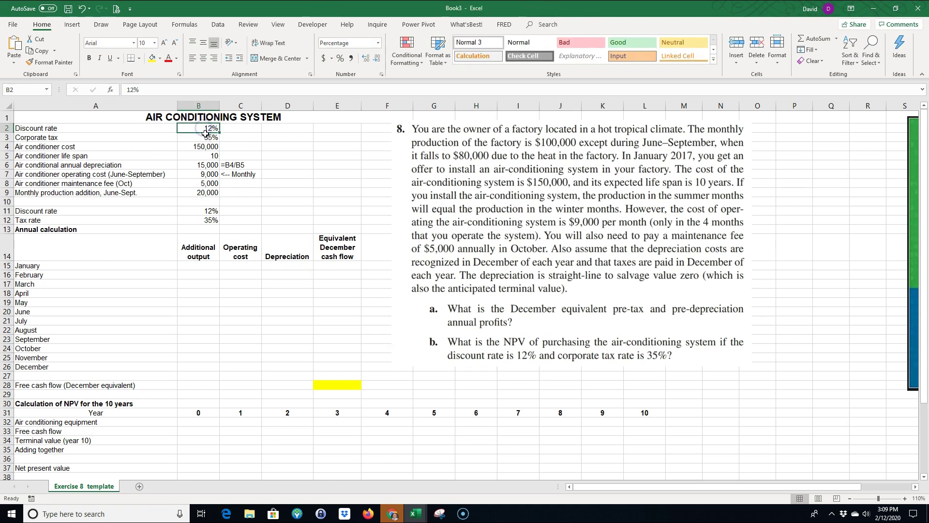
click(204, 137)
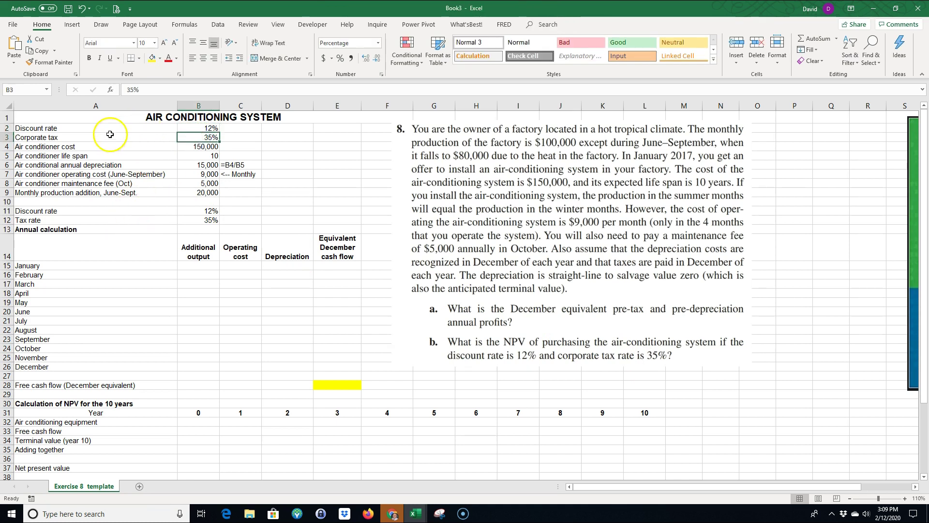
drag(48, 211, 85, 222)
click(200, 126)
drag(200, 126, 200, 137)
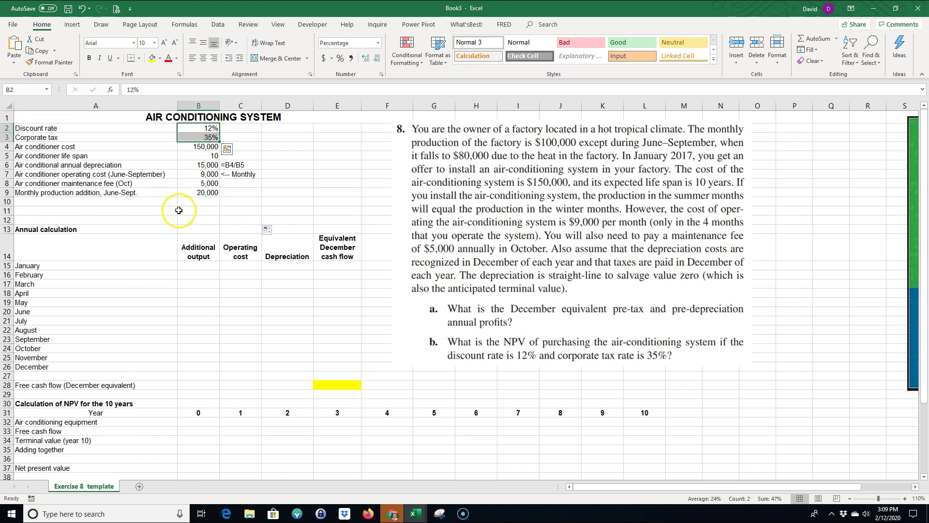
Review the cost, life span and depreciation formula =B4/B5 in B4:B6 without changing them
click(195, 145)
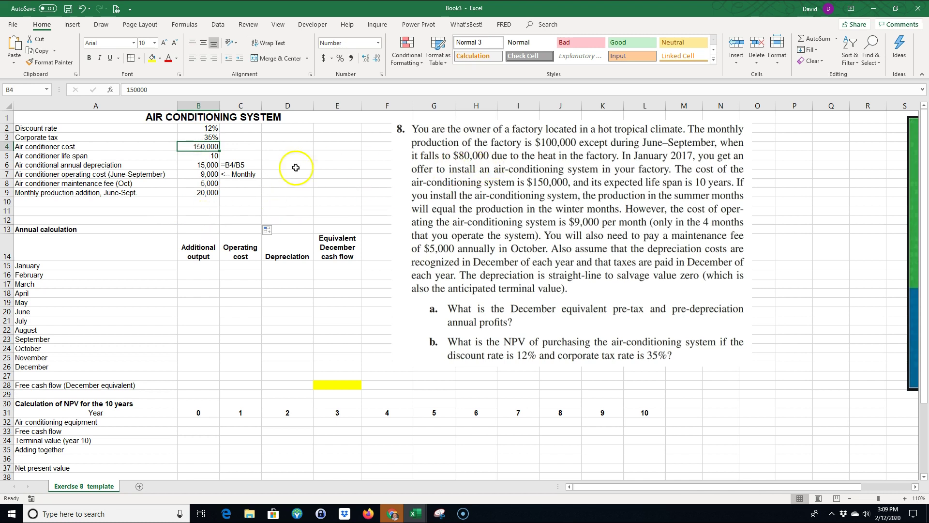
click(196, 154)
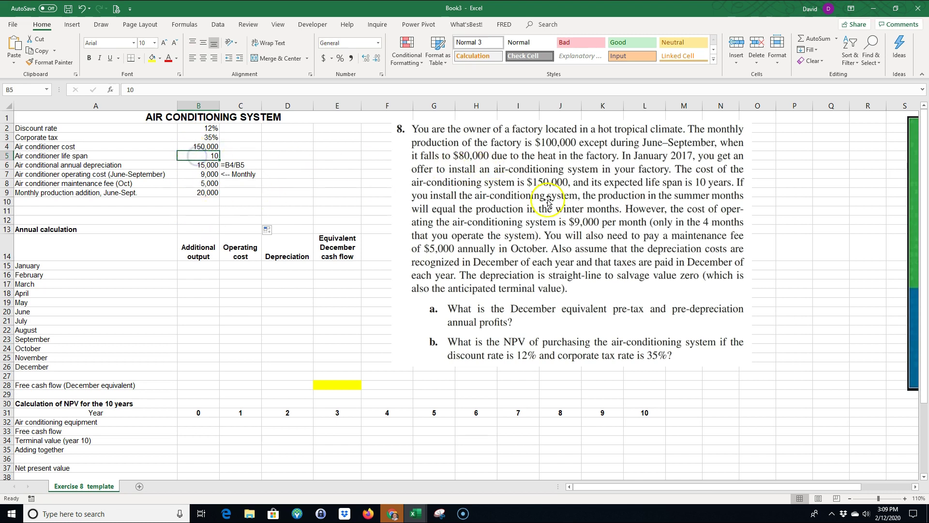
click(192, 165)
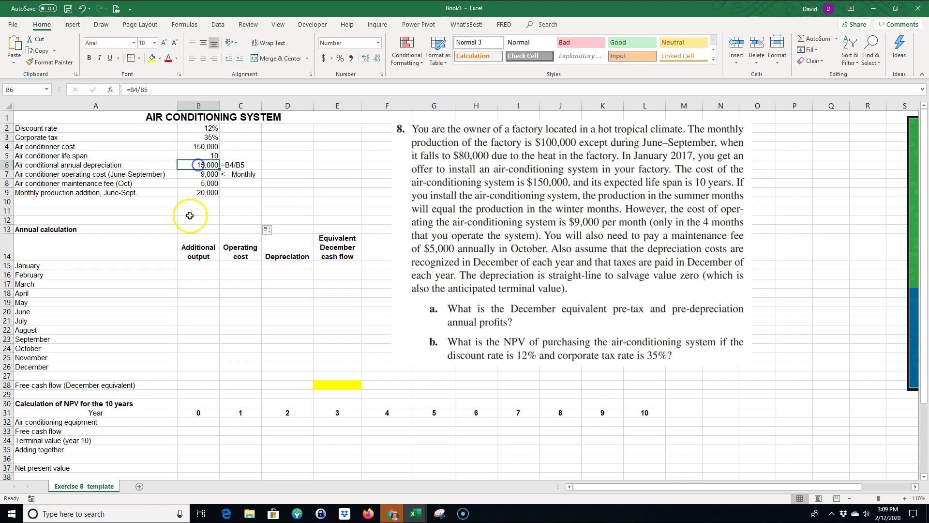
double_click(187, 166)
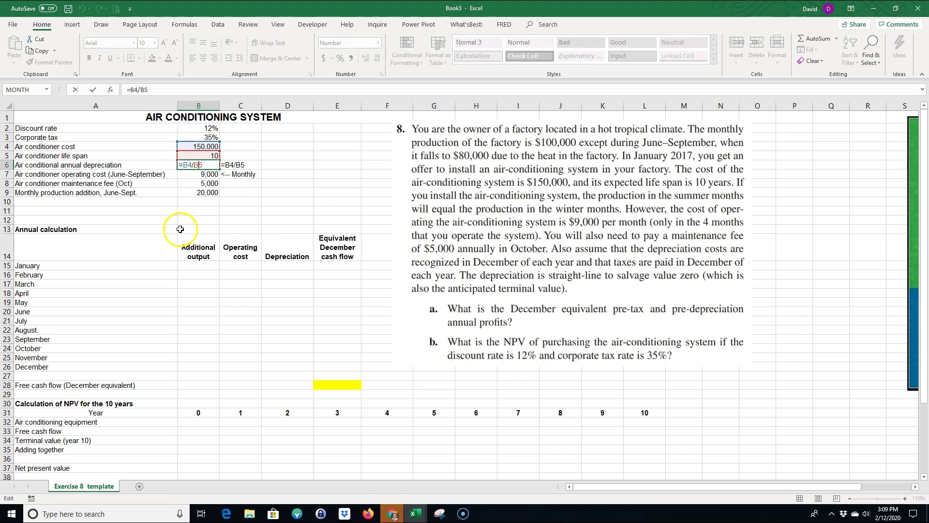
click(187, 215)
click(193, 163)
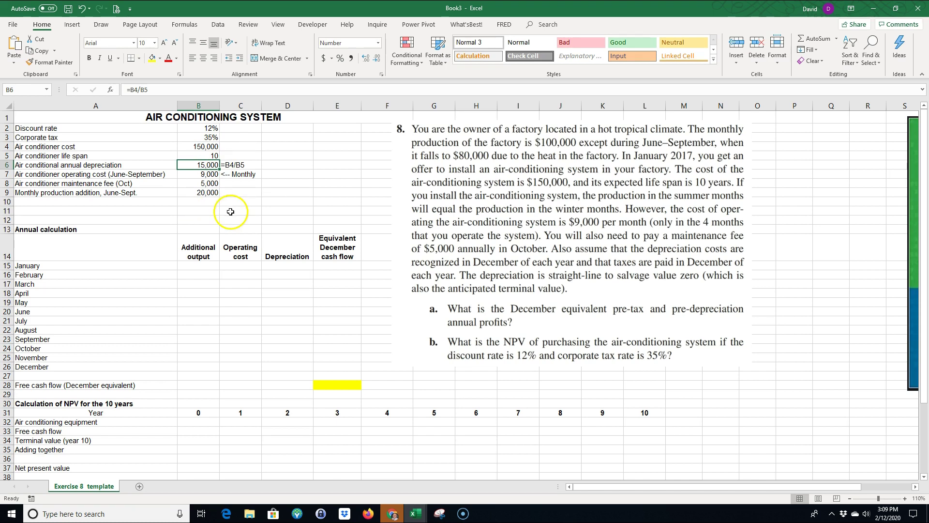
Check B7:B9, cancel the note typed beside the maintenance fee, and select B15:E26
click(192, 174)
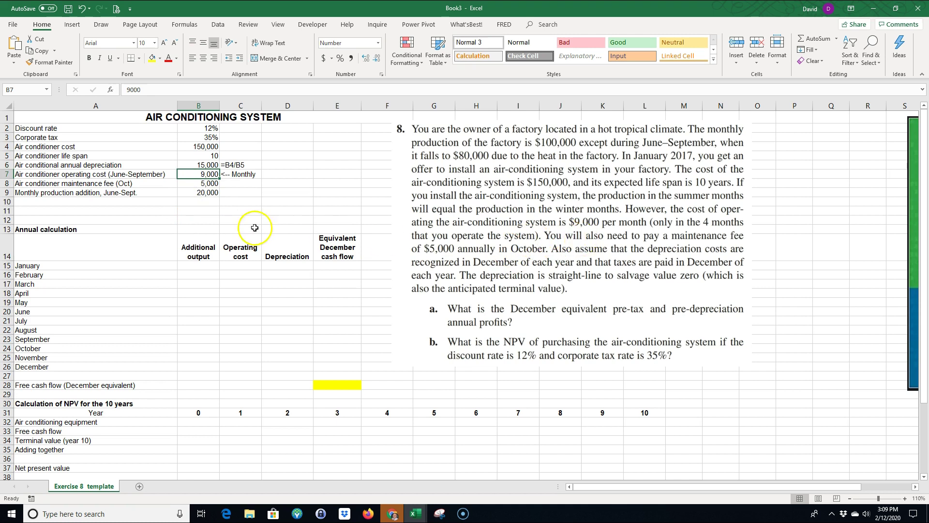
click(205, 184)
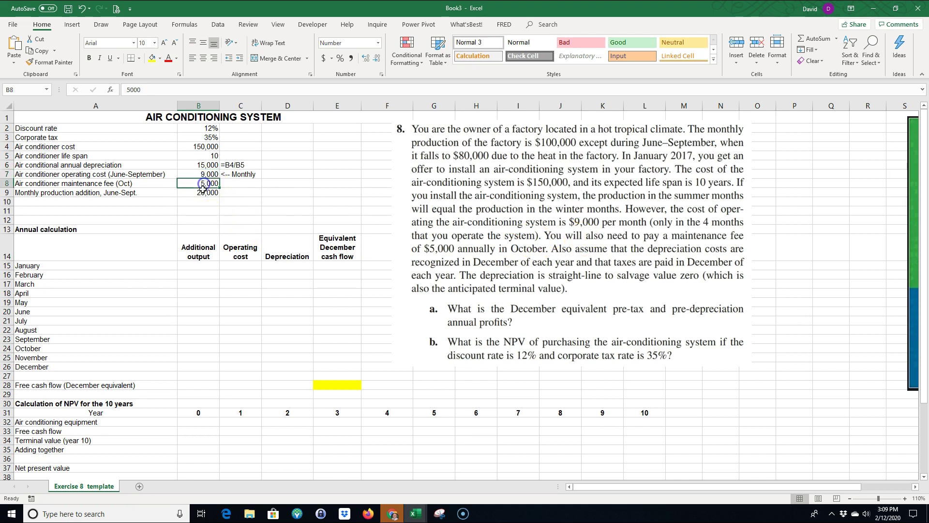
click(237, 183)
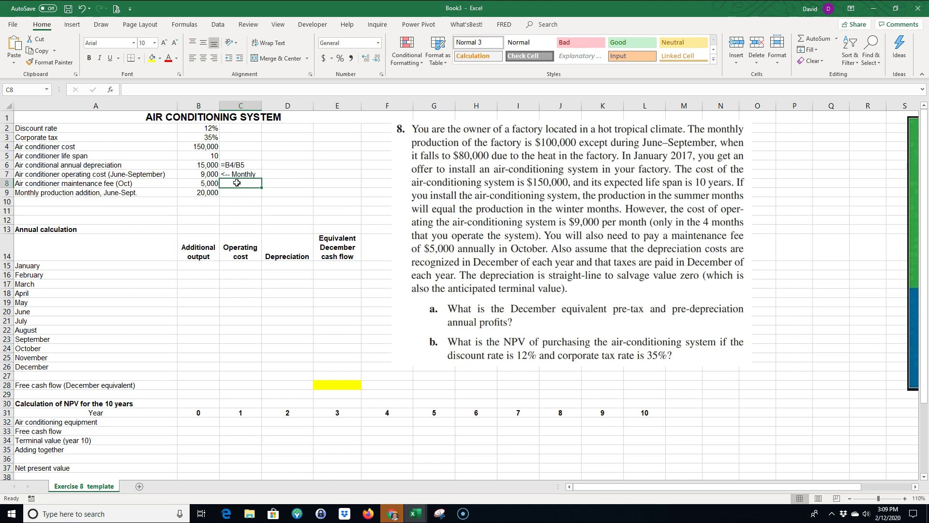
text(in October)
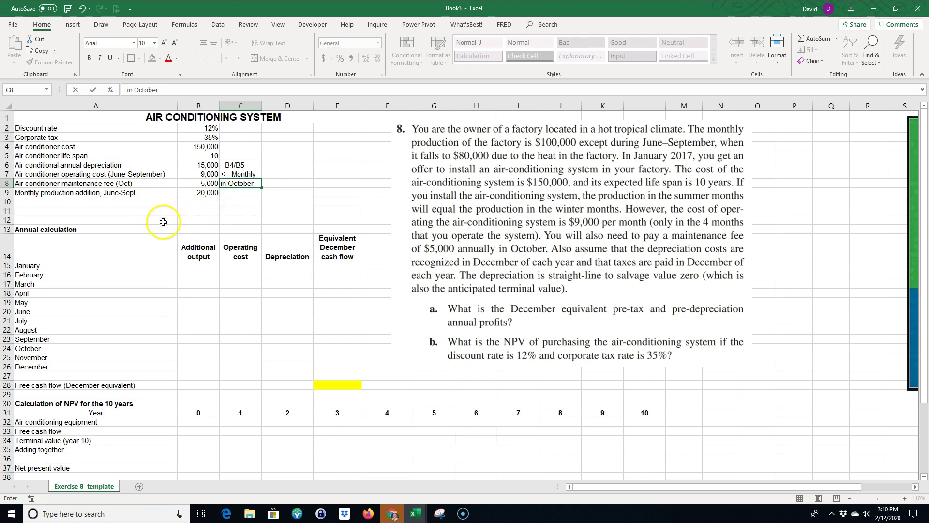
key(Escape)
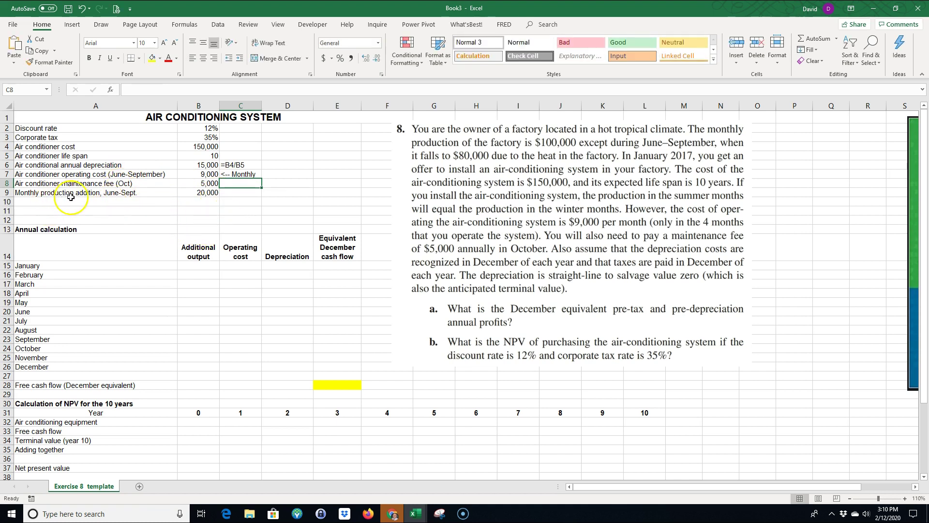
double_click(191, 192)
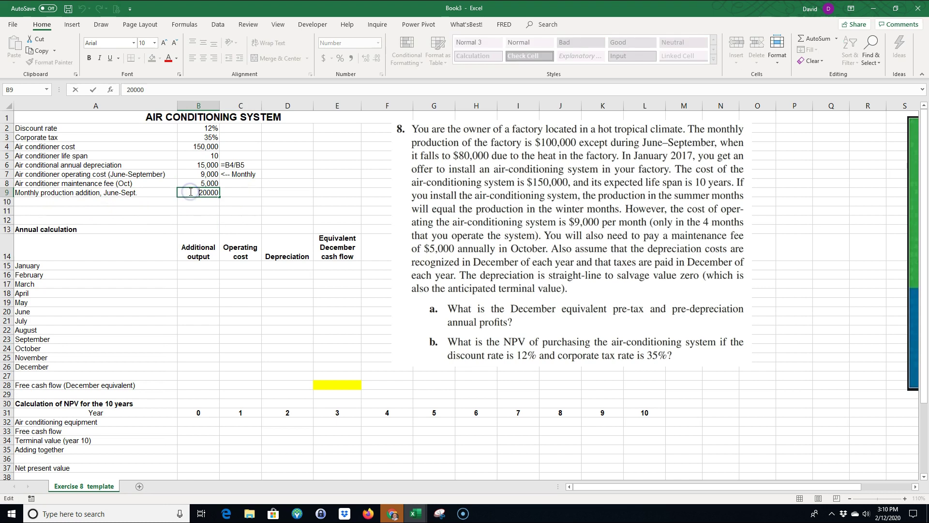
key(Escape)
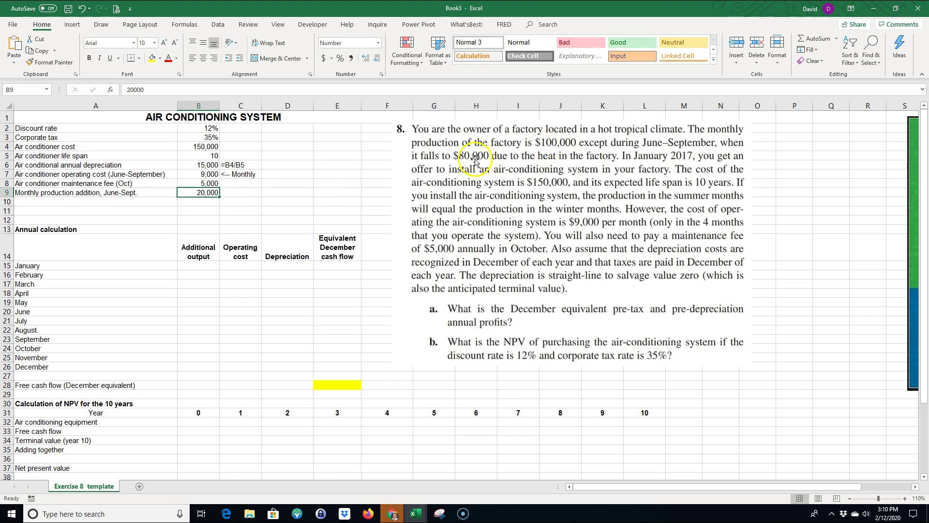
click(244, 192)
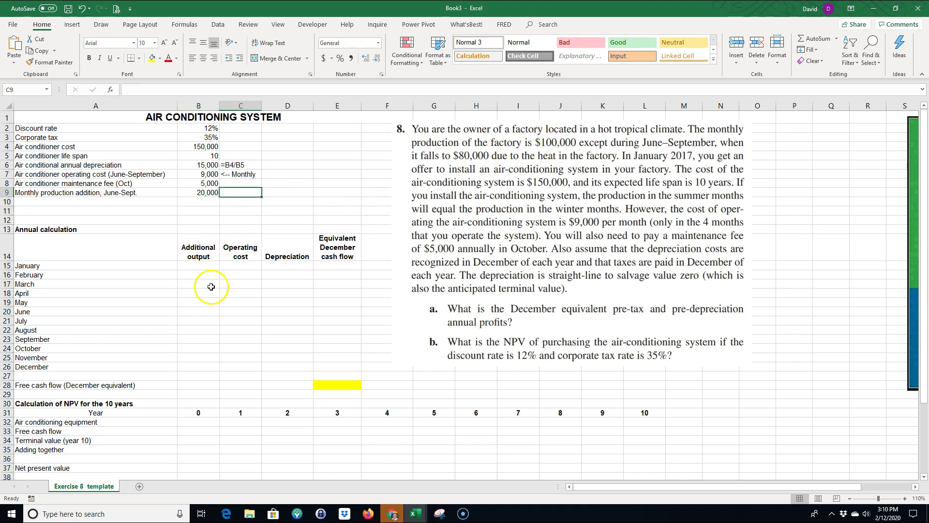
drag(200, 265, 342, 366)
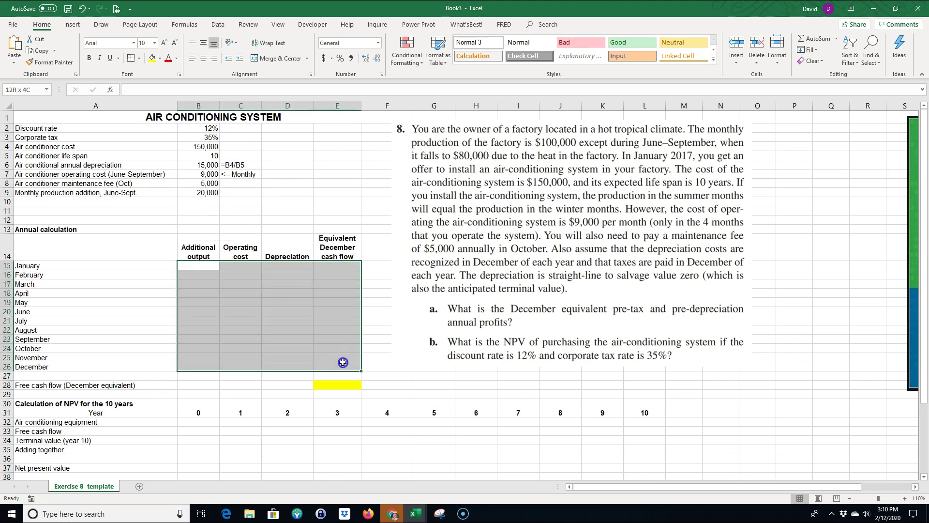
Enter 0 as January's additional output in B15 and fill it through May
click(211, 341)
click(204, 267)
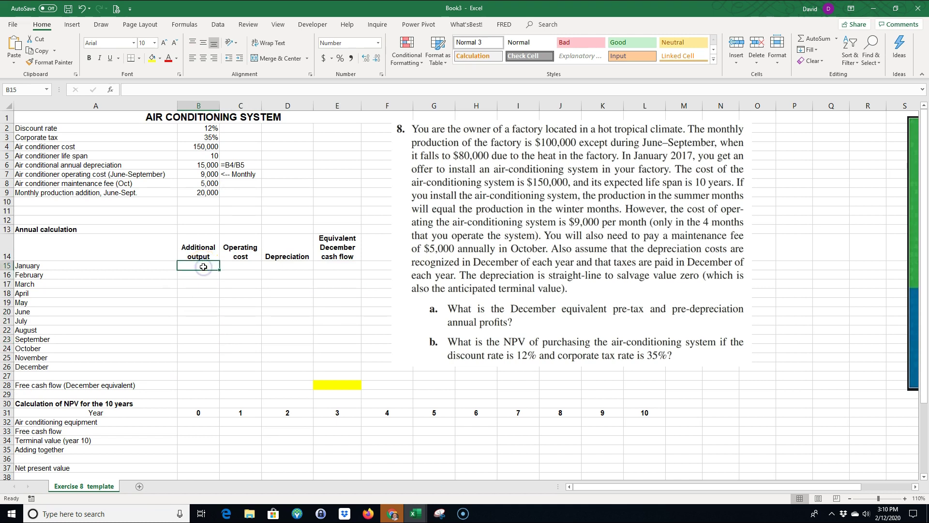
text(0)
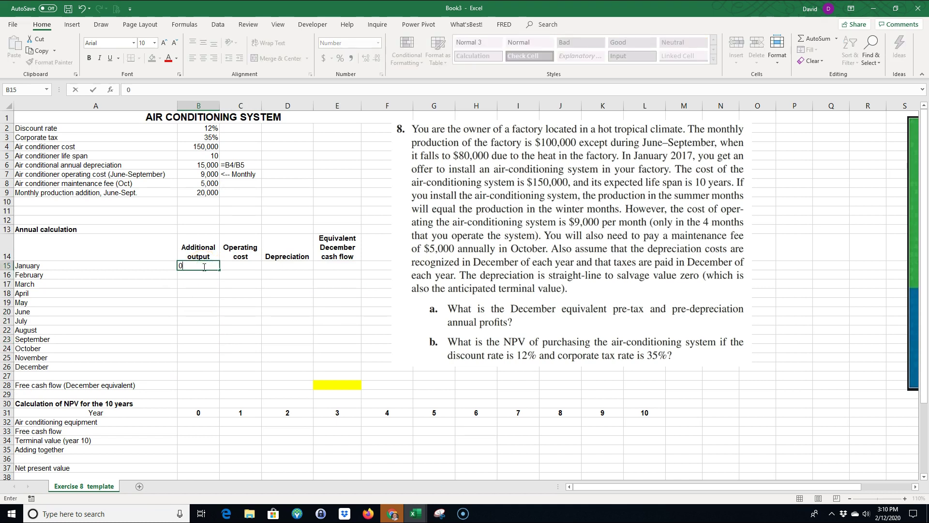
key(Return)
click(214, 270)
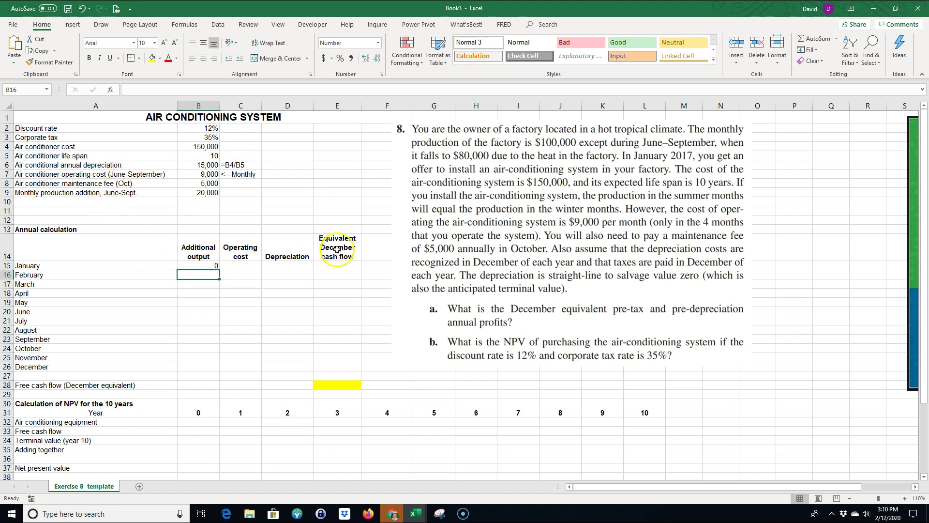
click(209, 266)
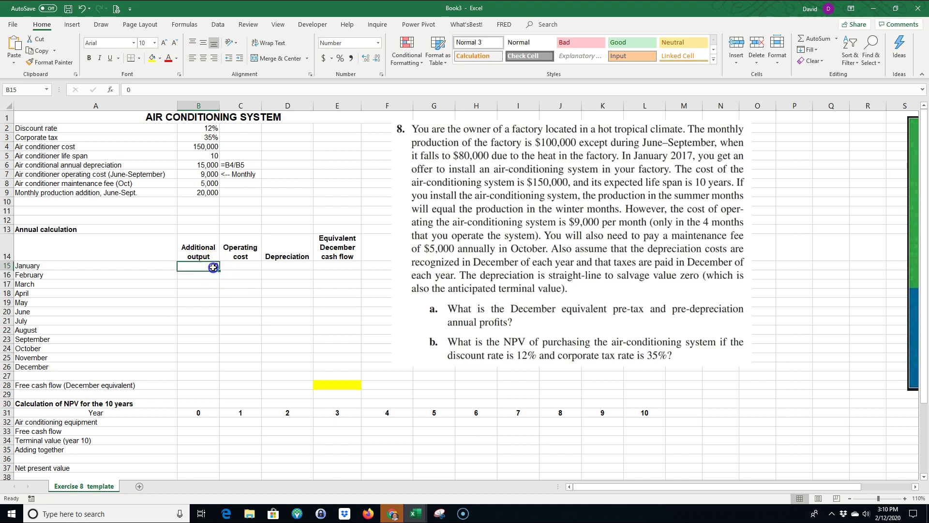
drag(220, 272, 216, 304)
Link June's additional output to =B9 (20,000) and fill it through September
click(193, 310)
text(=)
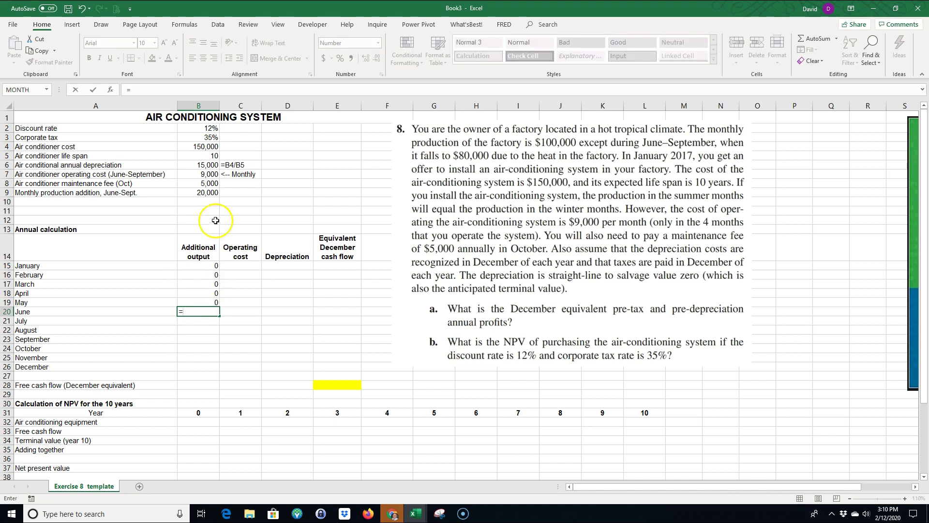
click(206, 194)
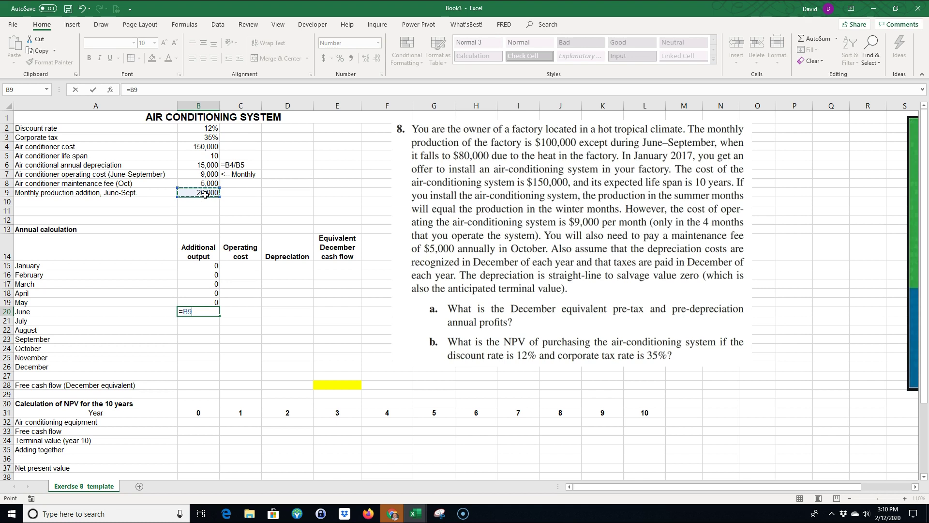
key(Return)
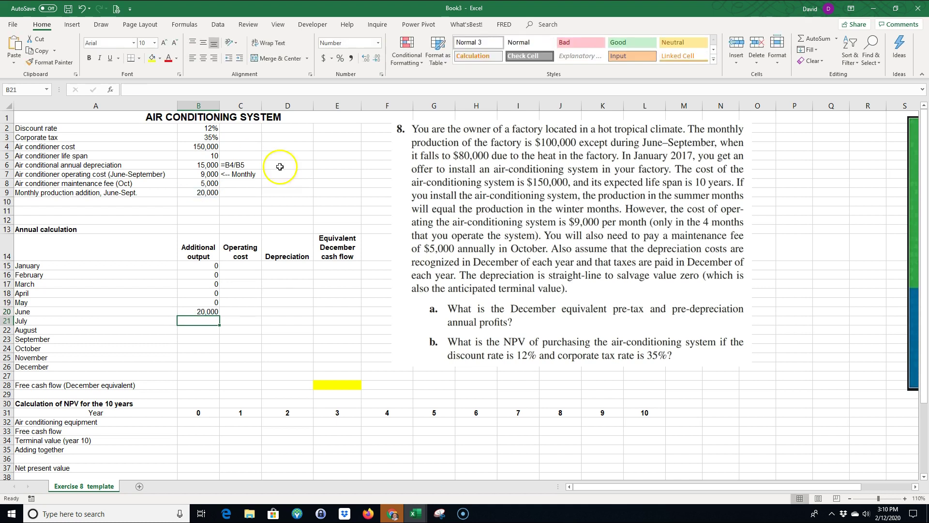
click(208, 312)
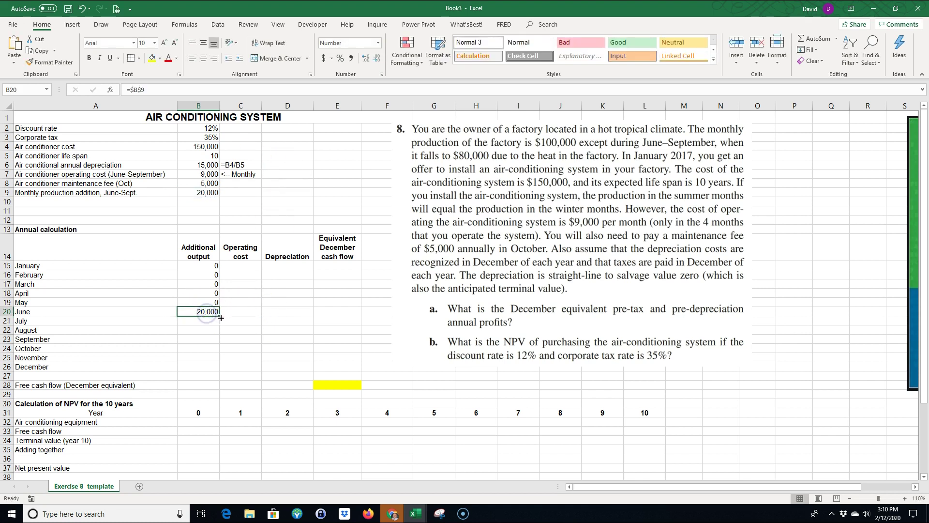
drag(220, 318, 220, 344)
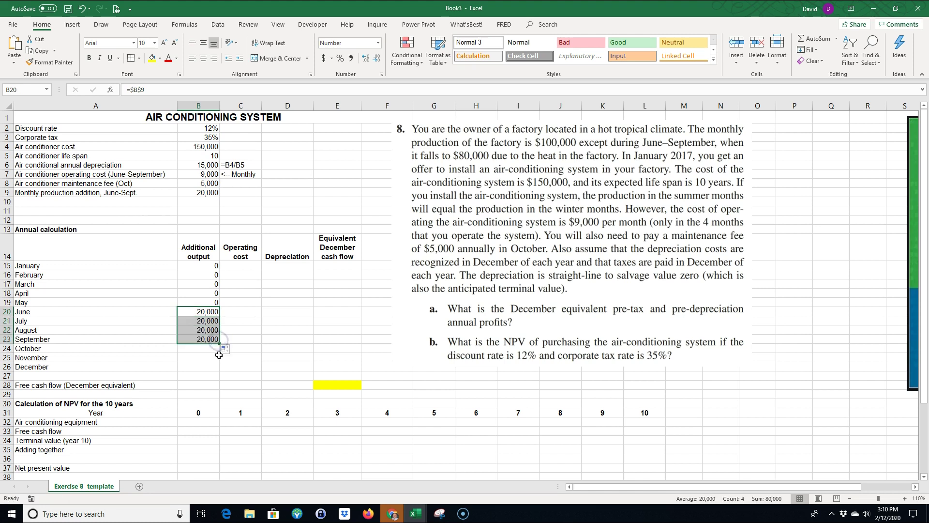
Enter 0 for October's additional output in B24 and fill it to December
click(205, 349)
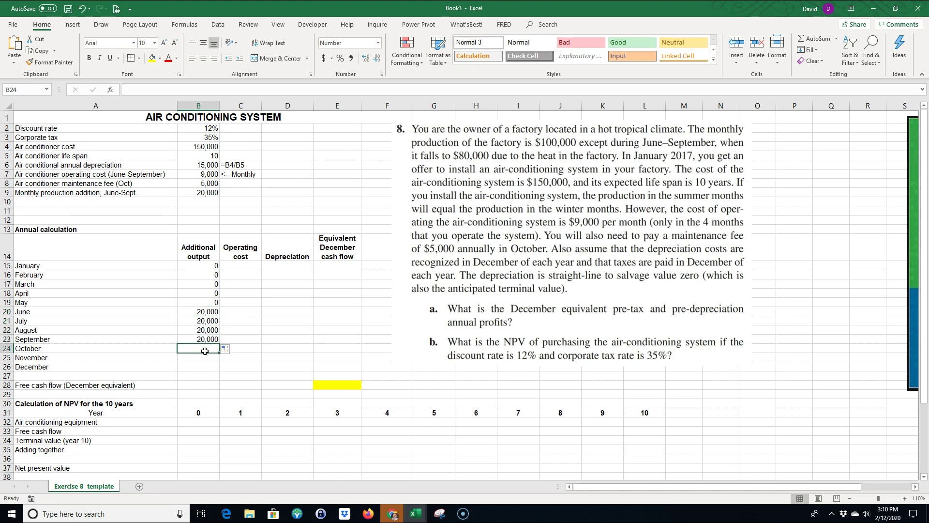
text(=)
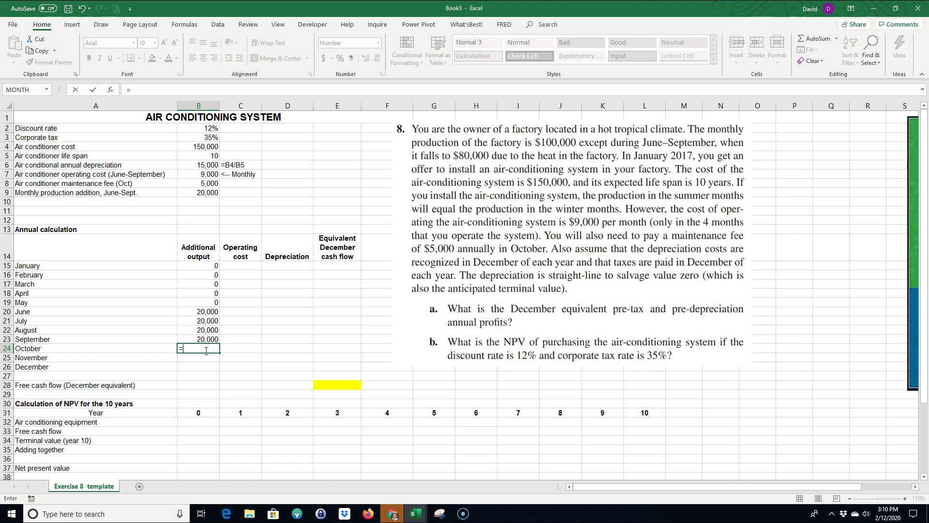
key(Escape)
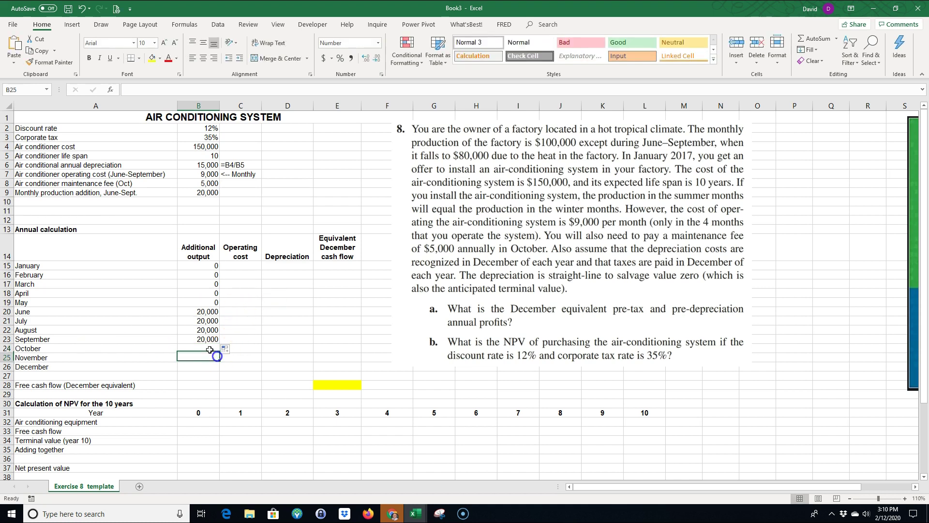
text(0)
key(Return)
click(212, 348)
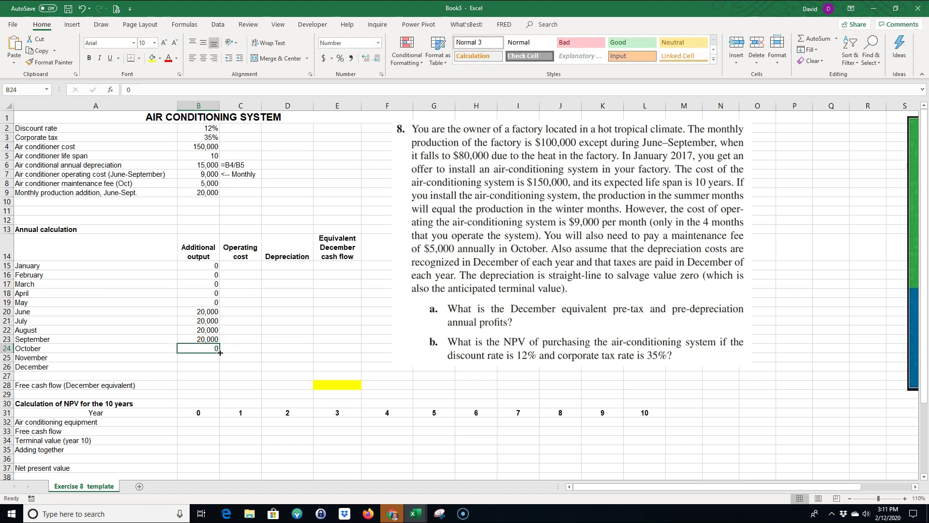
drag(218, 357, 218, 368)
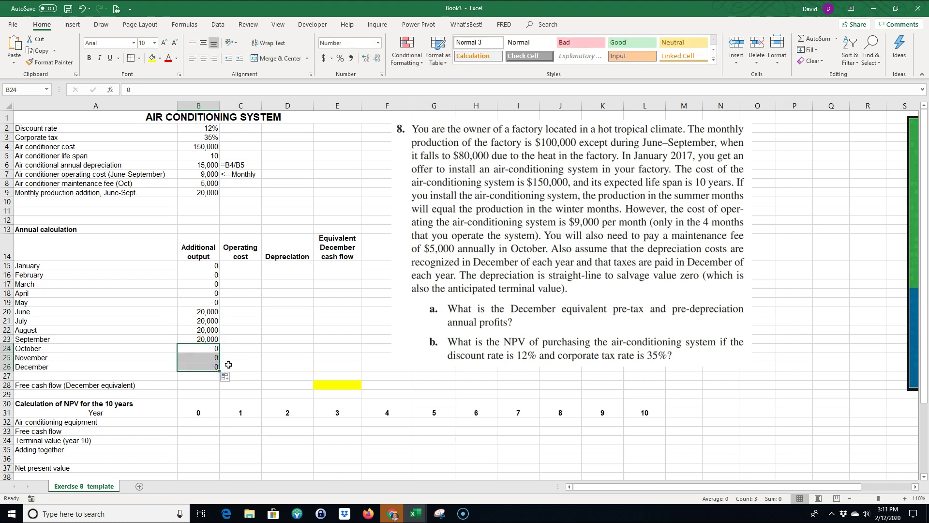
click(245, 265)
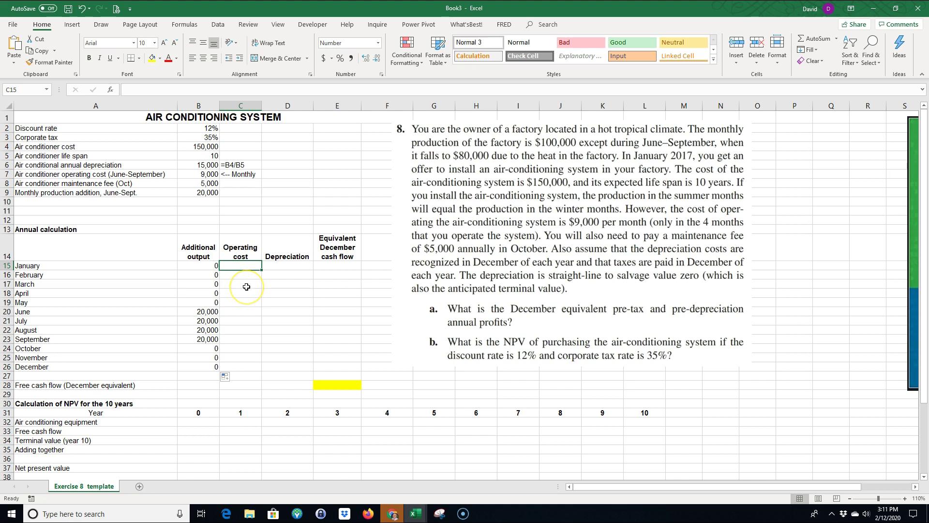
Enter 0 as January's operating cost in C15 and fill it through May
text(0)
key(Return)
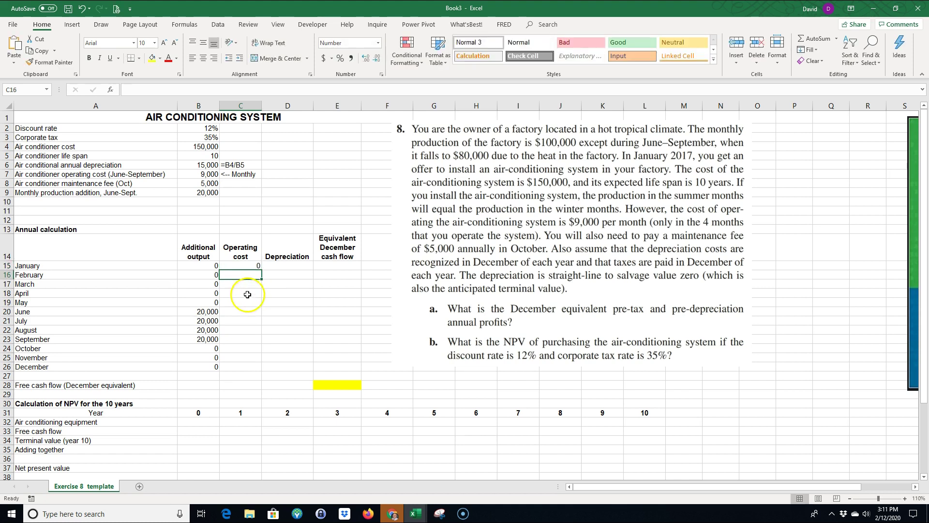
click(247, 266)
drag(261, 270, 261, 305)
Set June's operating cost to =$B$7 (9,000) and fill it through September
click(245, 313)
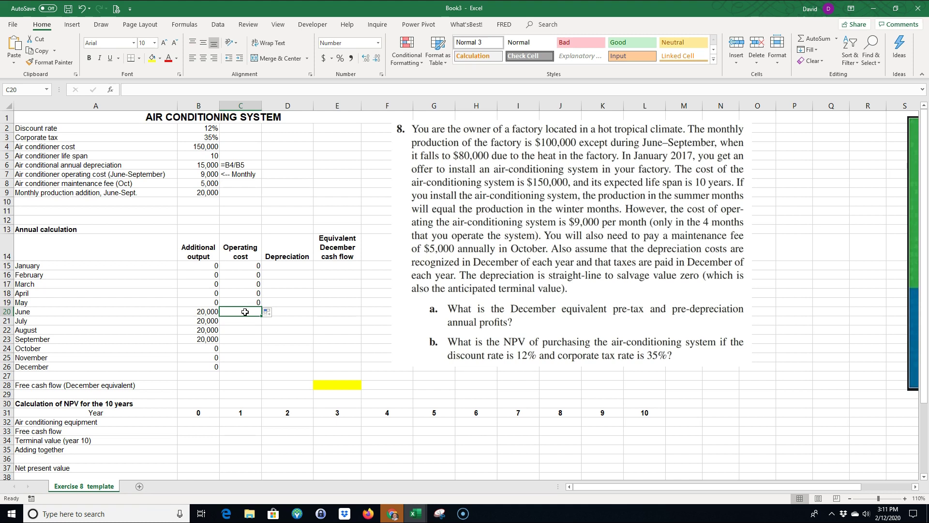
text(=)
click(206, 173)
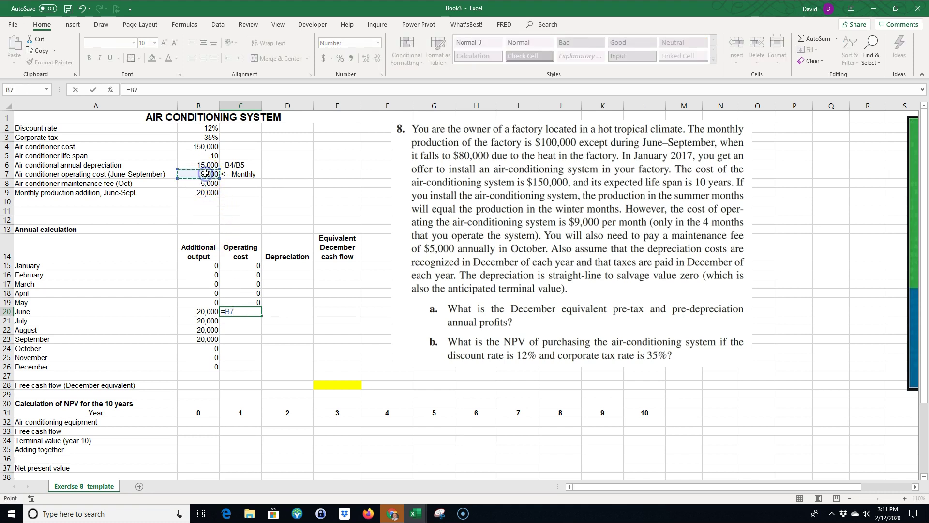
key(F4)
key(Return)
click(244, 312)
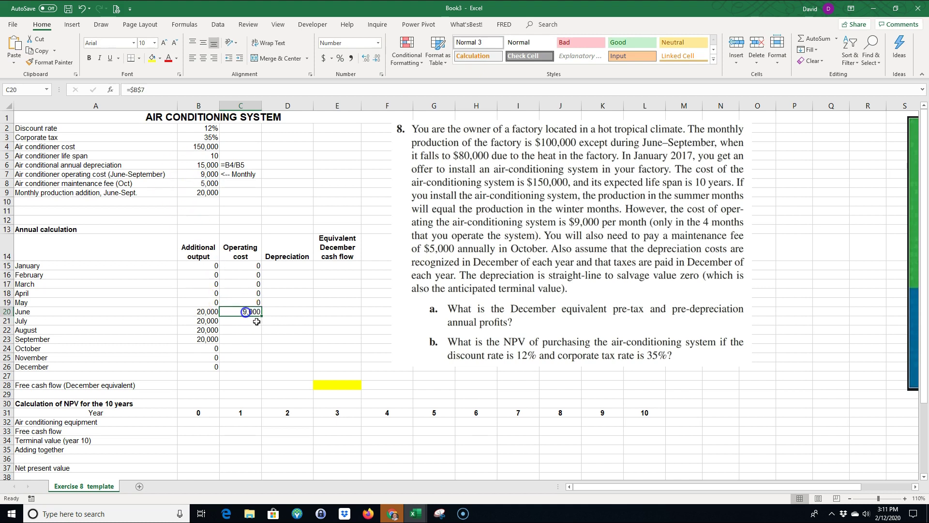
drag(260, 320, 259, 343)
Link October's operating cost to =B8 (5,000) and enter 0 for November and December
click(244, 349)
text(=)
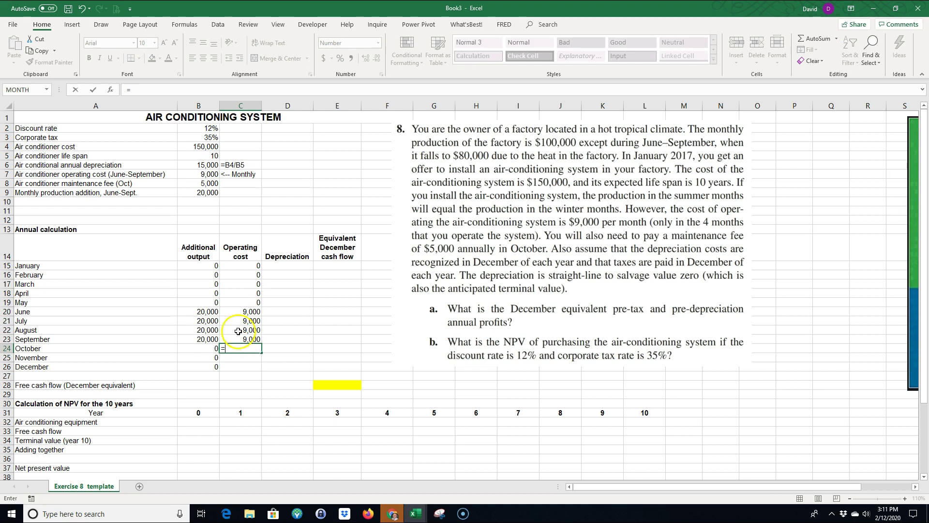
click(205, 185)
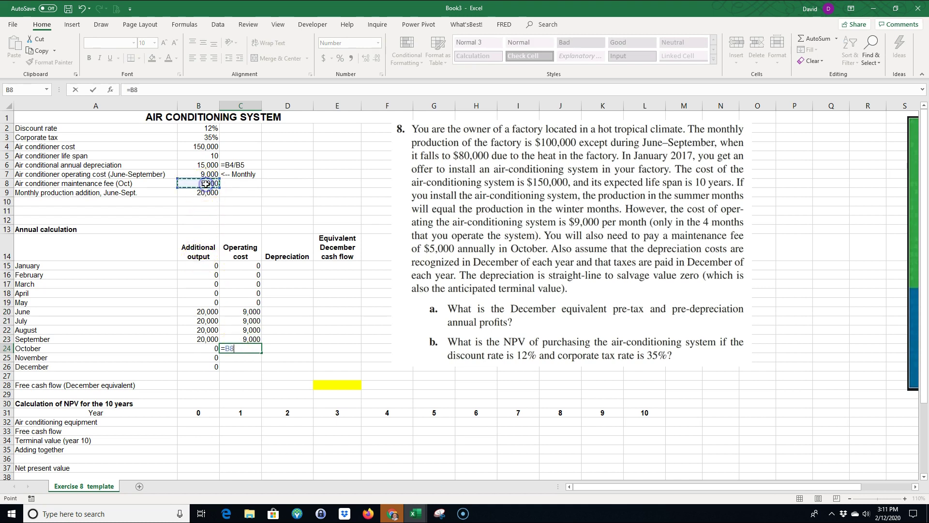
key(Return)
text(0)
key(Return)
text(0)
key(Return)
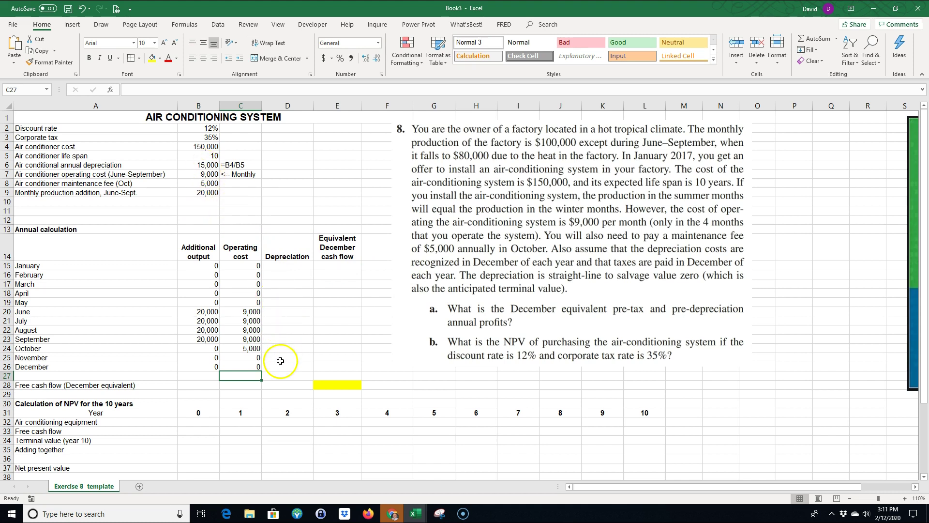
Fill D15:D25 with 0 and set December's depreciation in D26 to =B6 (15,000)
click(286, 265)
text(0)
key(Return)
click(301, 266)
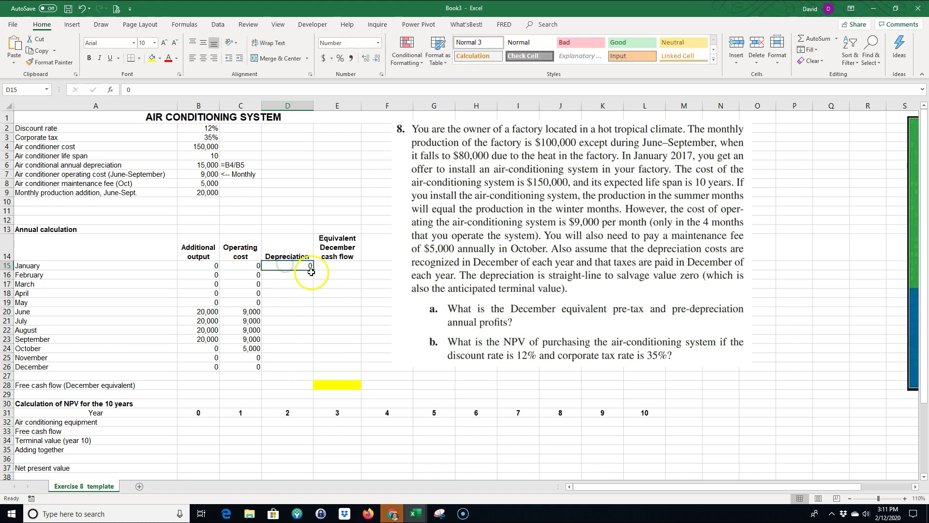
drag(313, 272, 310, 358)
click(273, 367)
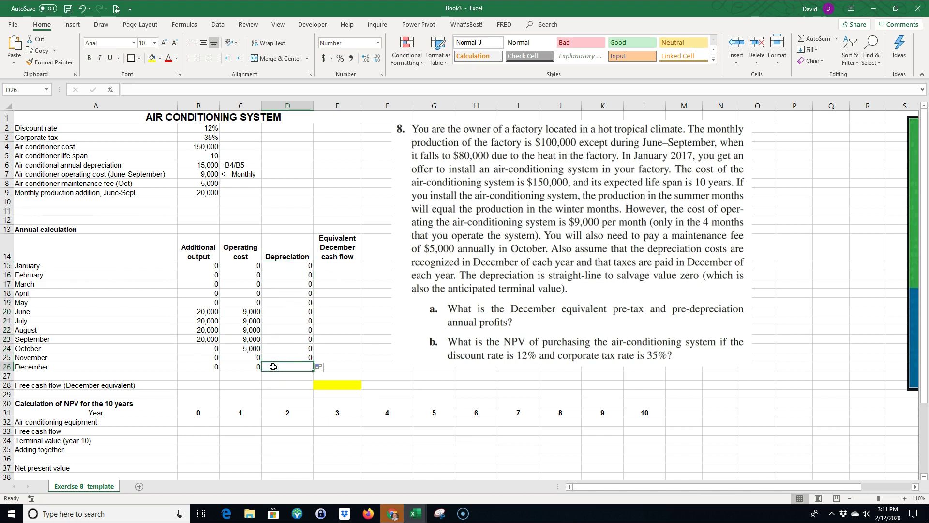
text(=)
click(199, 165)
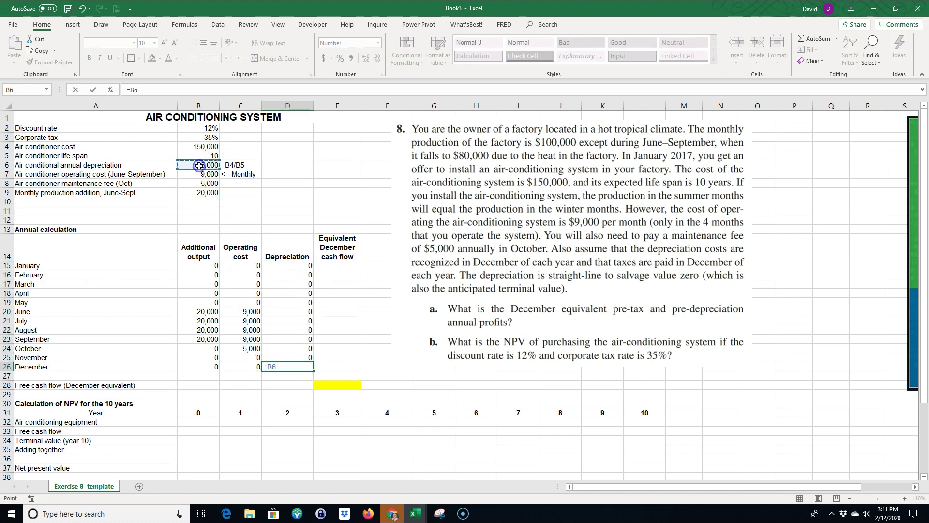
key(Return)
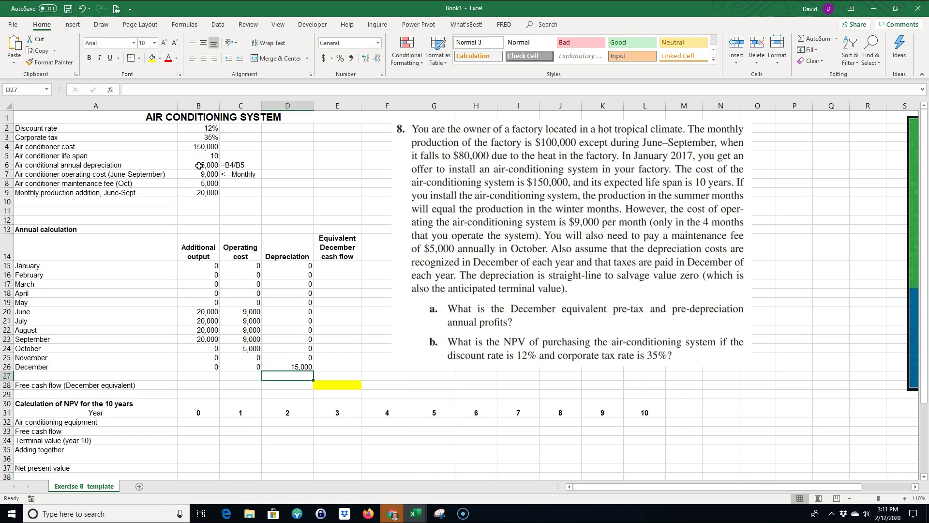
Drag the problem text picture right so it starts around column J
click(342, 268)
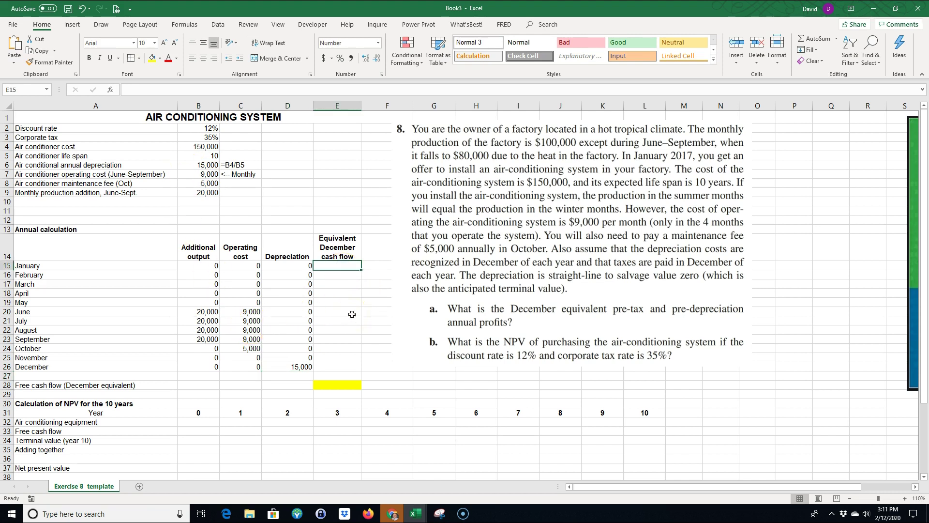
drag(406, 270, 546, 266)
click(331, 265)
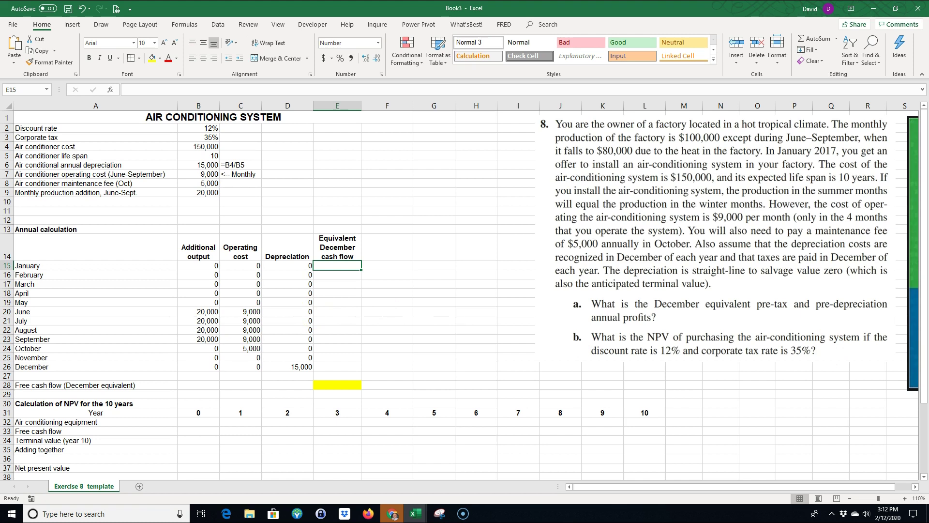
Switch to the desktop and back, then start a formula in June's cell E20
key(super+d)
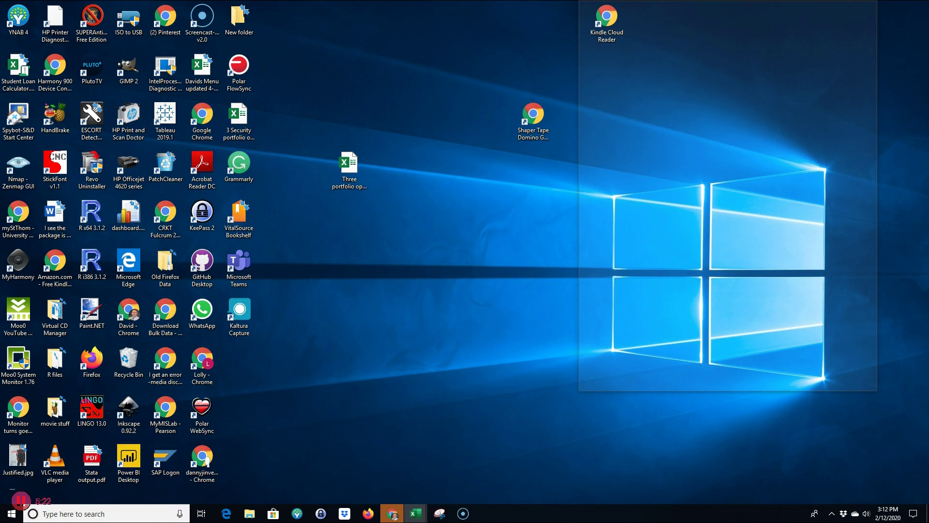
key(super+d)
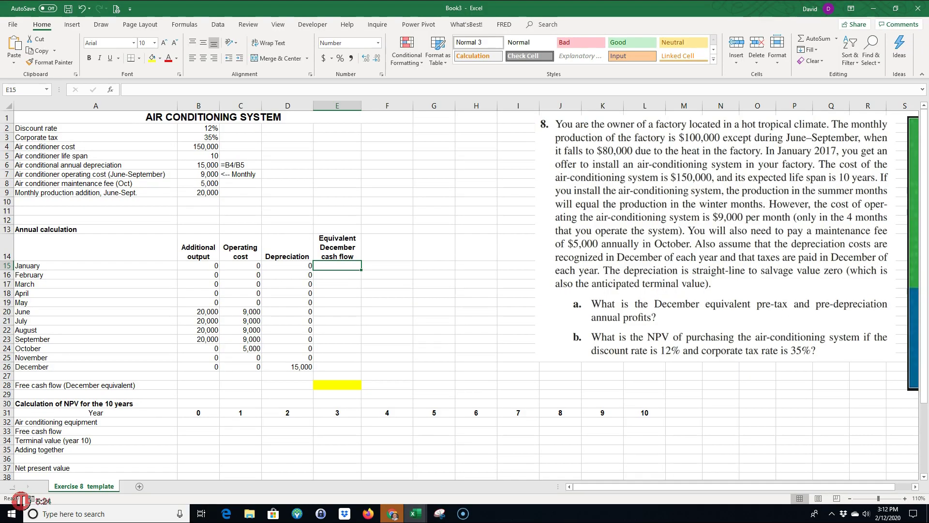
key(super+d)
key(super+d)
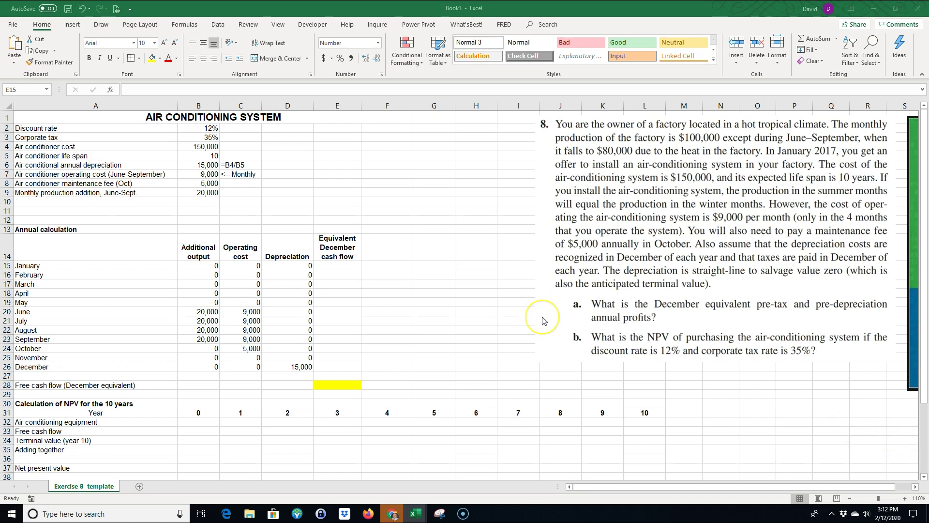
click(356, 284)
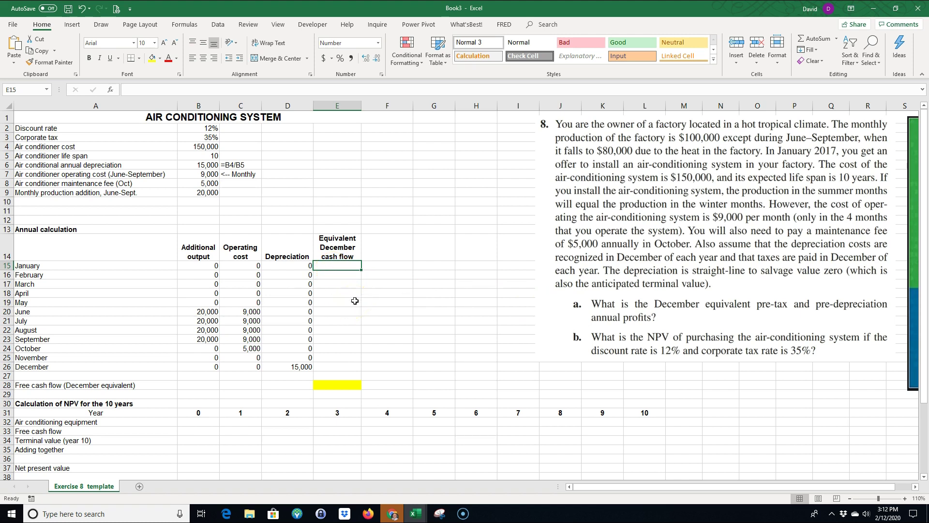
text(=)
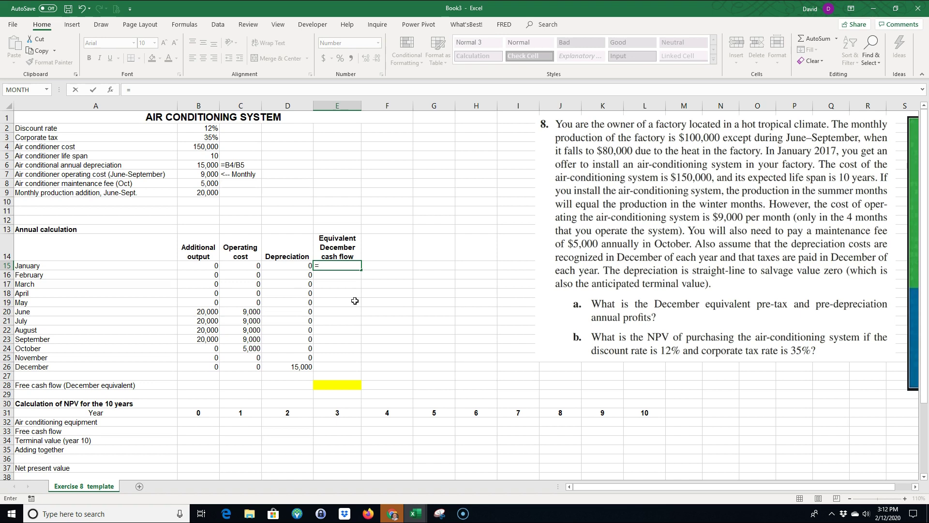
key(Escape)
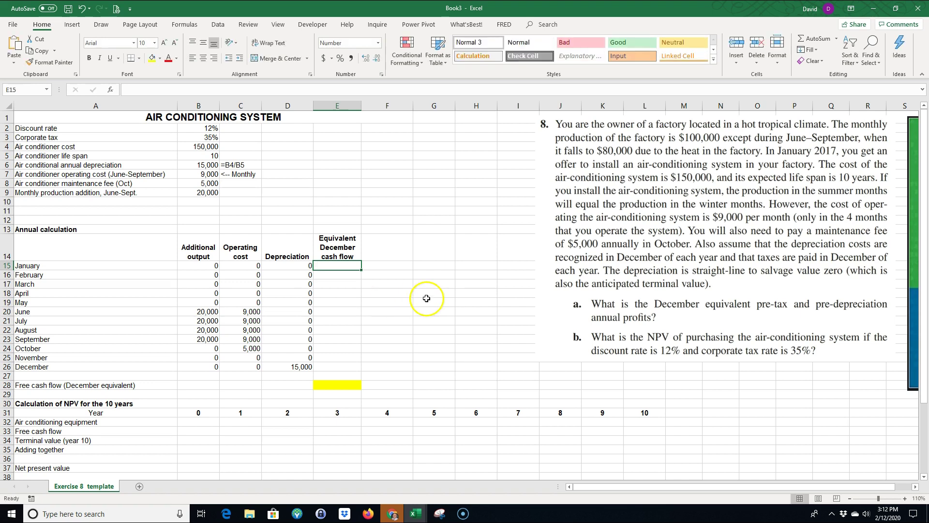
click(338, 313)
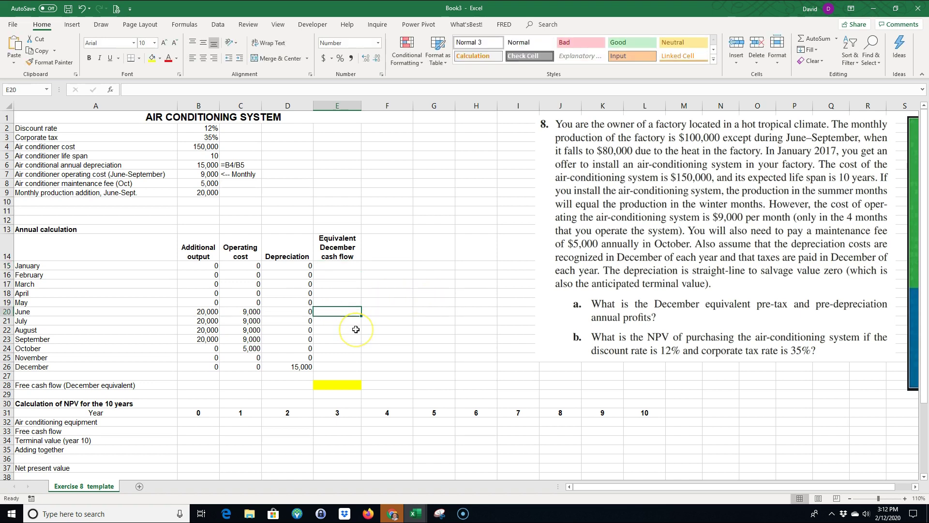
text(=)
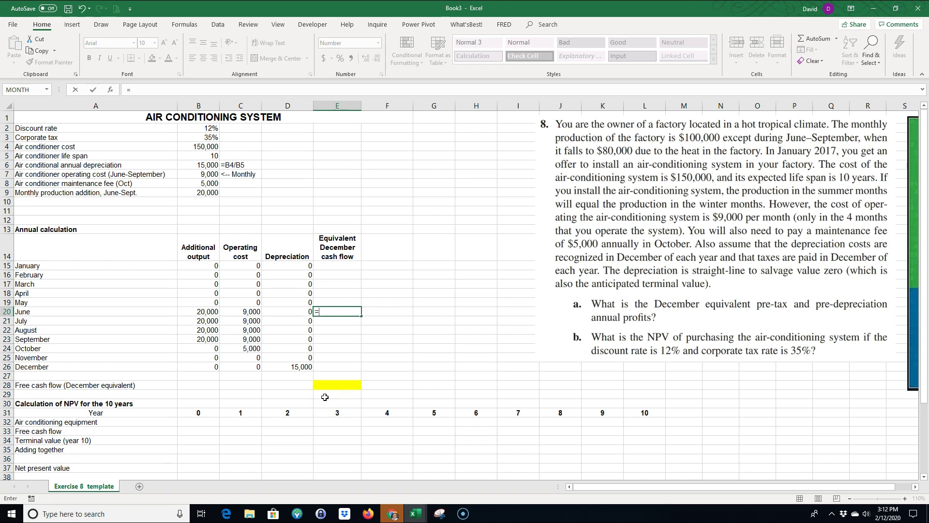
Begin E20's formula as =FV( with the rate argument $B$2/12
text(FV()
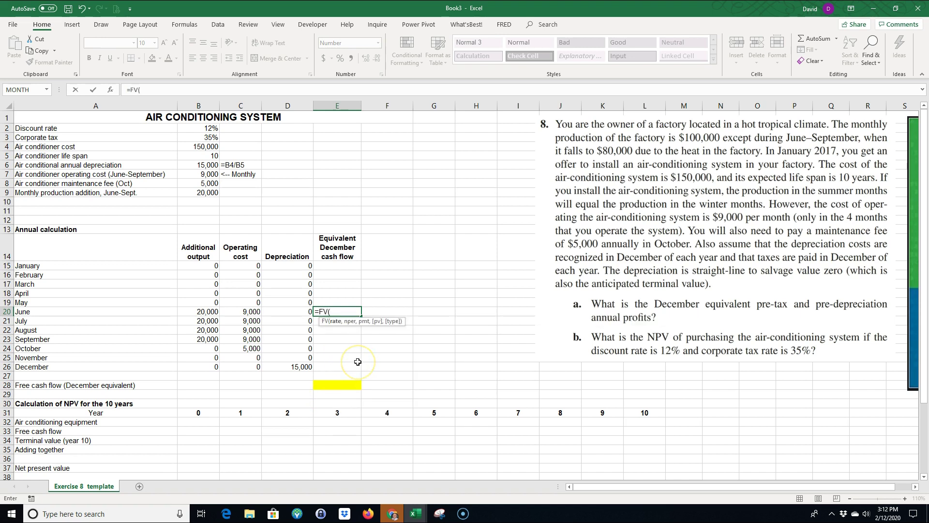
click(203, 128)
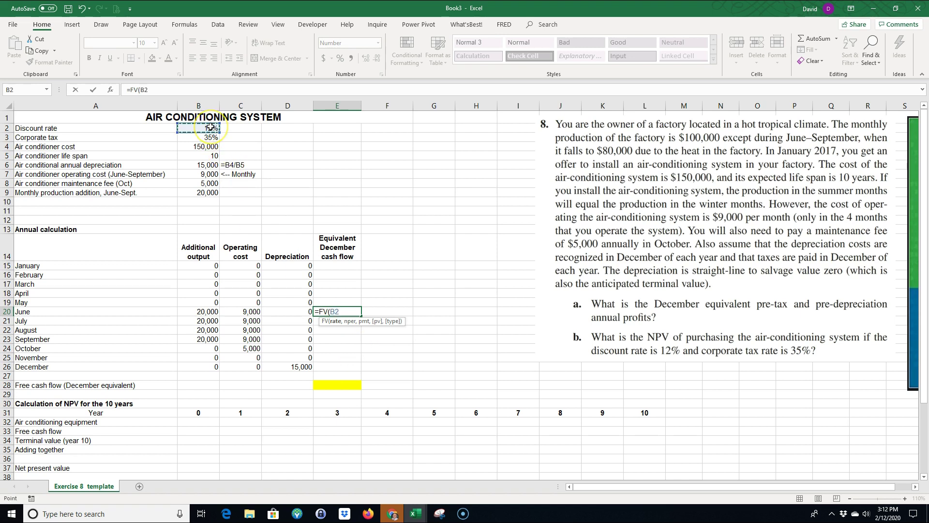
key(F4)
text(,)
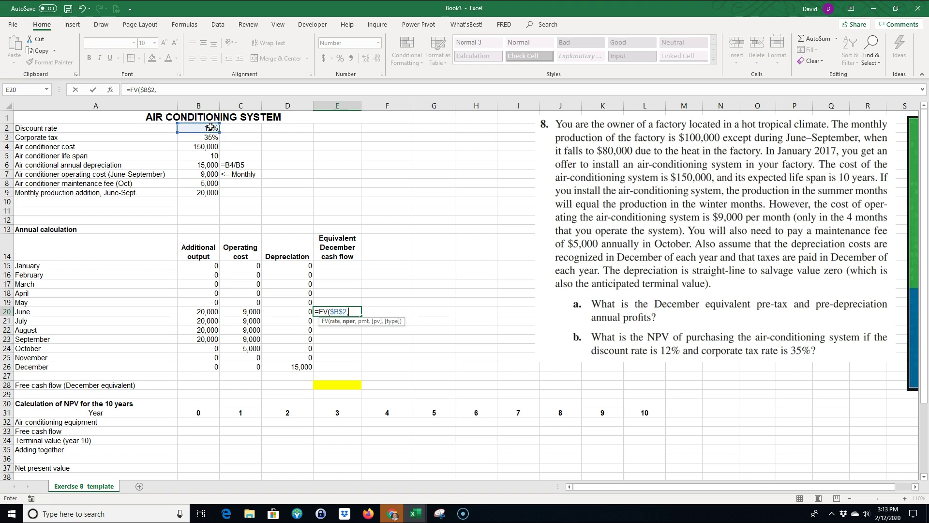
key(BackSpace)
text(/12,)
Extend the FV formula with A26 periods and payment -(B20-C20), starting a *(1- tax factor
click(99, 367)
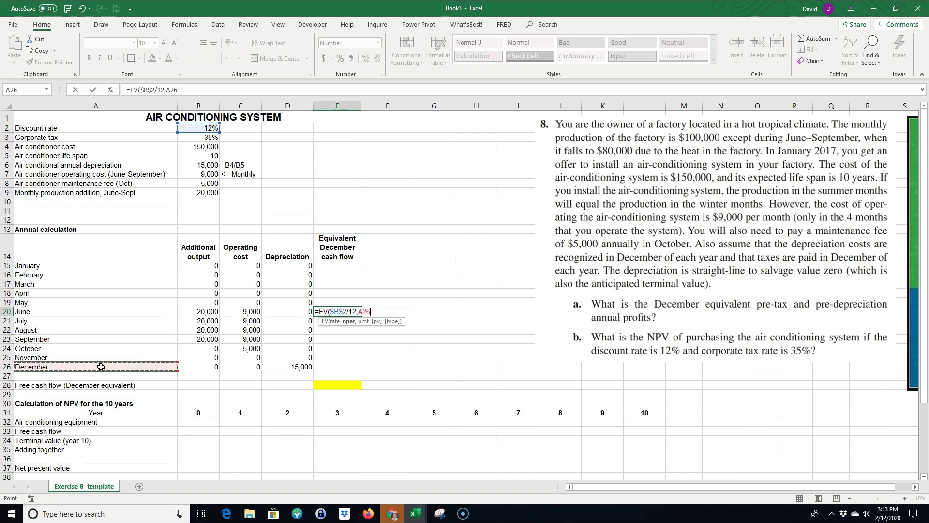
text(,,-()
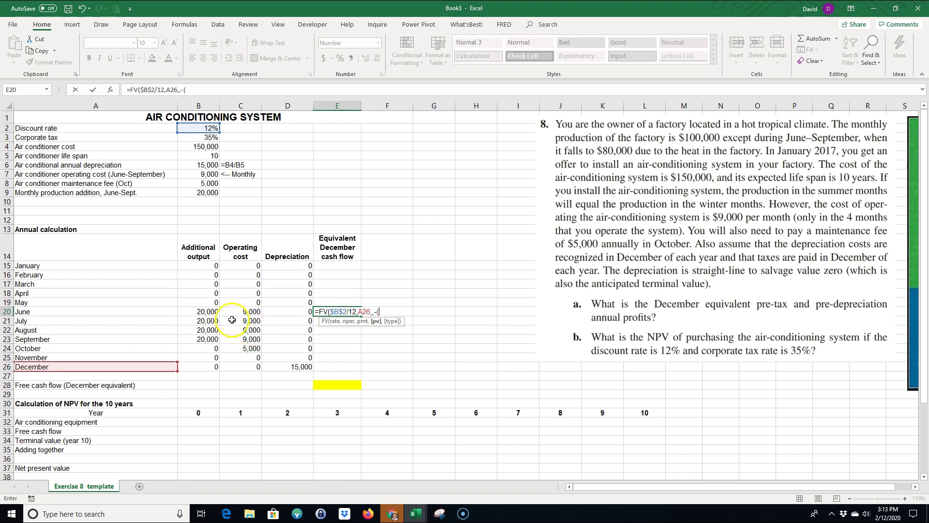
click(213, 313)
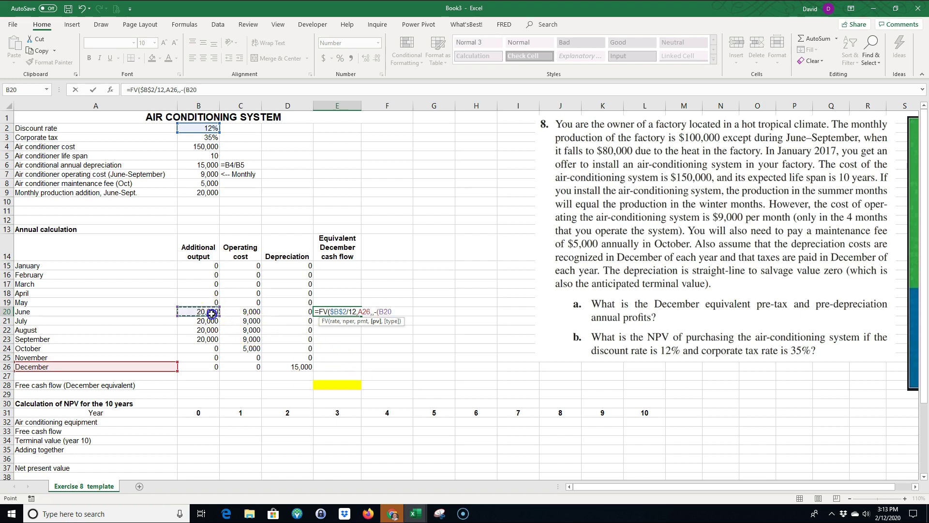
text(-)
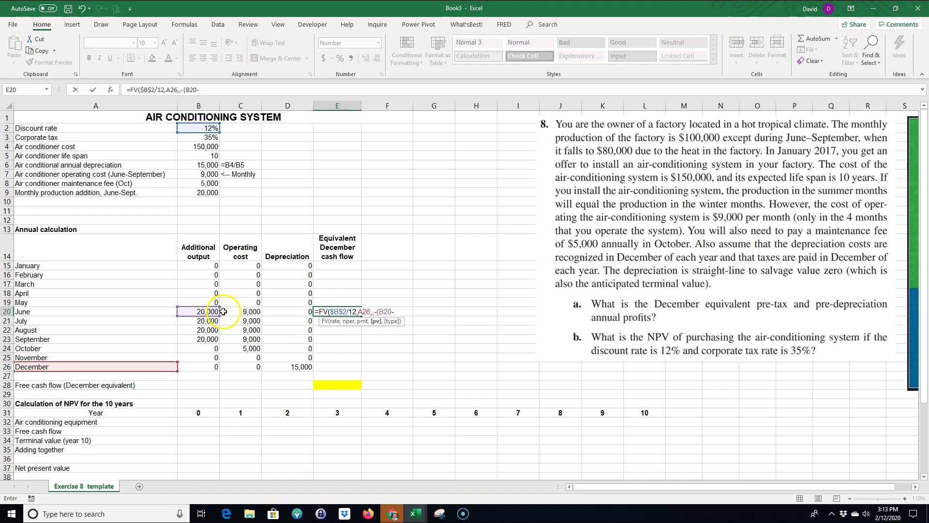
click(247, 313)
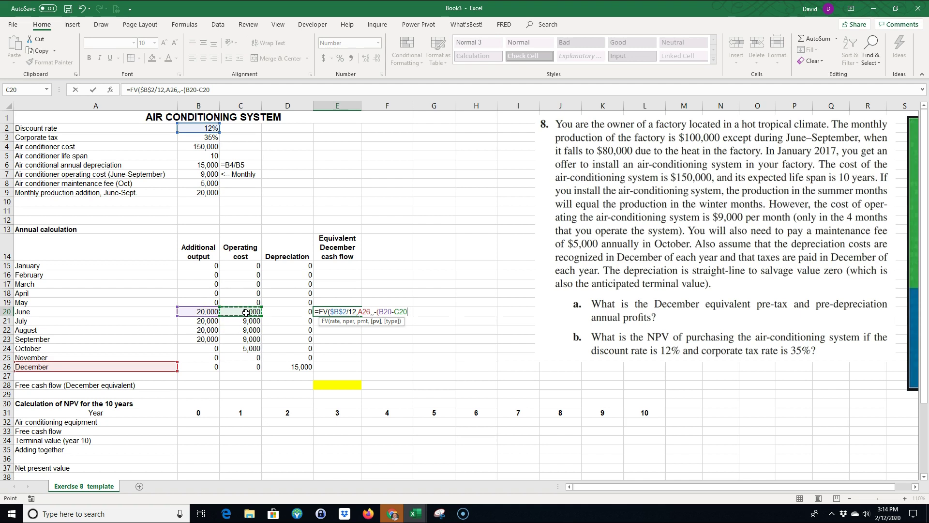
text())
click(387, 312)
text()*)
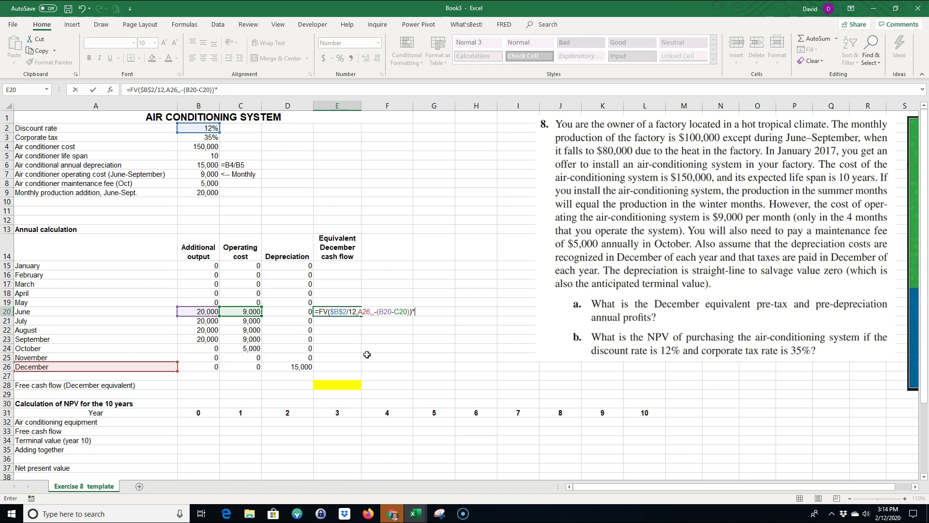
text(1-)
Complete the (1-$B$3) tax factor and add D20*$B$3 as the depreciation tax shield
click(206, 137)
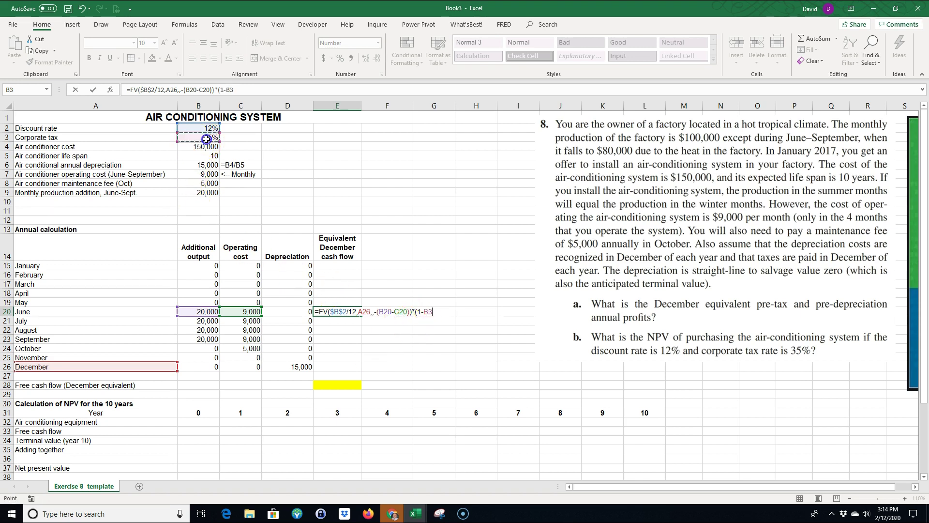
key(F4)
text()+)
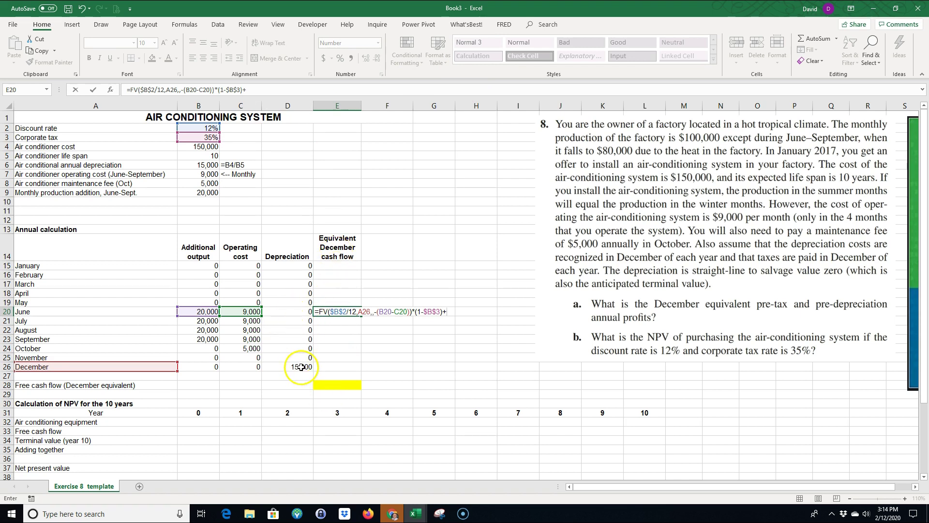
click(290, 312)
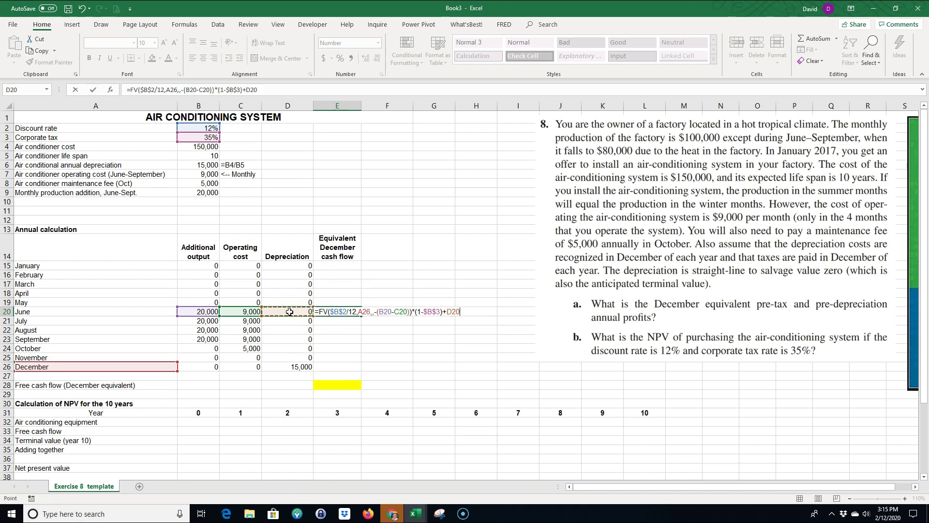
text(*)
click(198, 138)
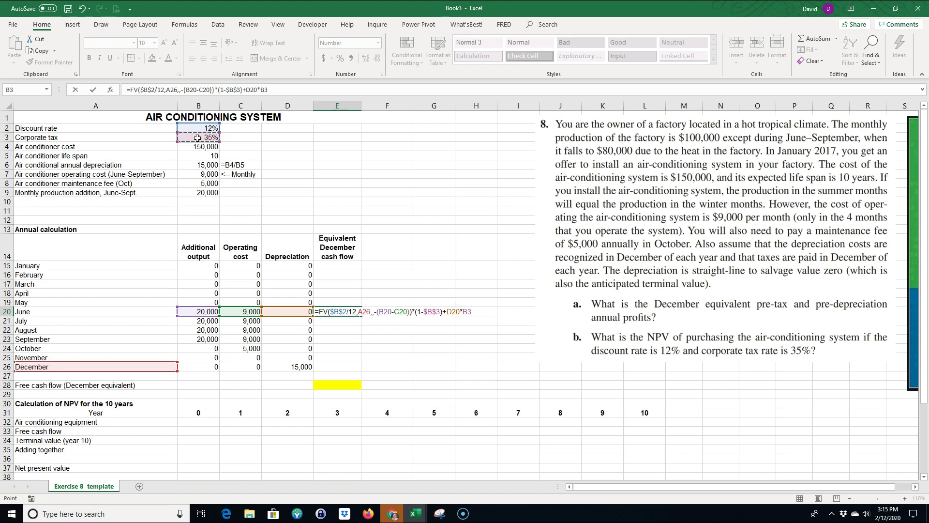
key(F4)
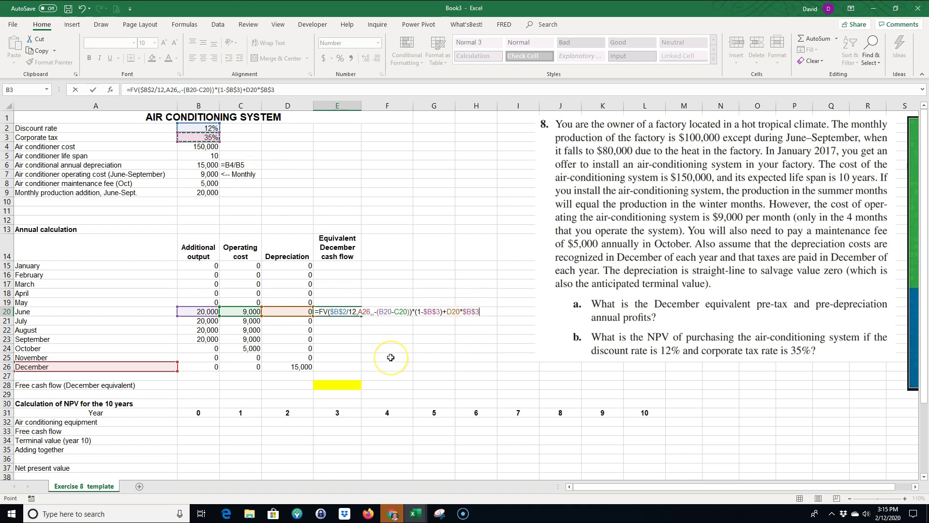
Change E20's period count from A26 to $A$26-A20 and commit the formula, which returns #VALUE!
key(Return)
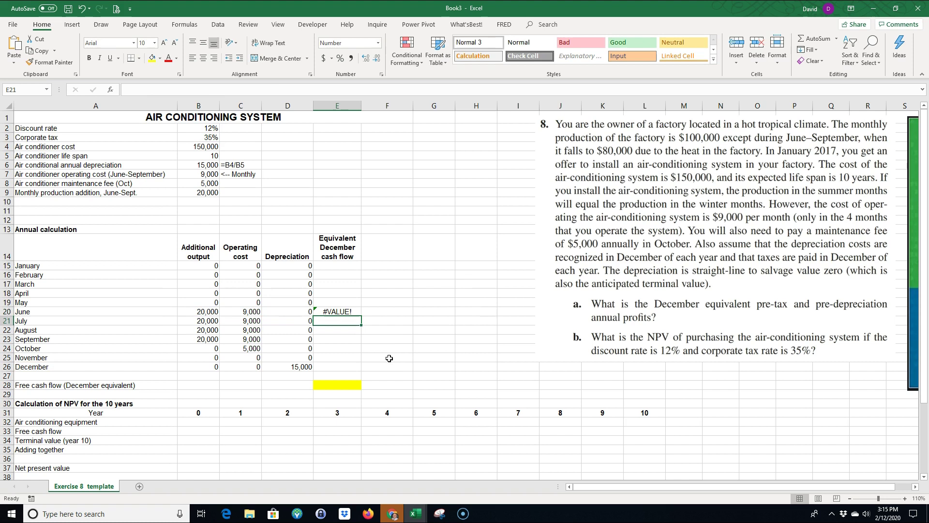
double_click(338, 311)
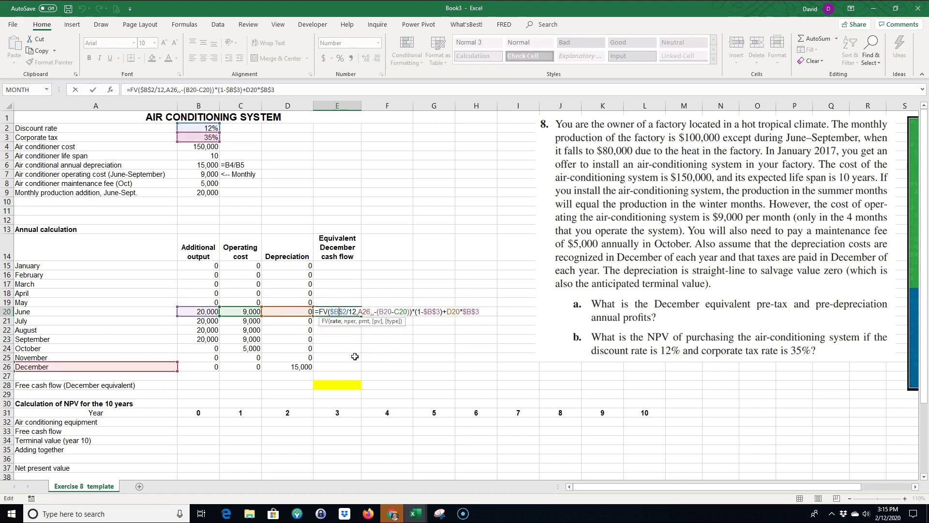
click(341, 312)
click(367, 314)
click(365, 311)
click(369, 312)
key(F4)
click(375, 310)
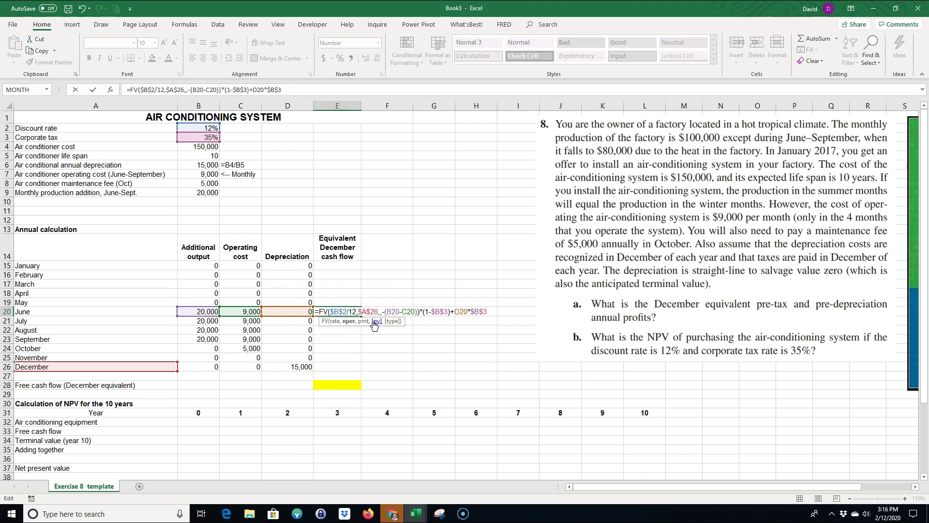
text(-)
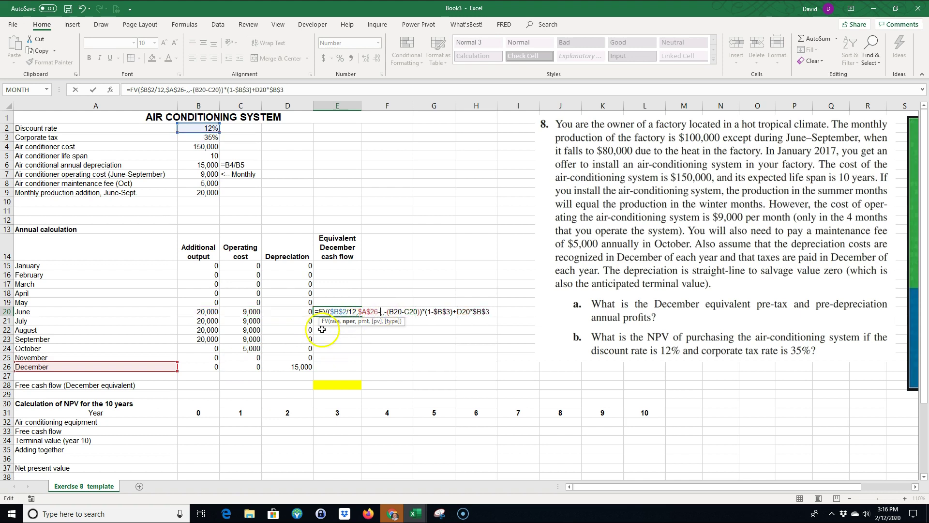
click(92, 314)
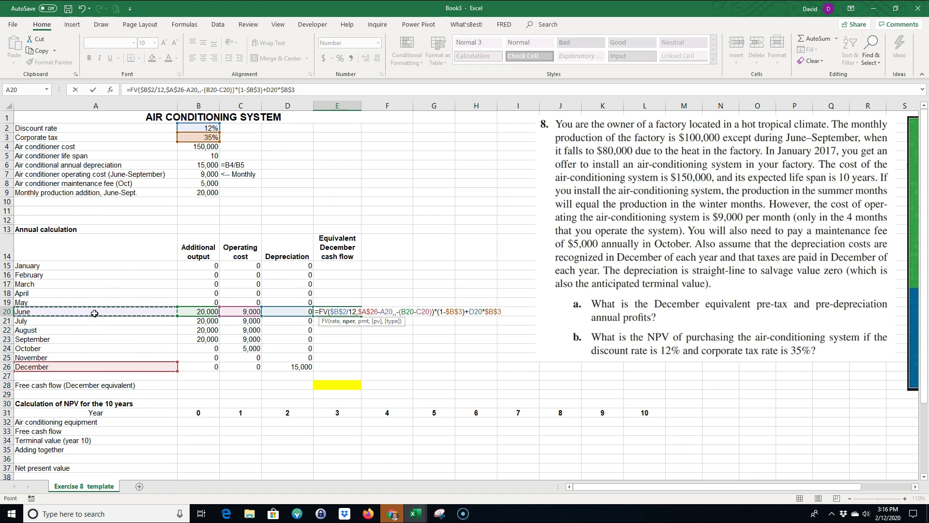
key(Return)
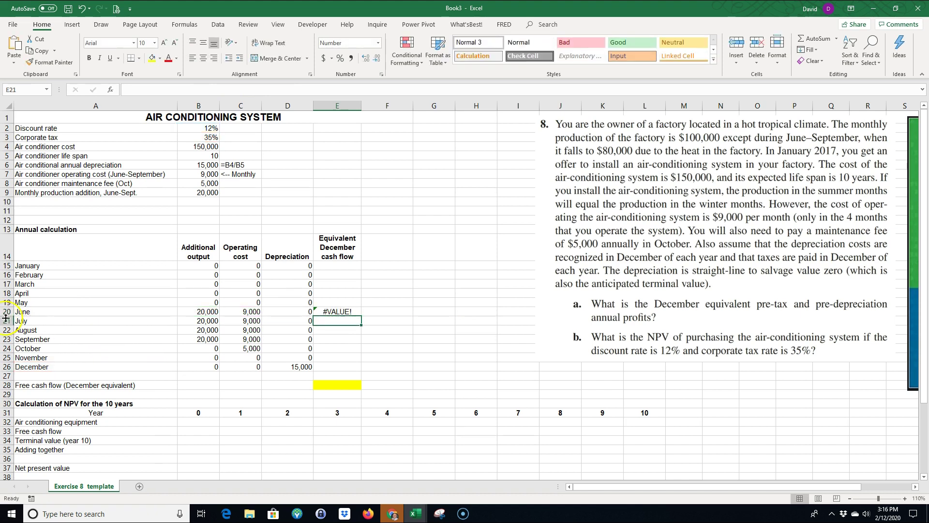
Replace the month names in A15:A26 with the numbers 1 to 12
click(61, 268)
text(1)
key(Return)
text(2)
key(Return)
text(3)
key(Return)
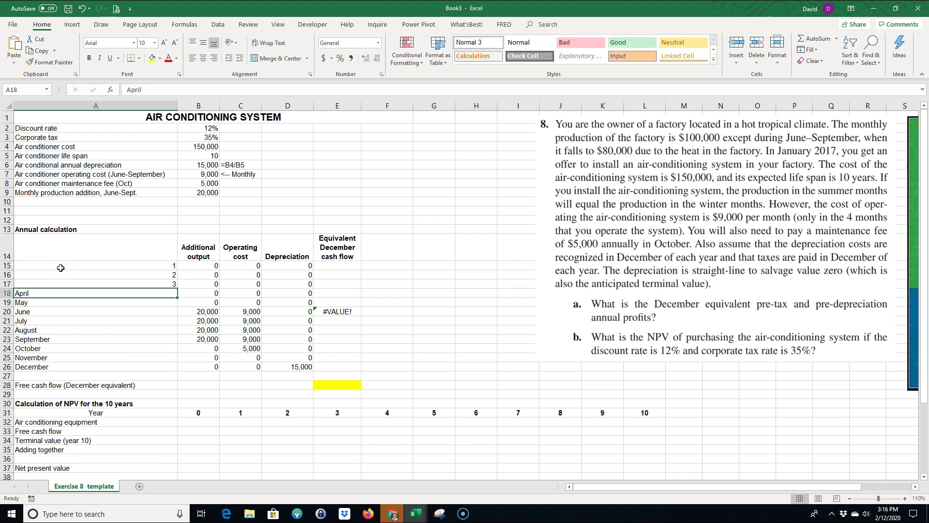
mouse_move(145, 292)
mouse_down()
mouse_move(155, 290)
mouse_move(149, 275)
mouse_move(175, 343)
mouse_move(162, 369)
mouse_up()
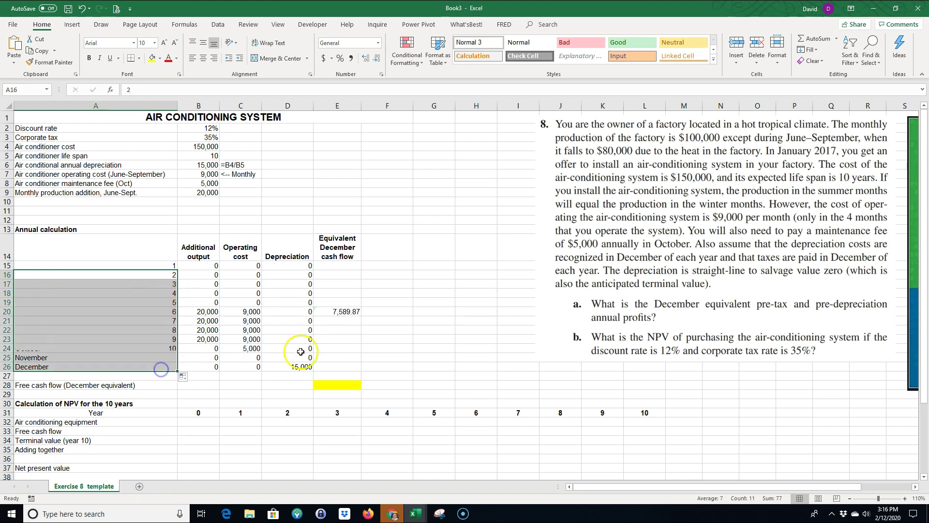
Copy June's cash-flow formula in E20 up through E15
click(347, 346)
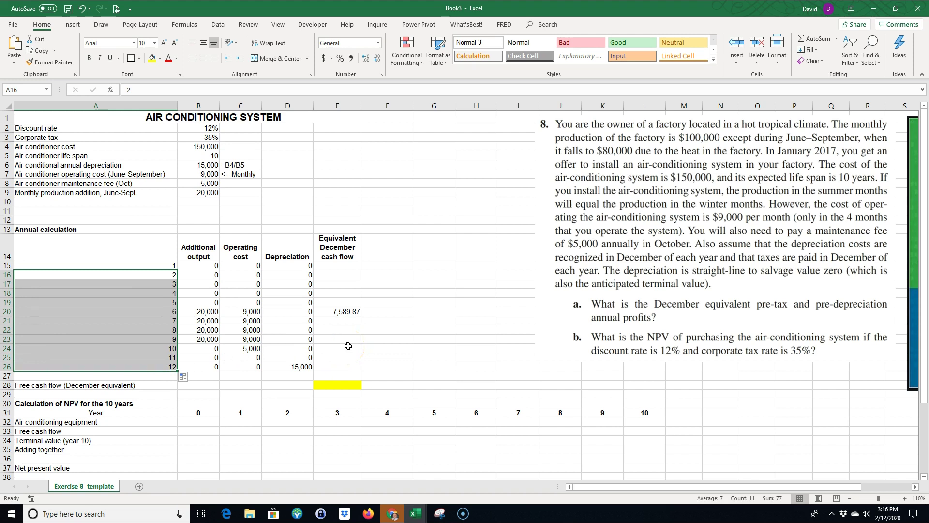
click(338, 311)
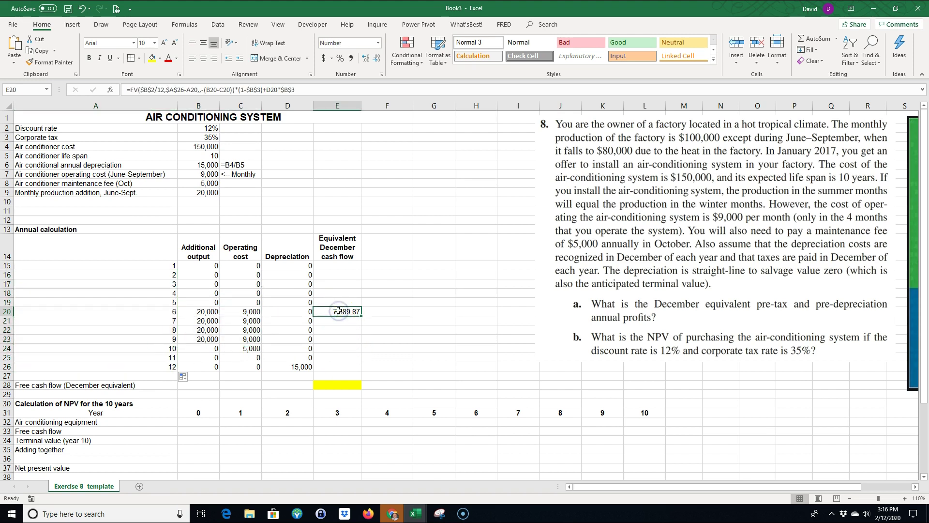
click(362, 317)
drag(362, 317, 355, 258)
Fill E20's formula down to E26 and total E15:E26 in the yellow cell E28, giving 31,846.24
click(357, 312)
drag(362, 319, 362, 374)
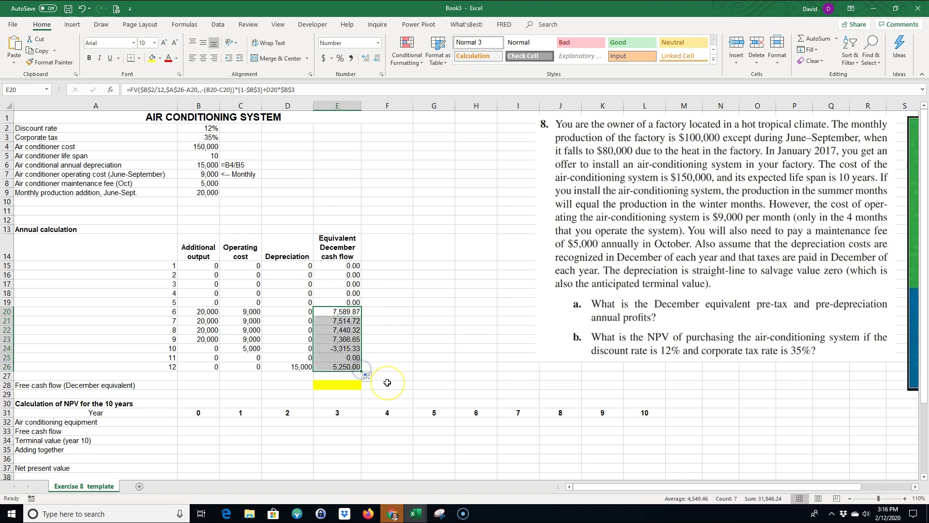
click(346, 385)
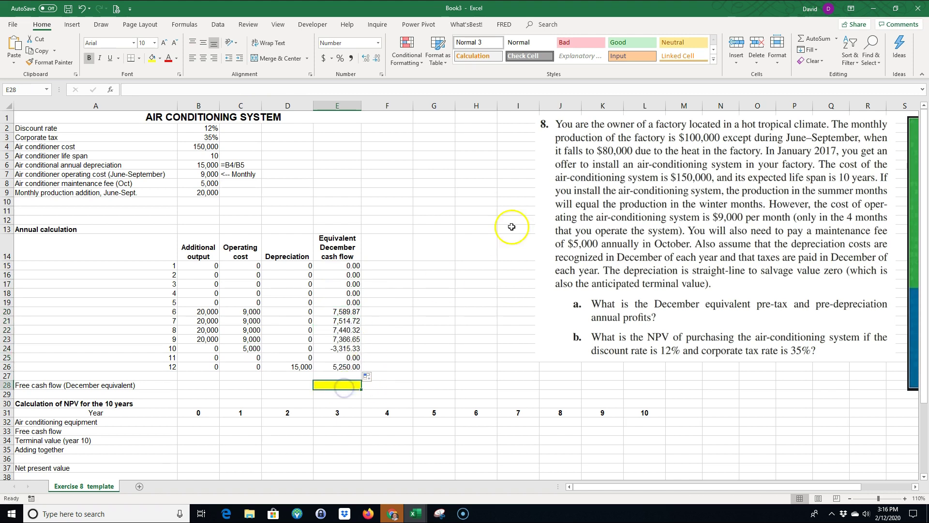
click(815, 38)
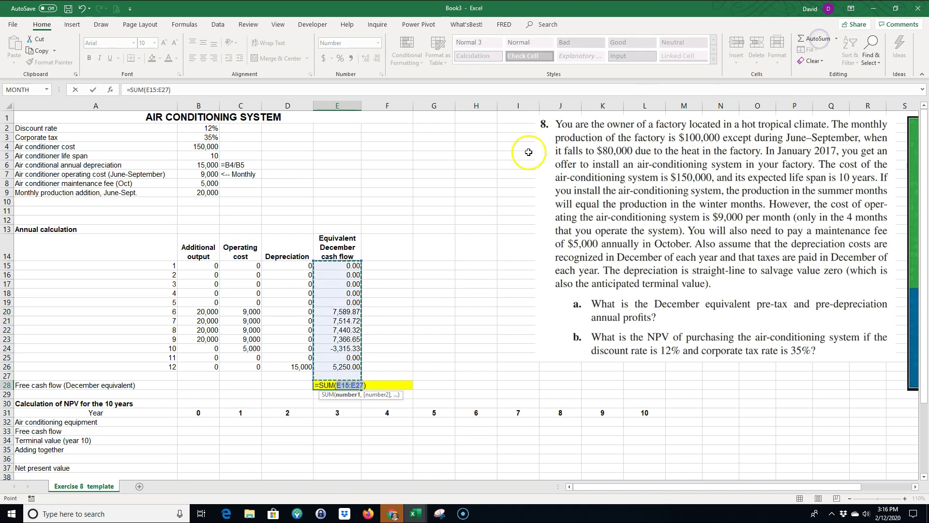
drag(339, 266, 345, 363)
key(Return)
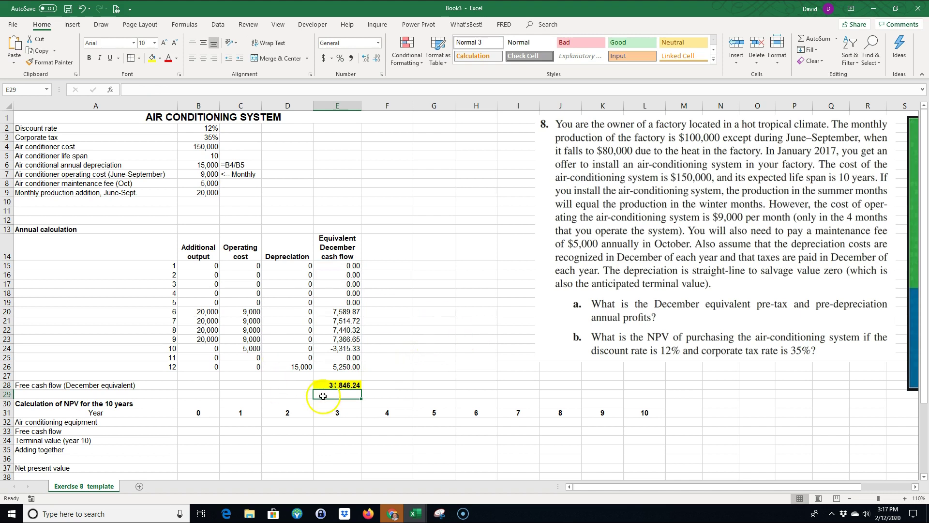
click(334, 385)
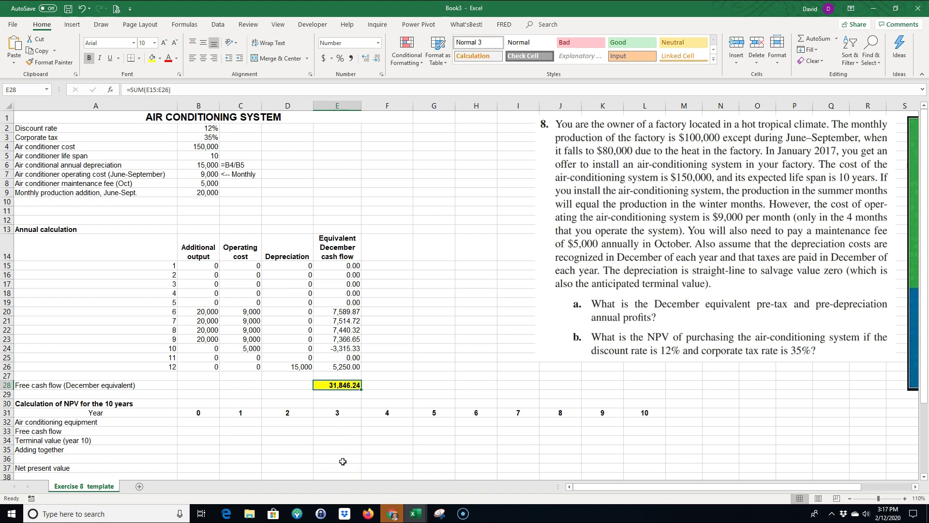
click(330, 230)
Label E13 'My Solution', enter =FORMULATEXT(E15) in F15, and move the problem picture right
text(My)
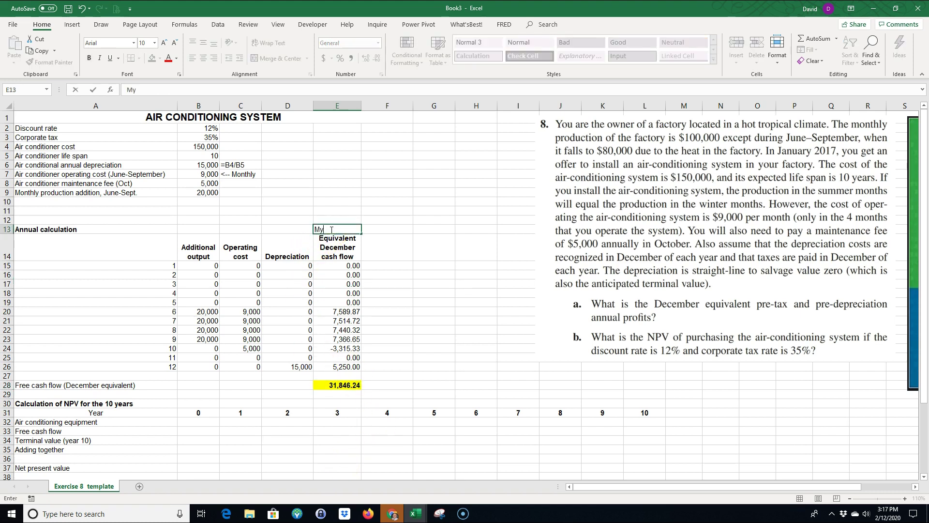
text( Solution)
key(Return)
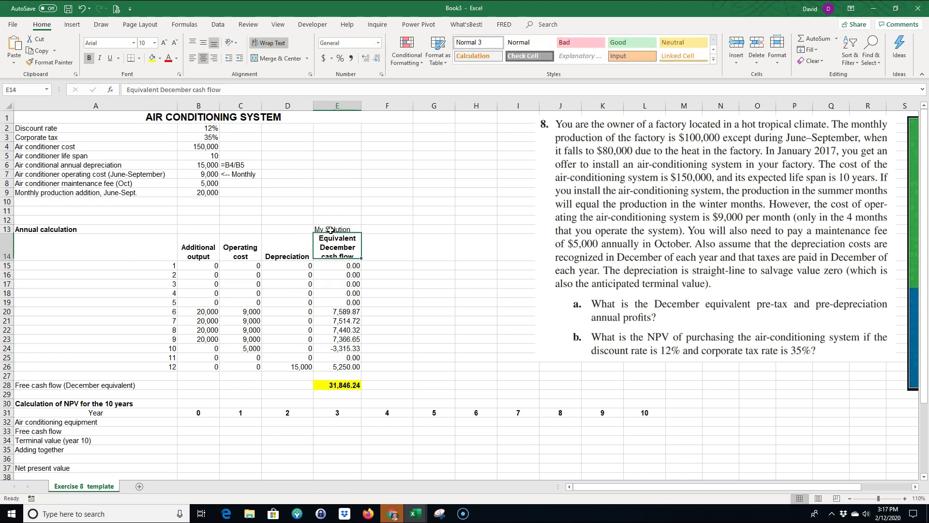
click(386, 272)
click(386, 266)
text(pform)
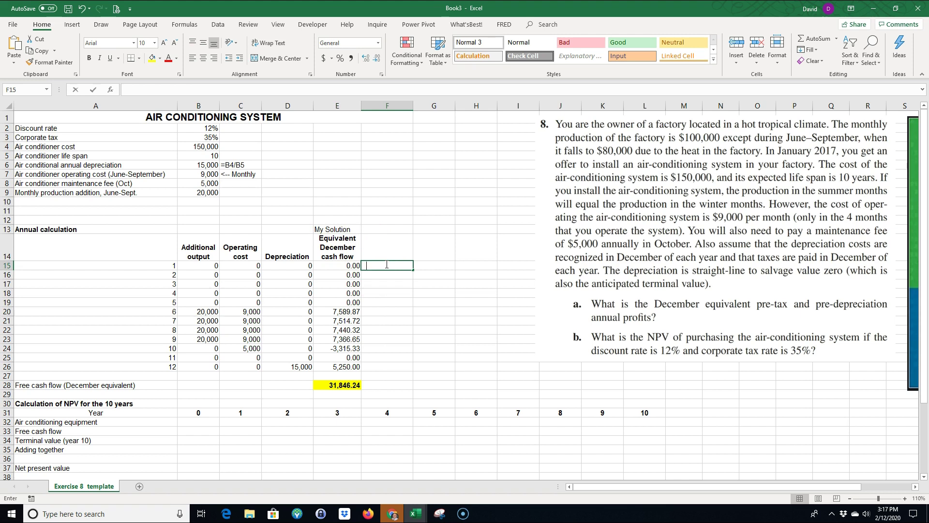
key(BackSpace)
key(BackSpace)
key(BackSpace)
key(BackSpace)
key(BackSpace)
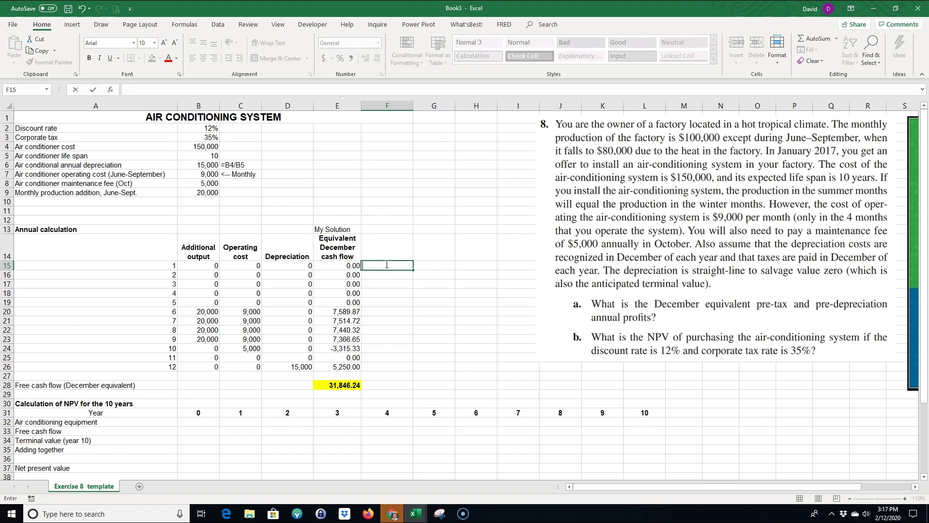
text(=form)
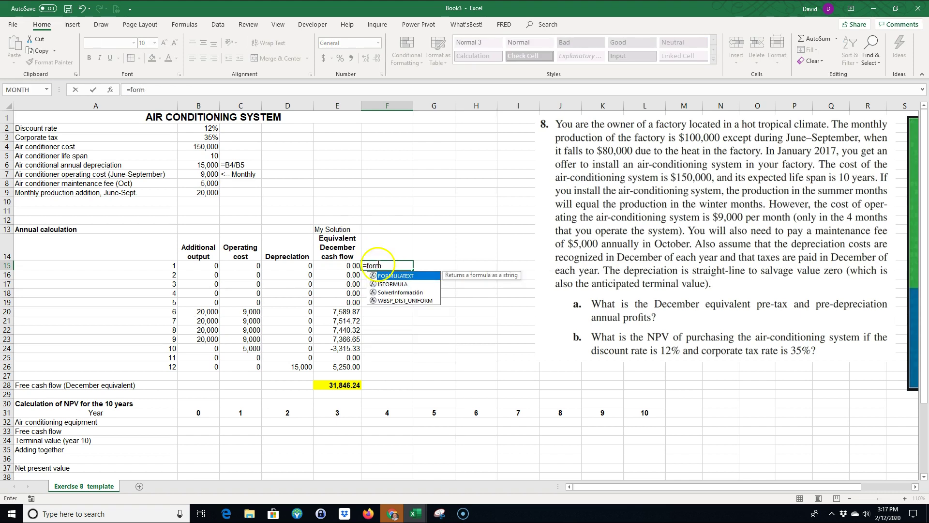
key(Tab)
click(341, 267)
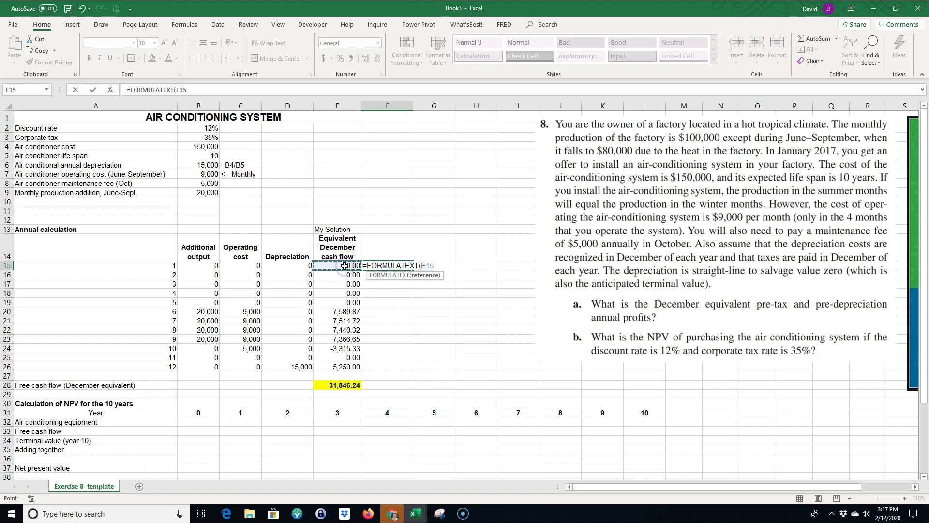
key(Return)
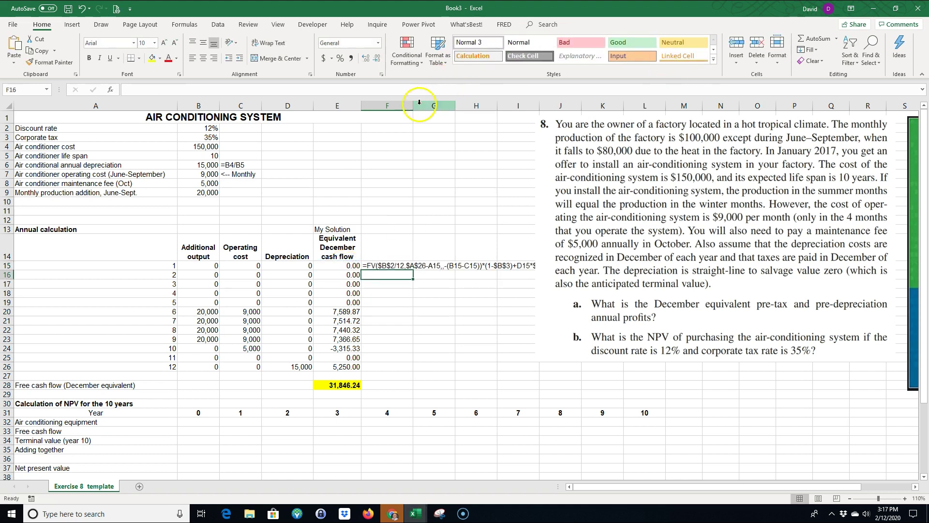
drag(543, 177, 691, 173)
Copy the Equivalent December cash flow header from E14 into K14
click(603, 245)
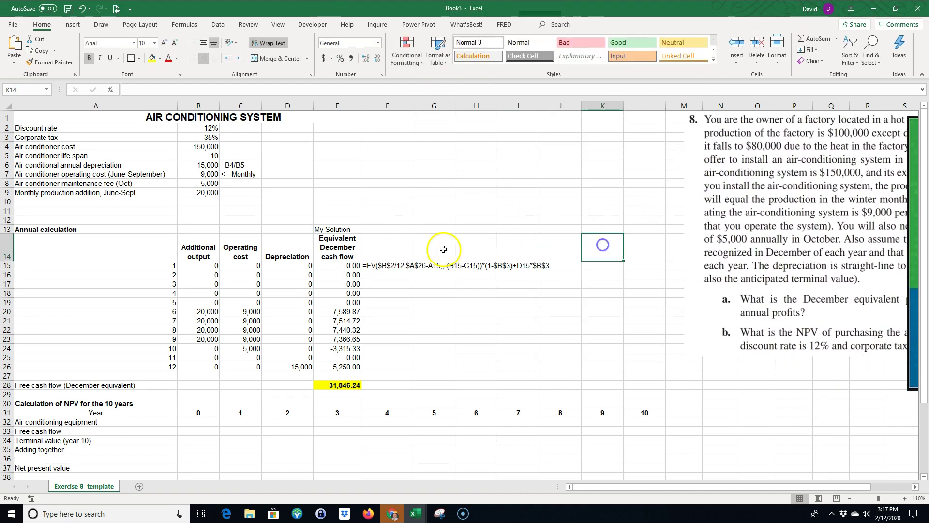
right_click(337, 251)
click(358, 268)
click(602, 247)
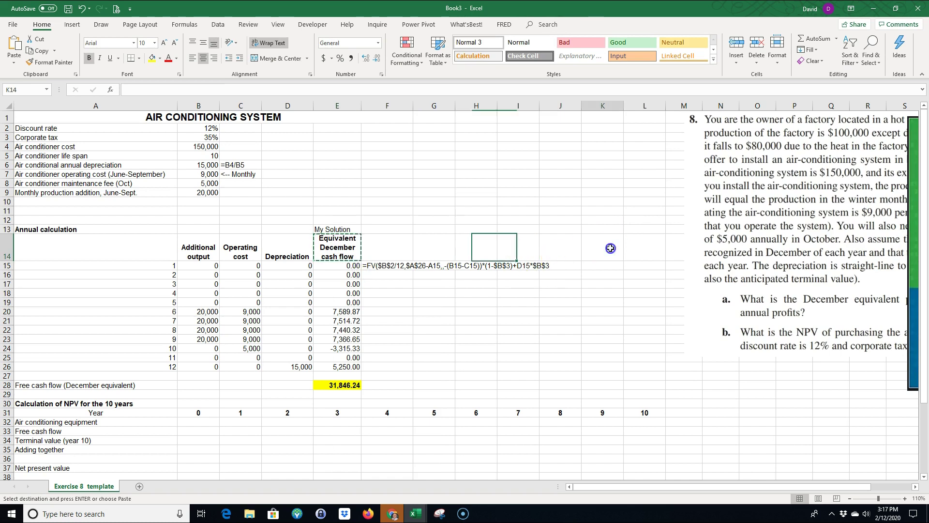
key(ctrl+v)
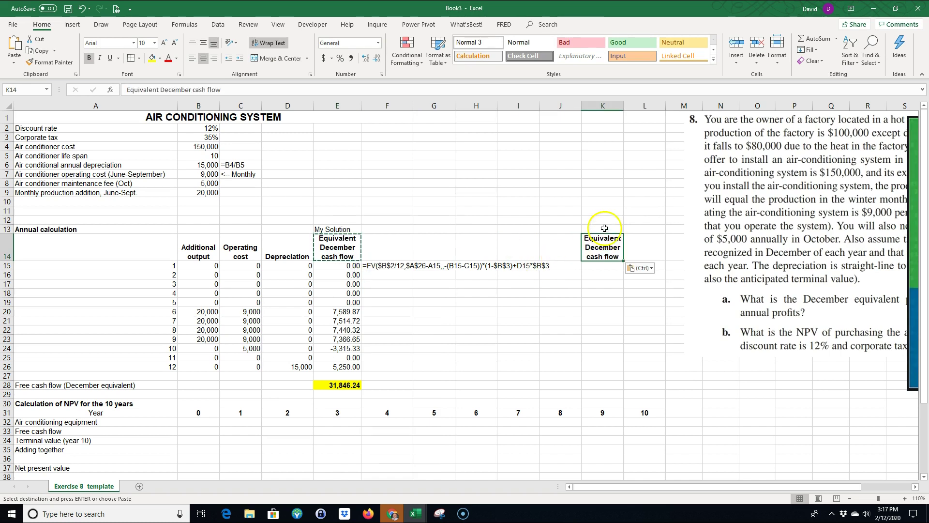
Label K13 'Book's Solution' and begin a formula =( in K20
click(604, 228)
text(Book)
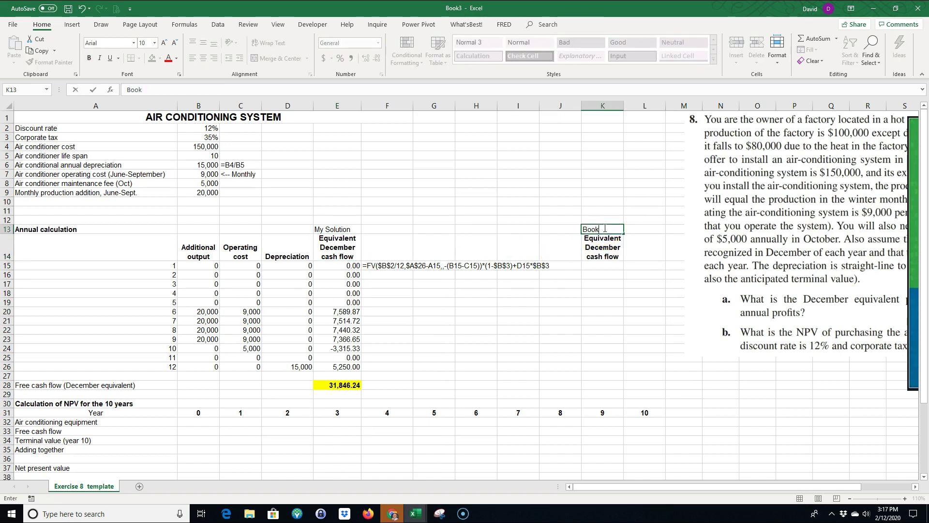
text('s Solution)
key(Return)
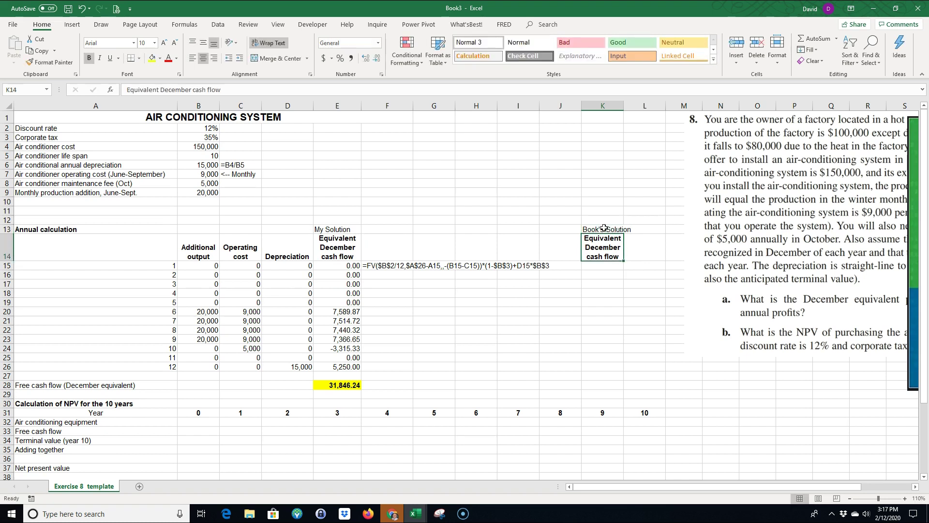
click(602, 314)
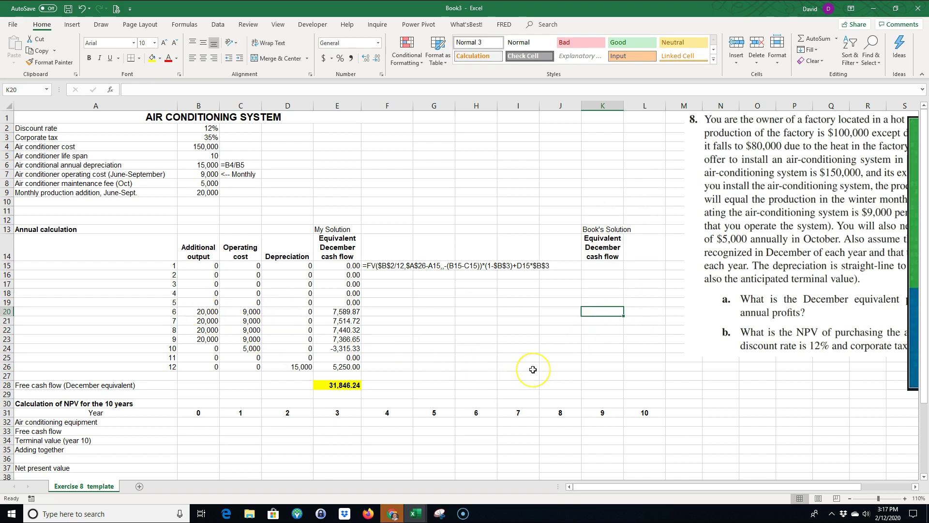
text(=()
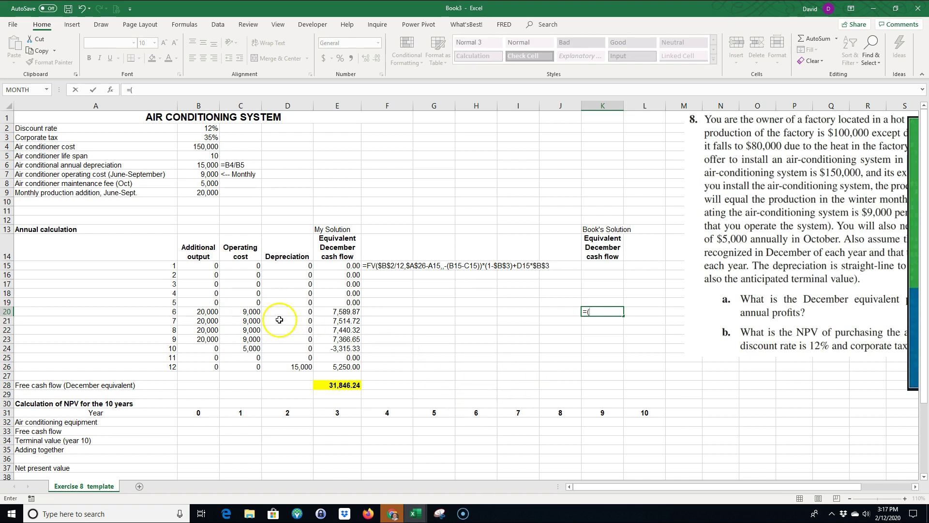
Build K20's formula =(B20-C20)*(1-$B$2)^(($A$26-A20)/12) with absolute $B$2 and $A$26
click(209, 312)
text(-)
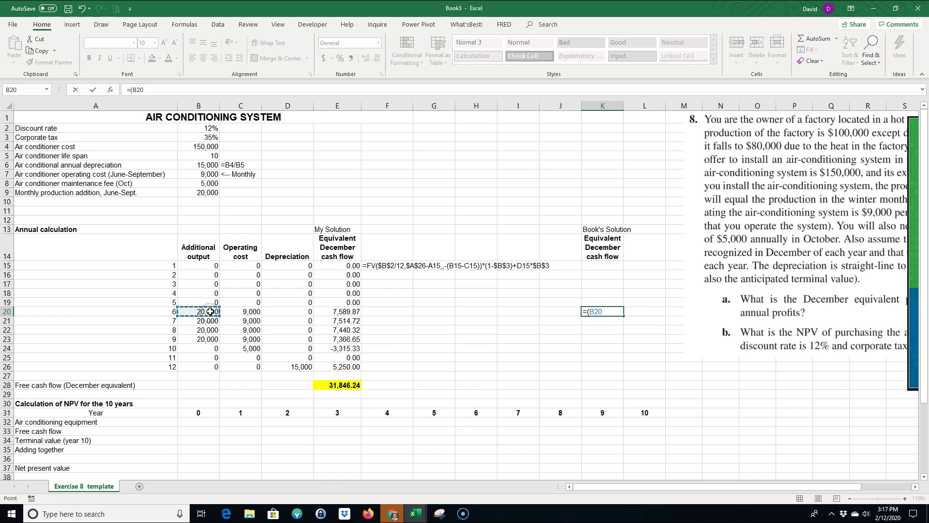
click(238, 313)
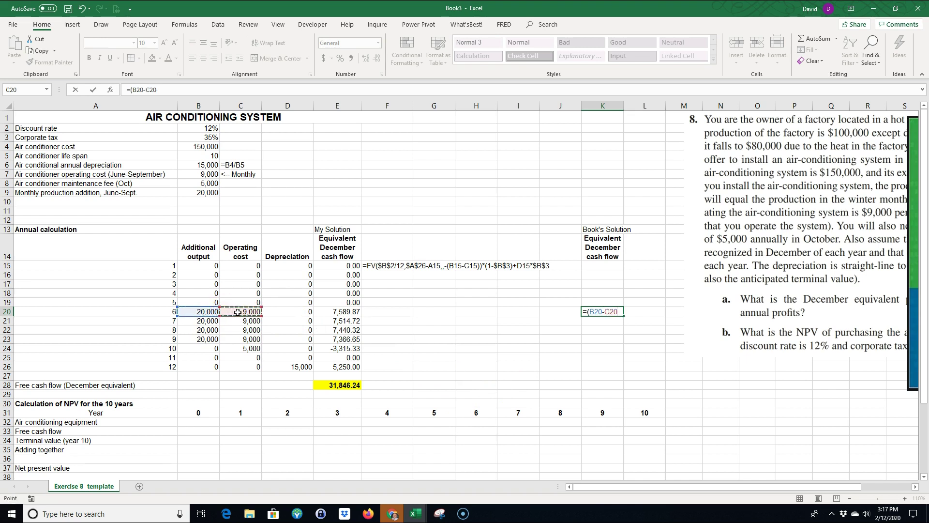
text()*(1-)
click(207, 127)
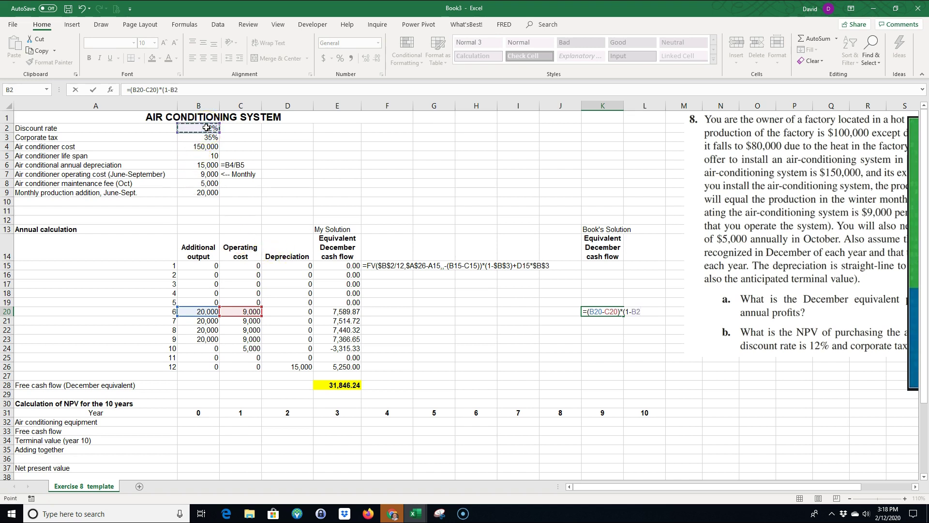
key(F4)
text()^(()
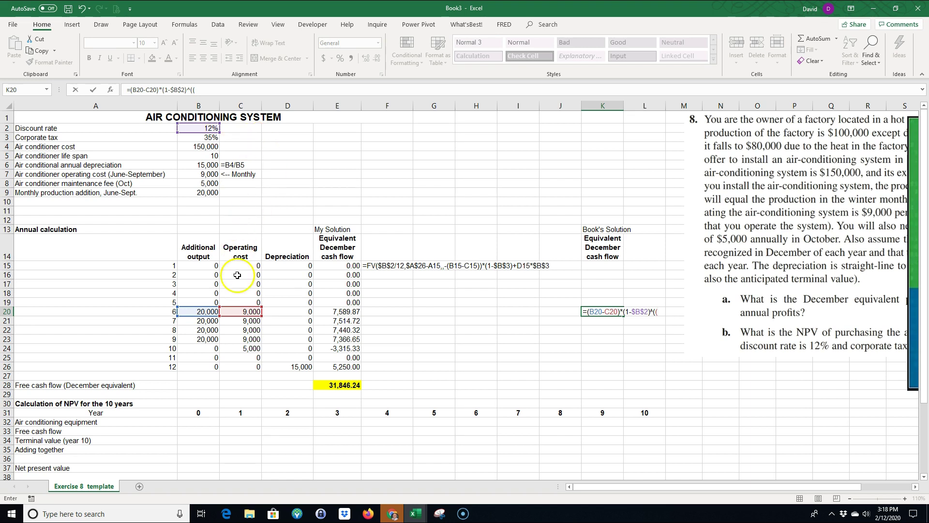
click(171, 366)
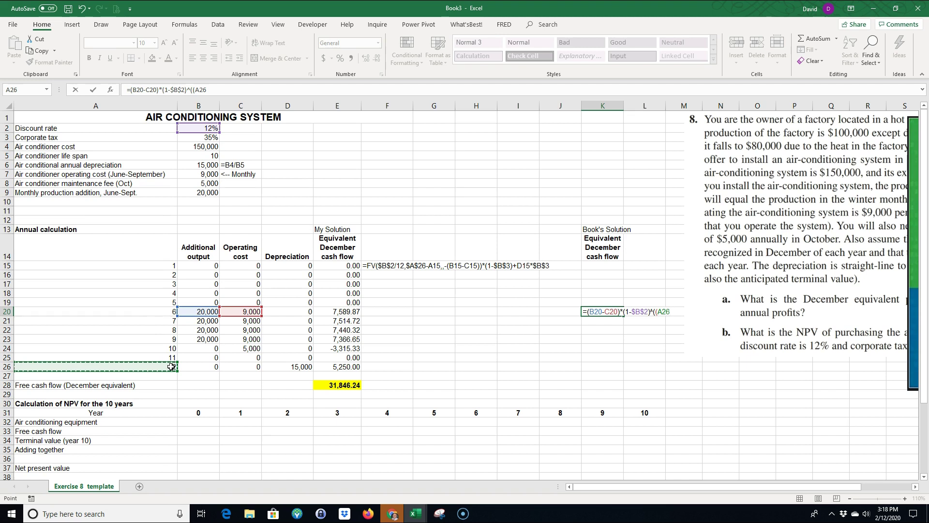
key(F4)
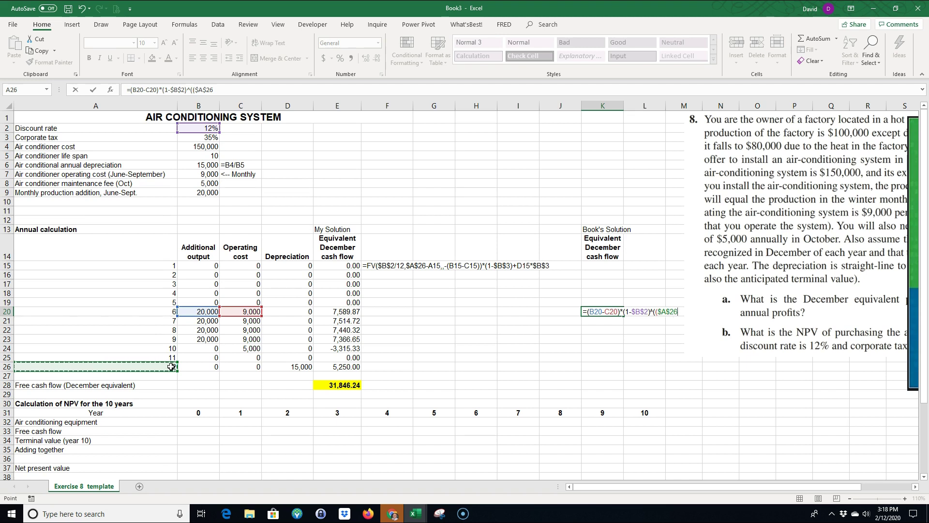
text(-)
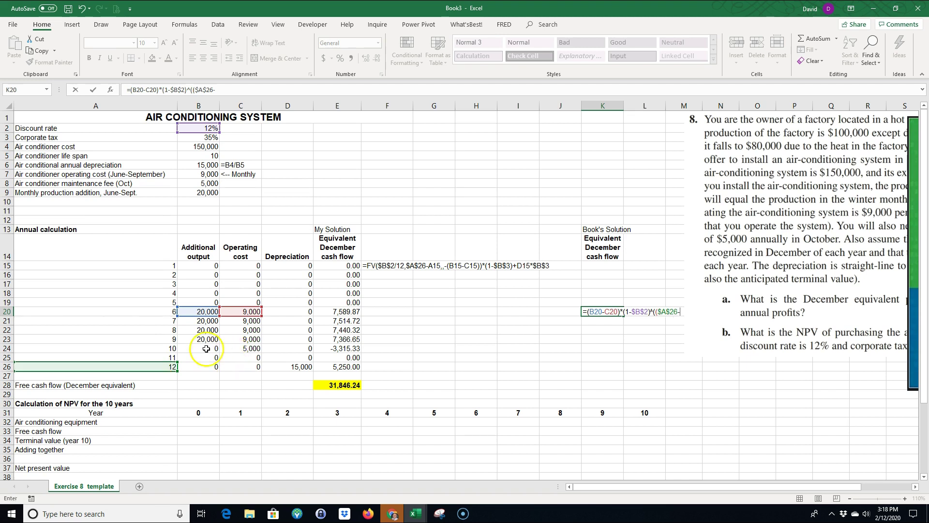
click(162, 312)
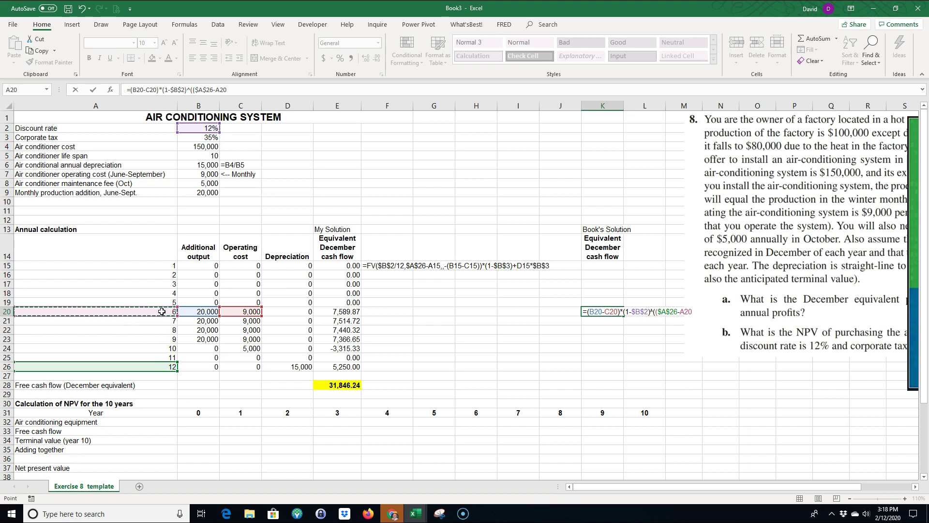
text()/12)
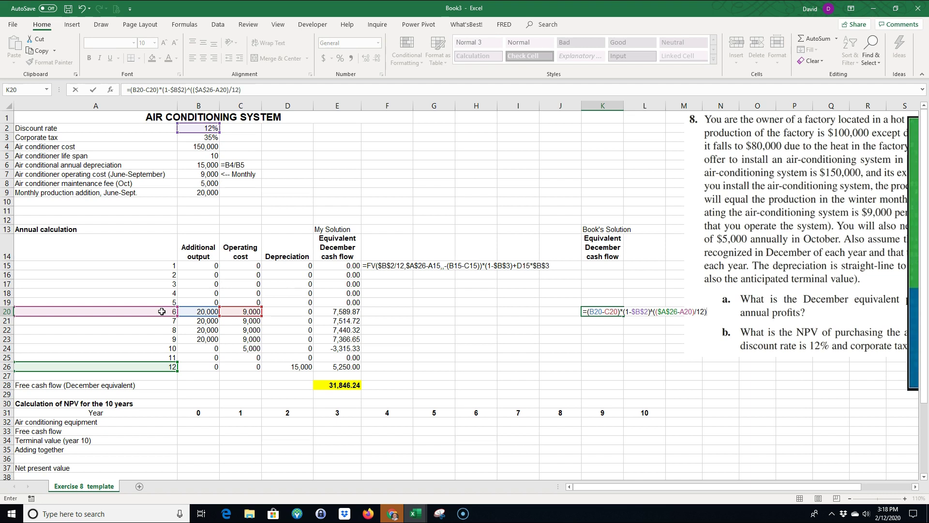
Delete the problem-text picture from the sheet
drag(732, 297, 923, 297)
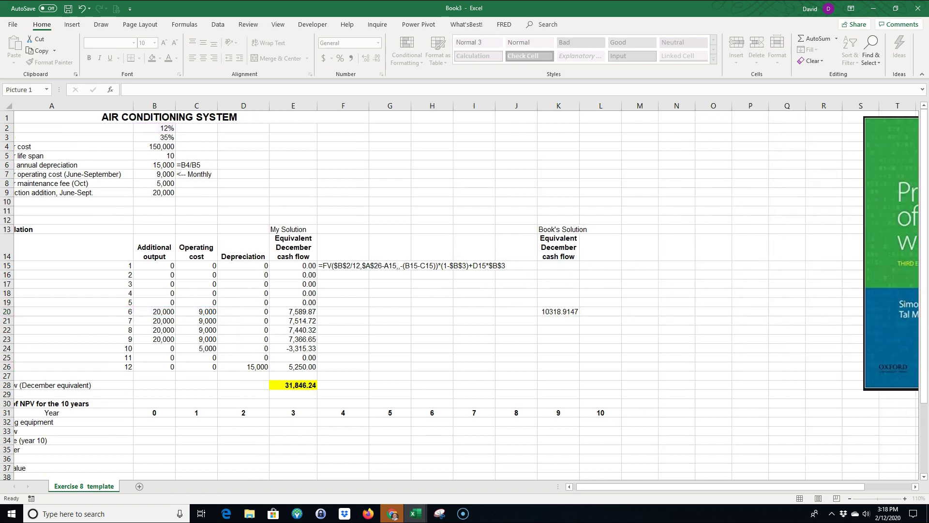
double_click(455, 311)
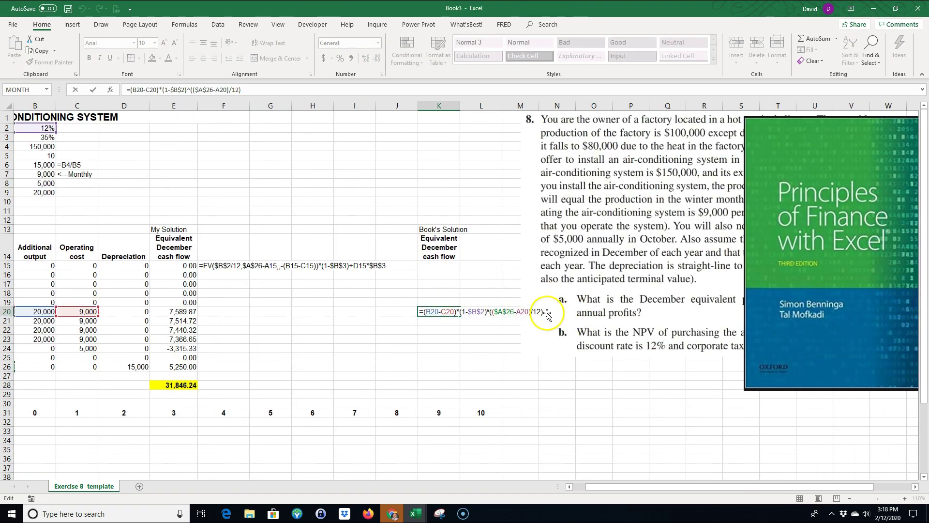
click(520, 353)
drag(532, 339, 657, 370)
key(Delete)
Extend K20's formula with a further *(1- factor
double_click(440, 312)
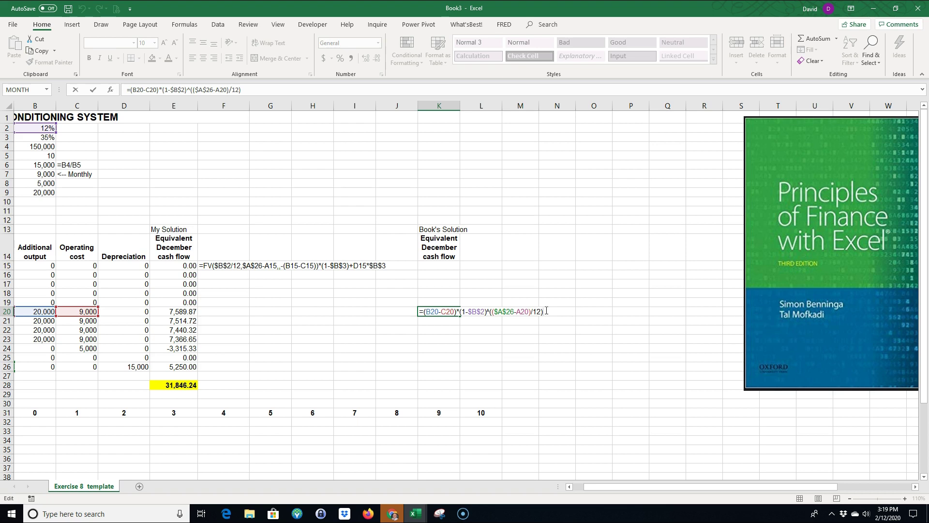
text(*(1-)
drag(649, 487, 635, 488)
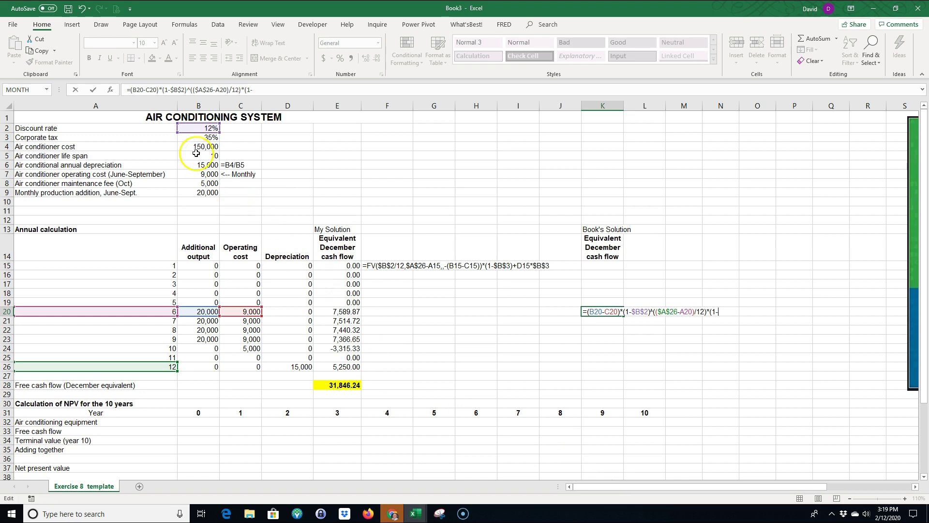
Complete K20's formula with *(1-$B$3)+D20*$B$3 using absolute tax-rate references
click(200, 137)
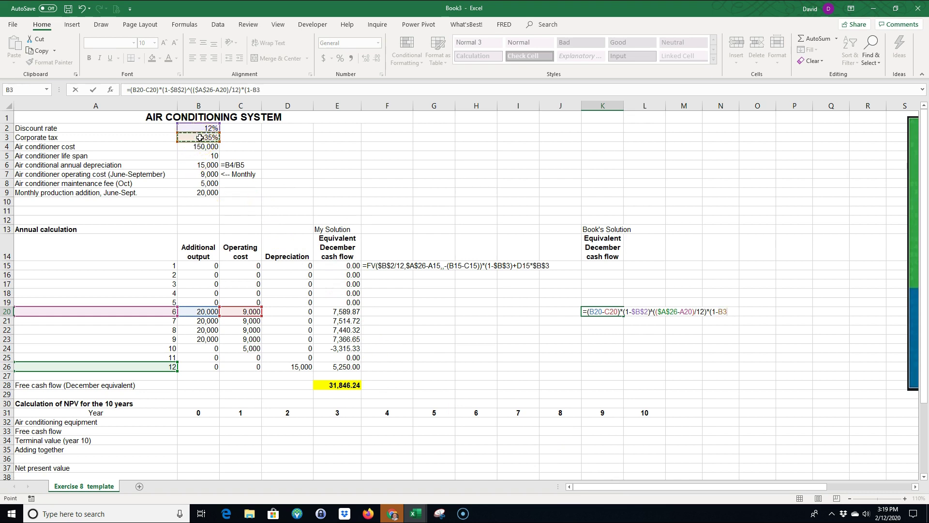
key(F4)
text())
text(+)
click(288, 312)
text(*)
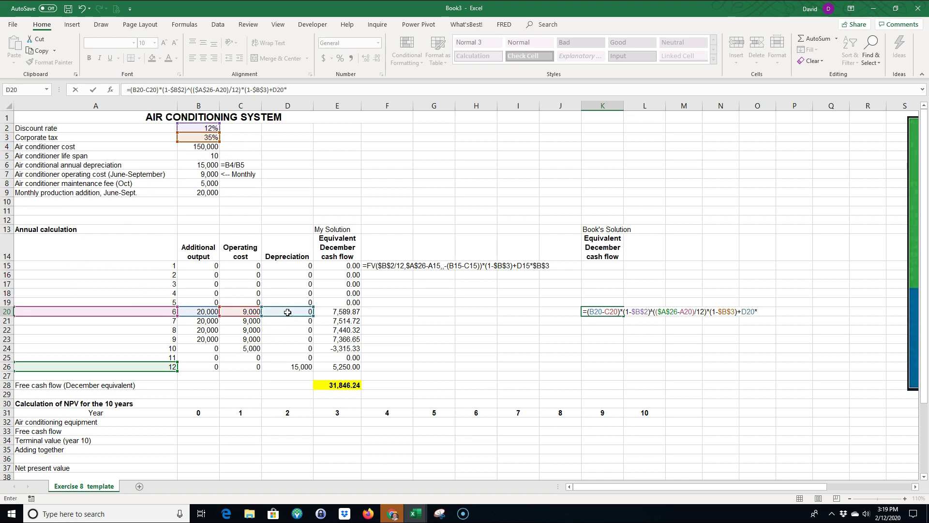
click(204, 137)
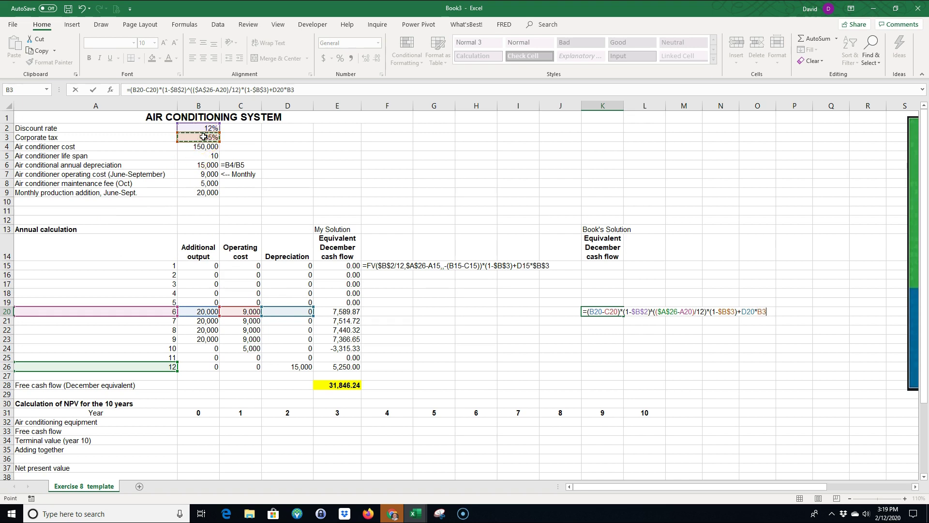
key(F4)
key(Return)
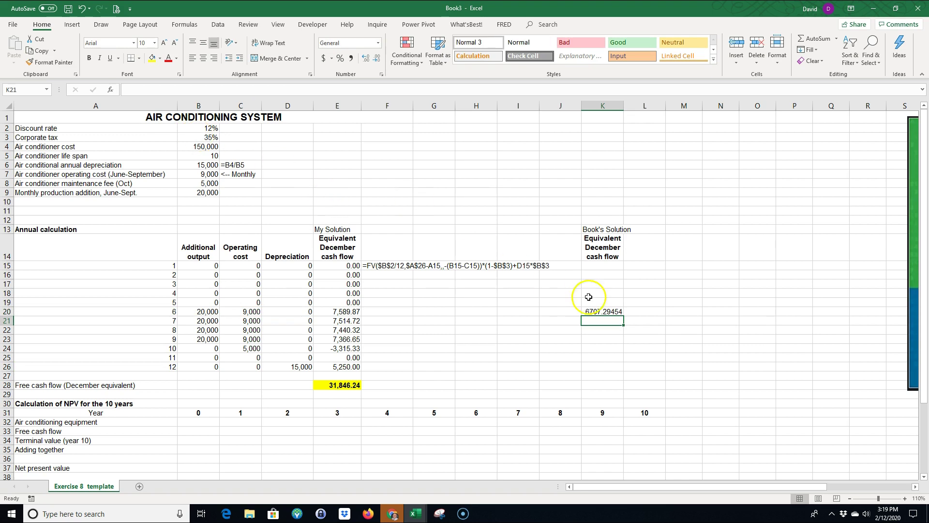
Recheck K20's formula and leave it showing 6707.29454
double_click(596, 311)
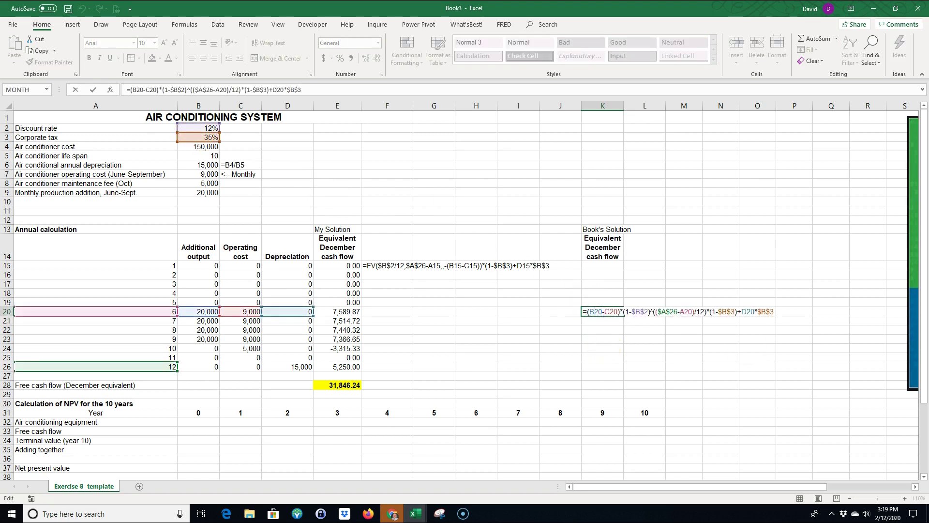
key(Escape)
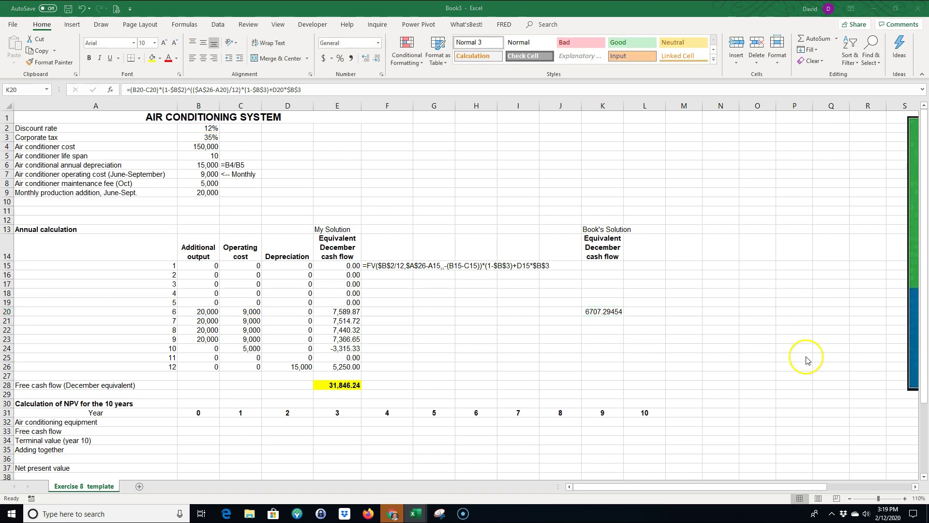
click(591, 312)
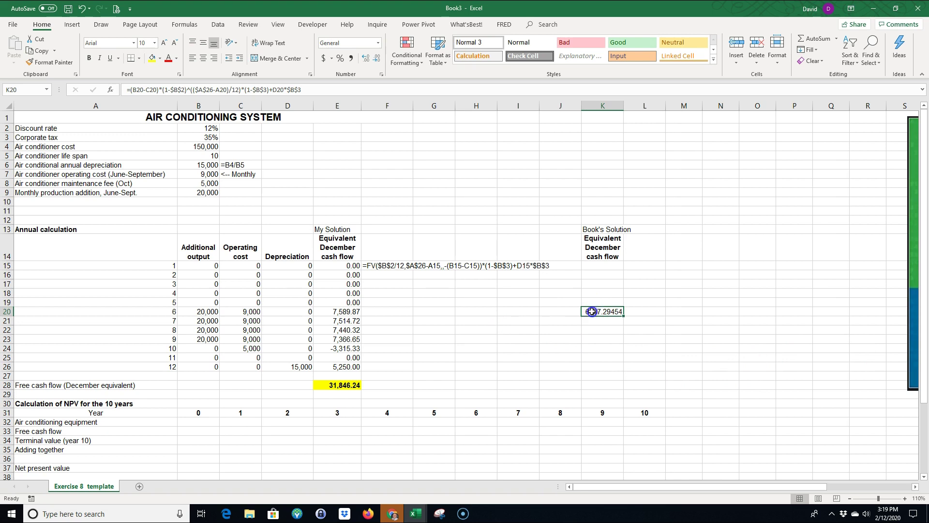
Review K20's formula ending *(1-$B$3)+D20*$B$3 and bring up the Formulas ribbon
double_click(592, 312)
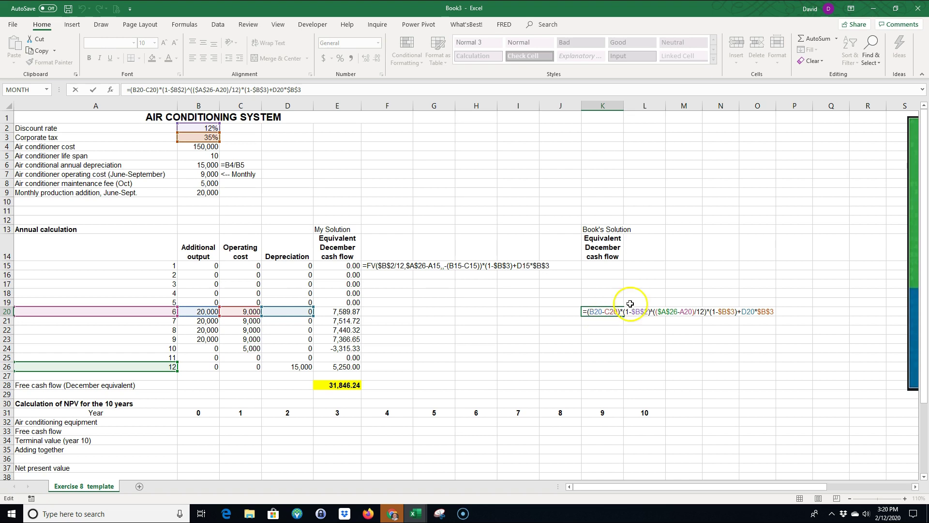
click(182, 25)
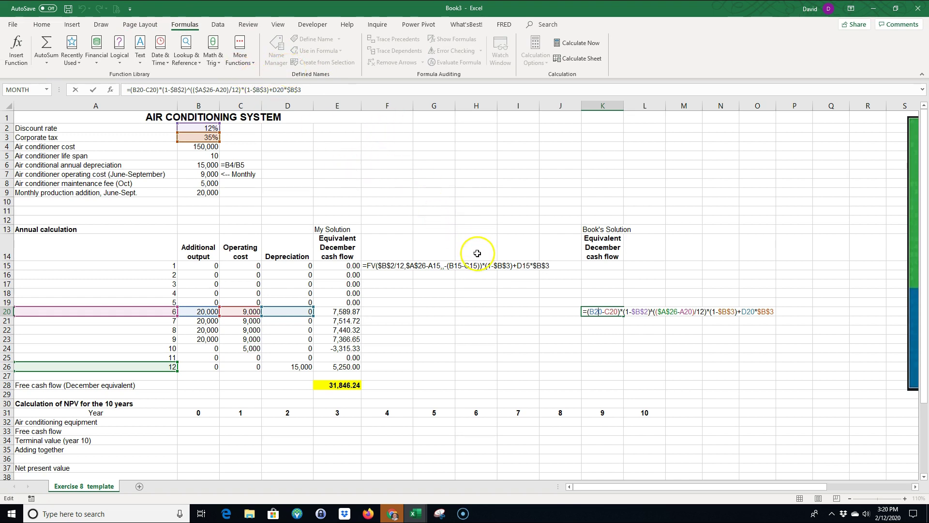
key(ctrl+Return)
click(597, 332)
click(600, 312)
click(453, 67)
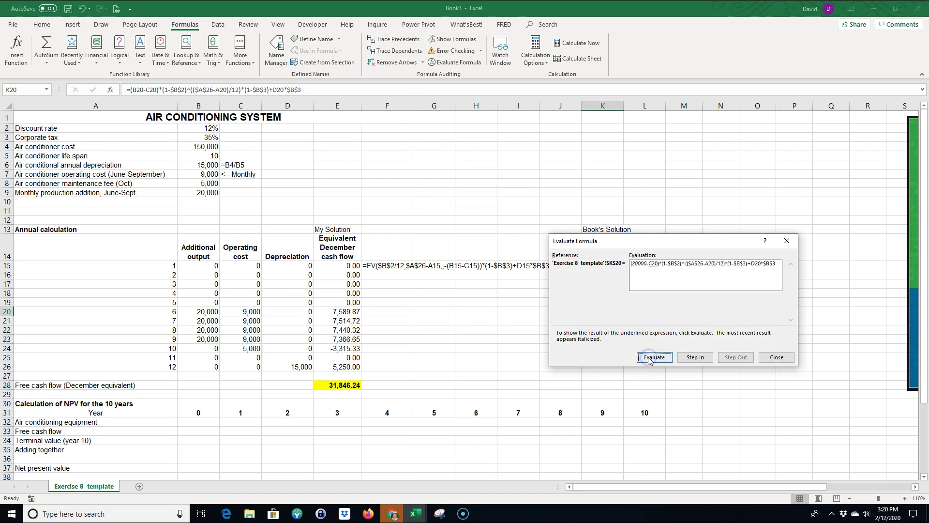
drag(668, 241, 593, 278)
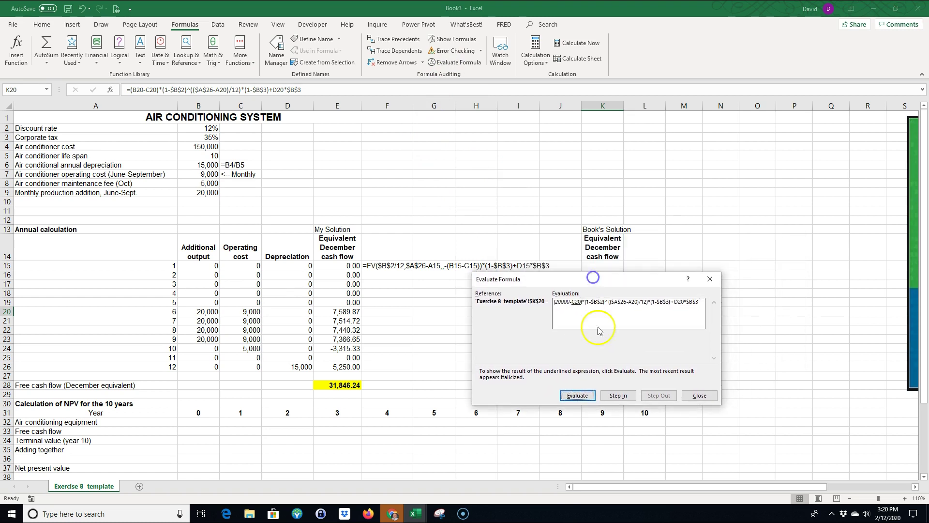
click(615, 396)
click(616, 397)
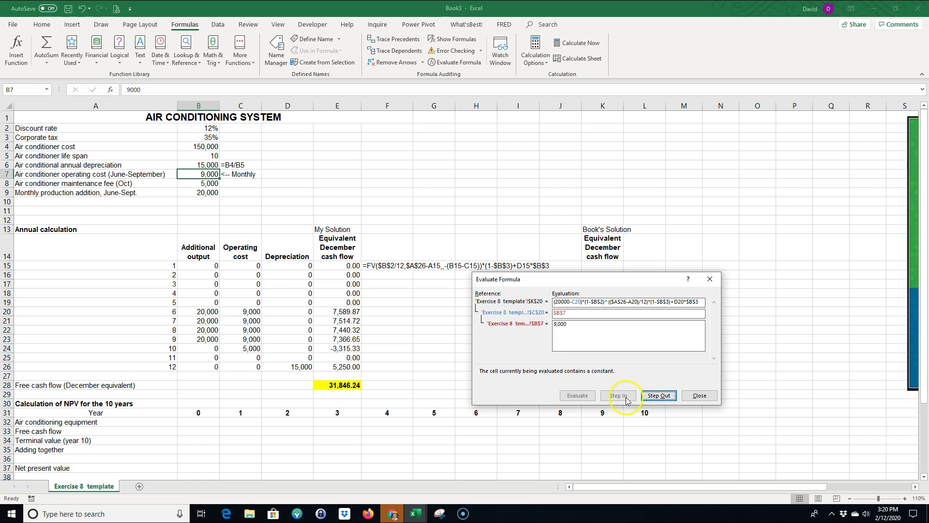
click(700, 396)
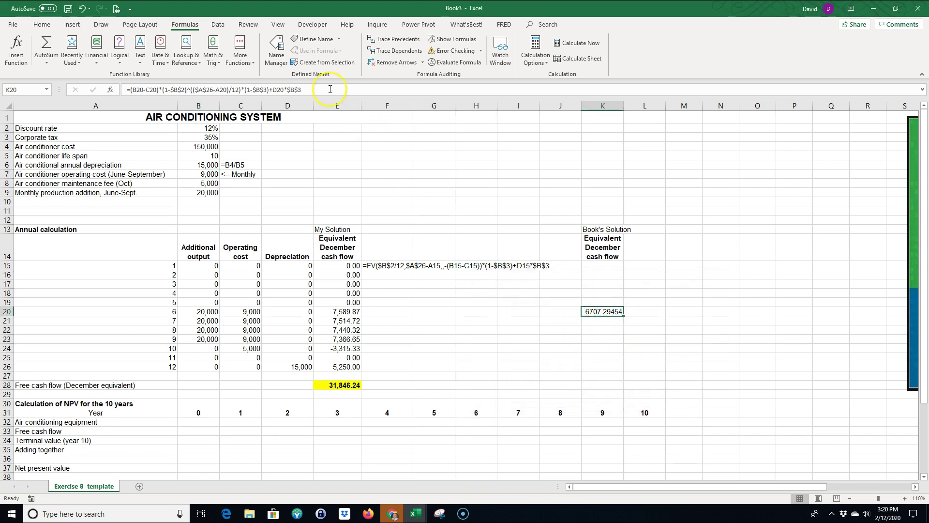
click(459, 62)
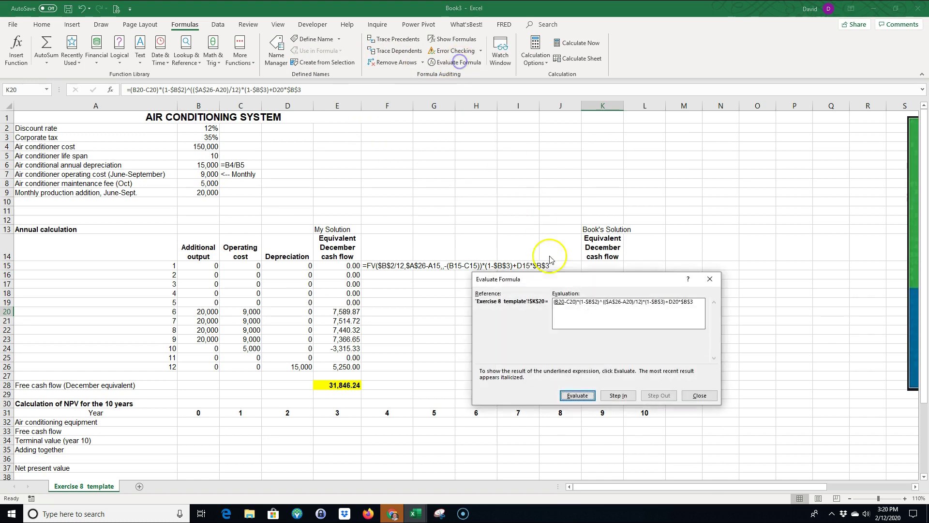
click(577, 397)
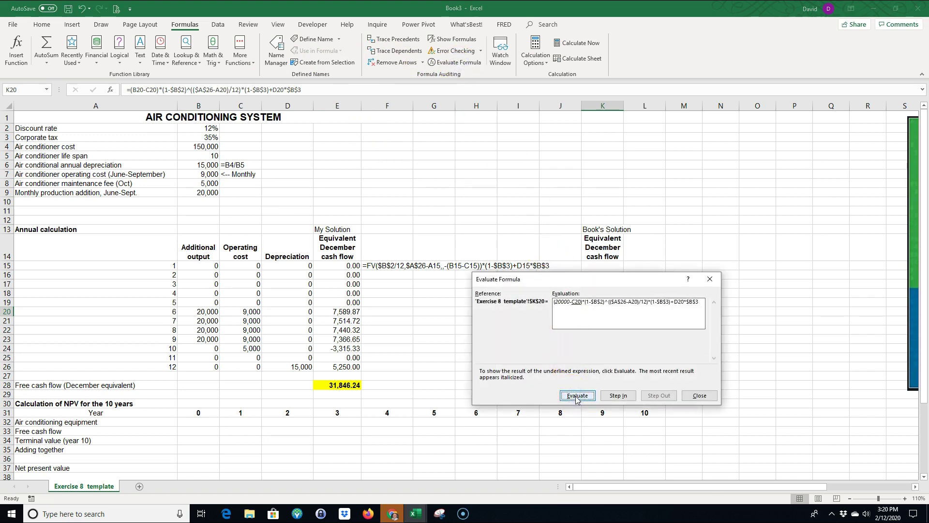
click(578, 397)
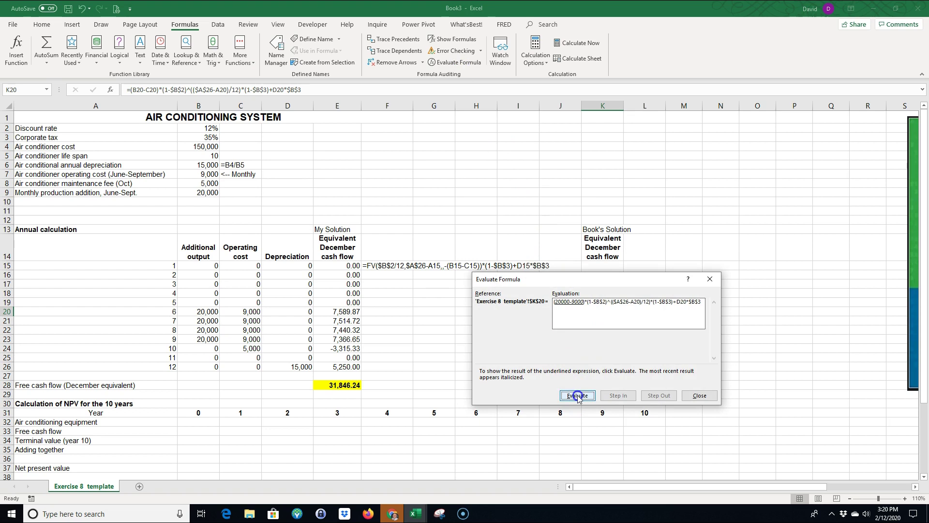
click(578, 397)
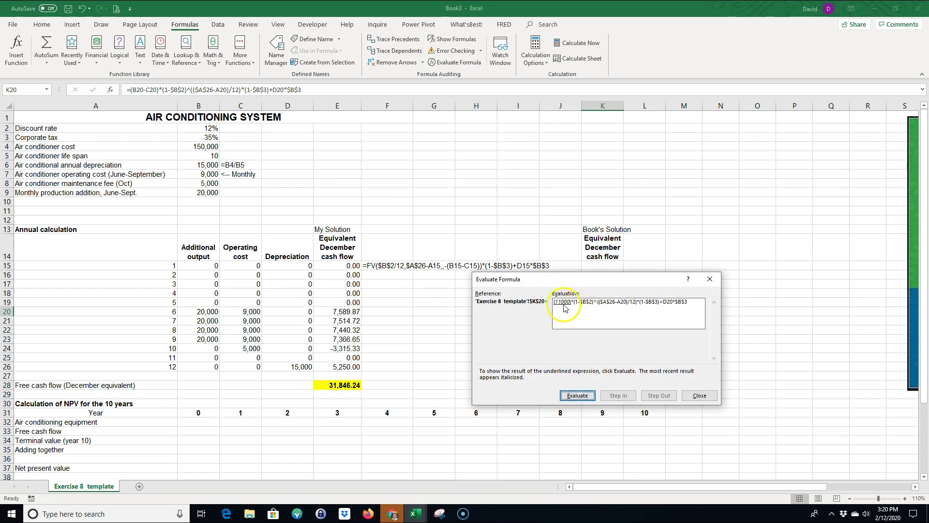
click(578, 396)
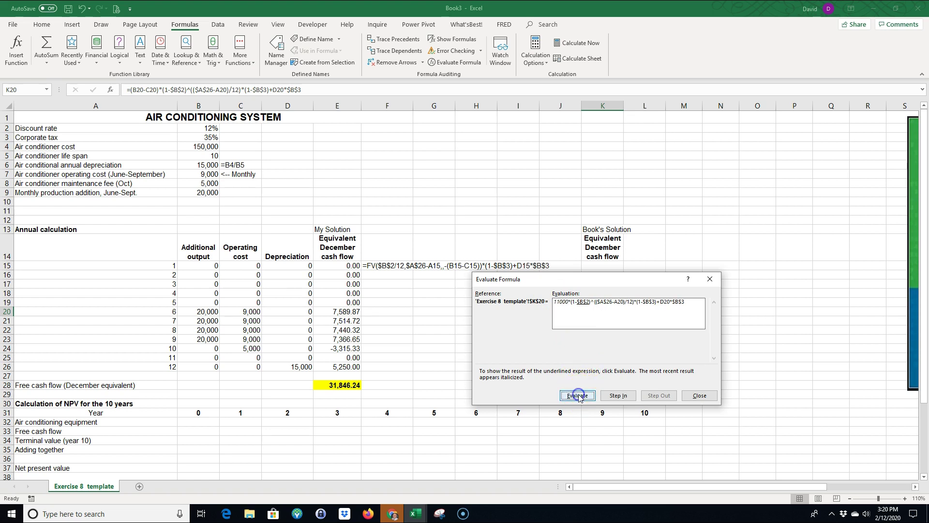
click(578, 396)
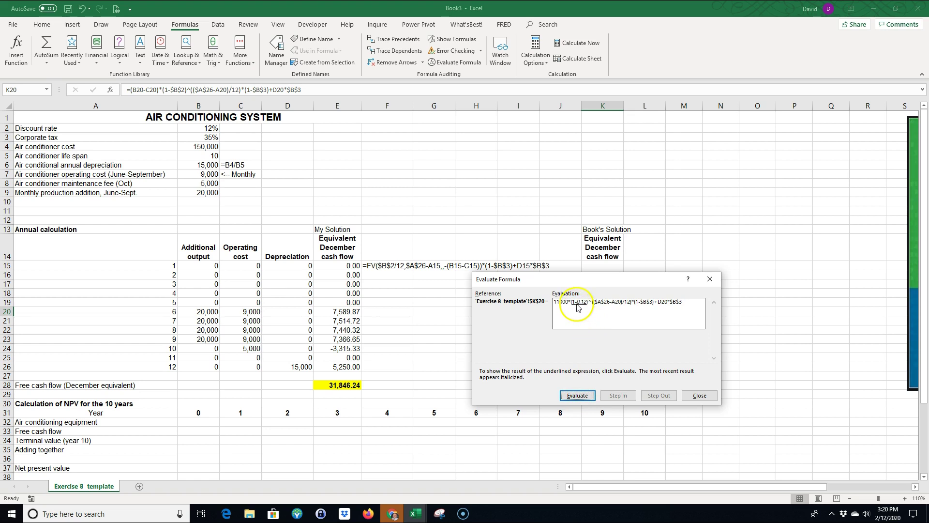
click(578, 396)
Change (1-$B$2) to (1+$B$2) in K20's formula, giving 7566.84875
click(699, 396)
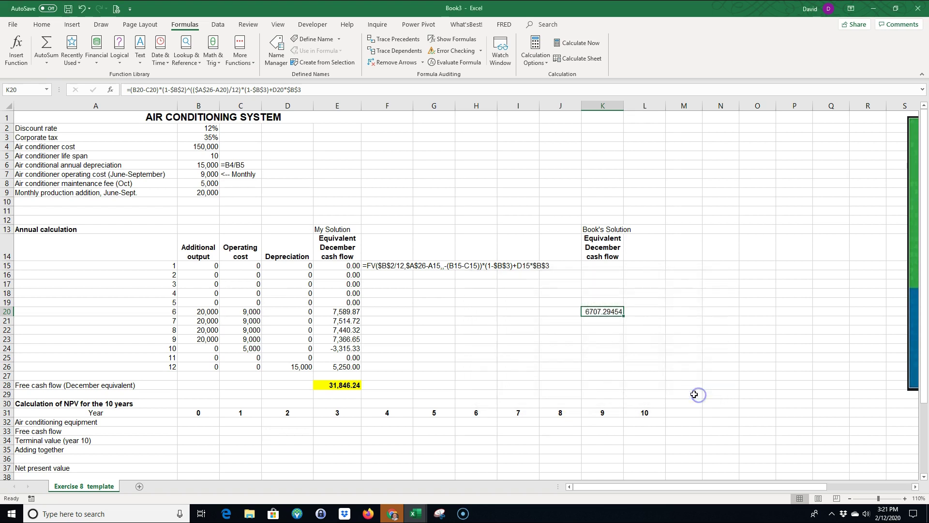
click(420, 267)
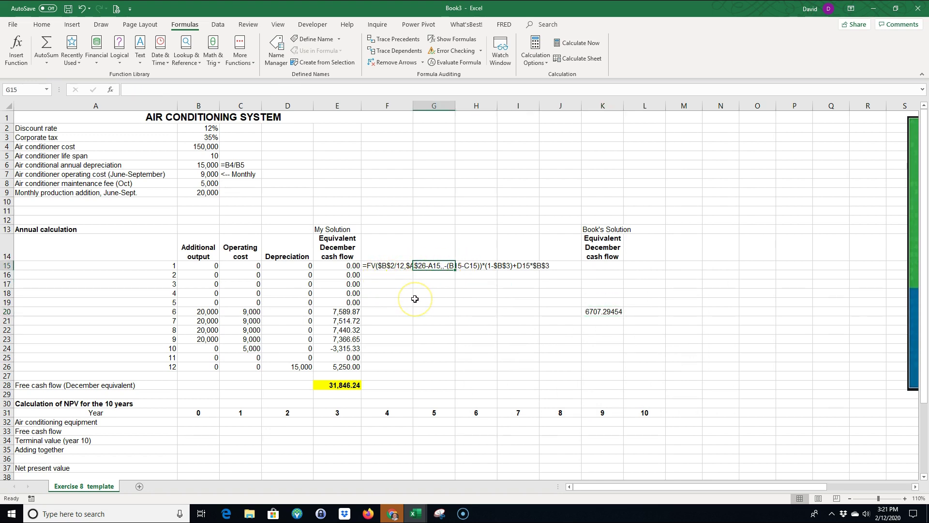
double_click(593, 313)
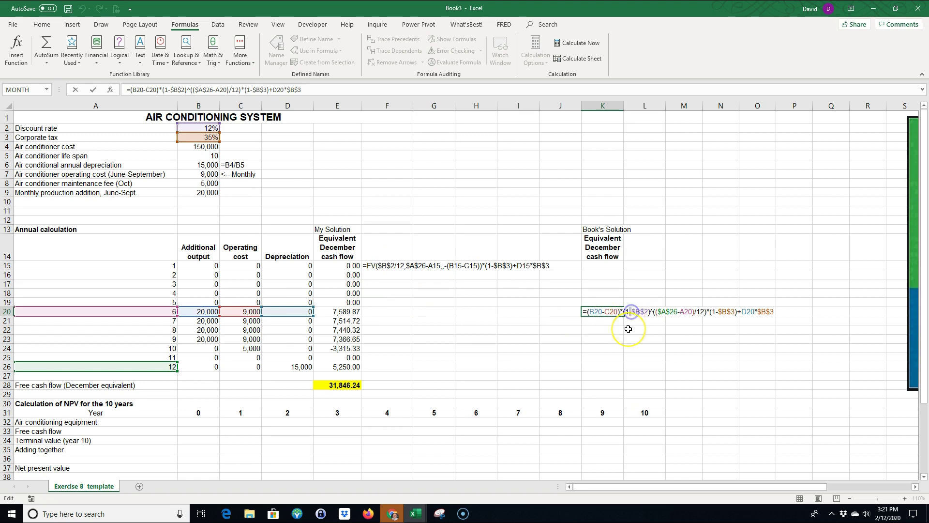
key(Delete)
text(+)
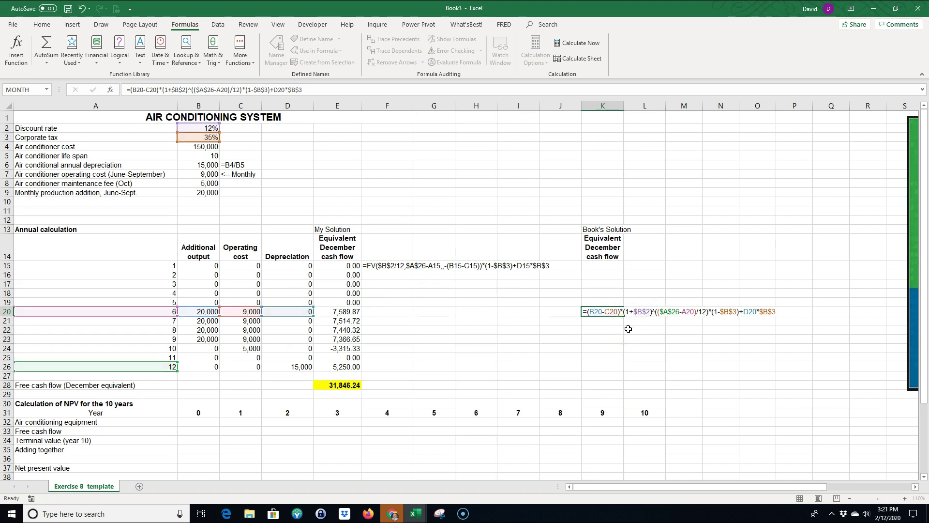
key(Return)
click(602, 312)
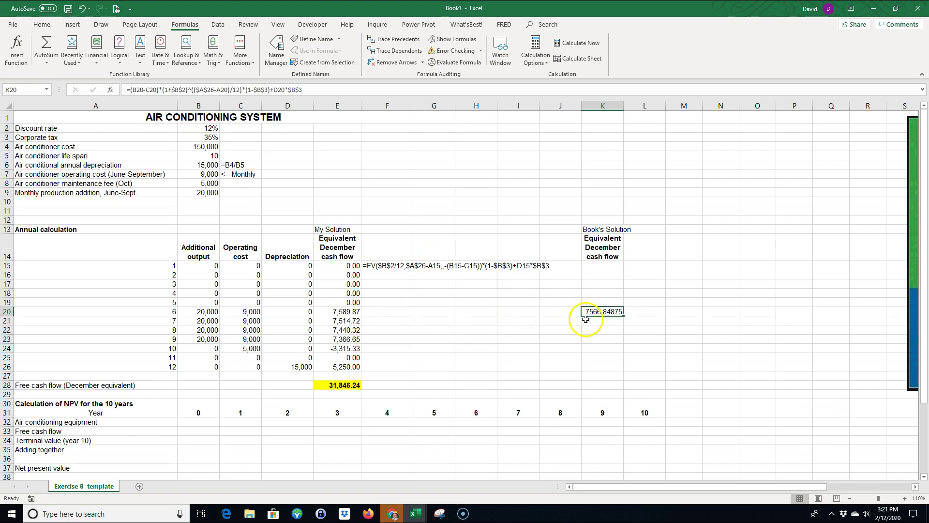
Copy K20's formula across K15:K26 and clear the surplus results in K27:K28
drag(624, 317, 617, 262)
click(619, 265)
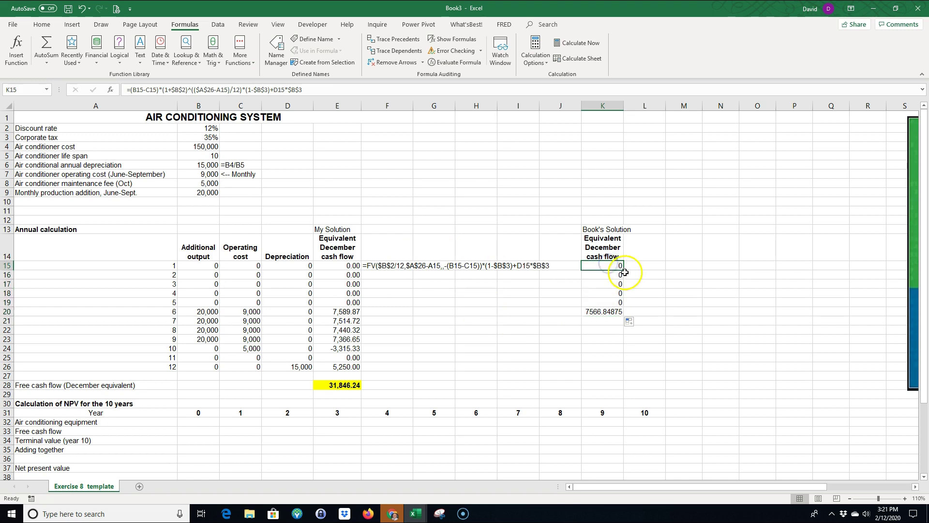
double_click(624, 272)
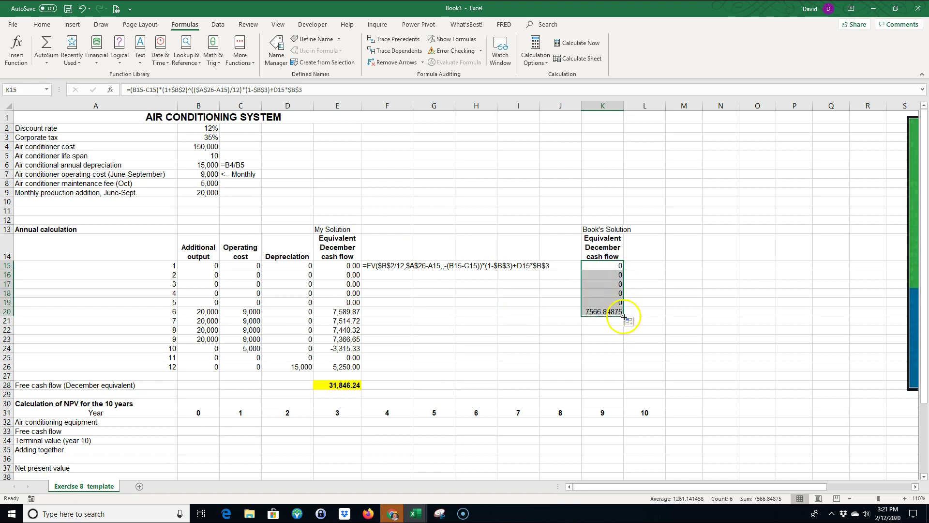
drag(624, 317, 615, 386)
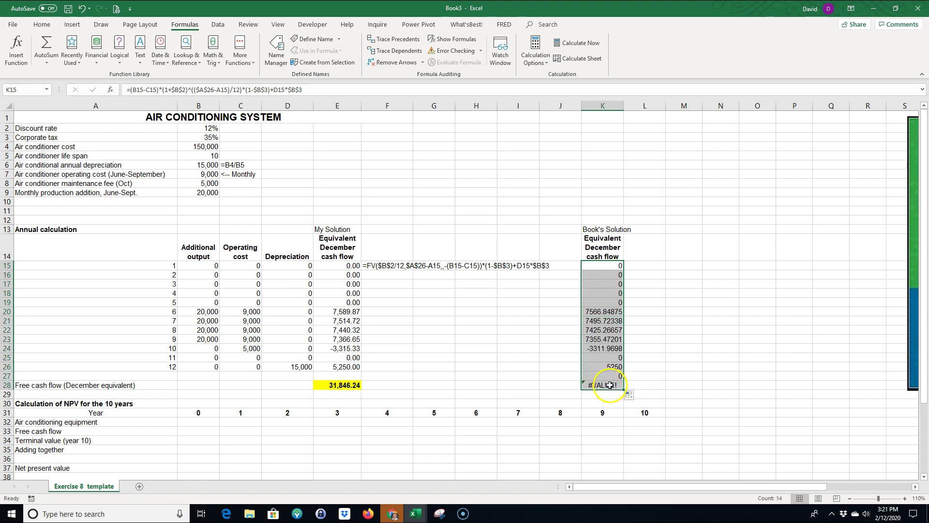
drag(606, 377, 606, 383)
key(Delete)
click(524, 386)
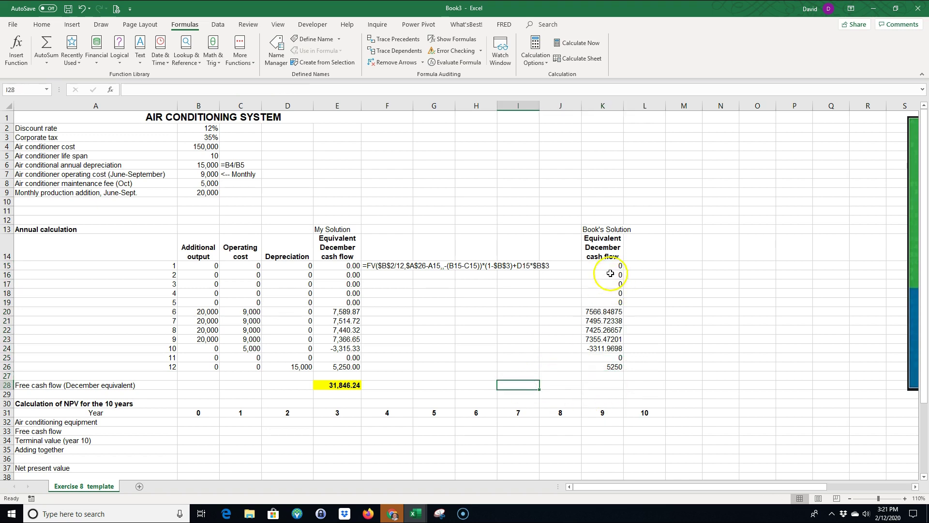
Format K15:K26 to two decimal places using Decrease Decimal
drag(605, 265, 610, 366)
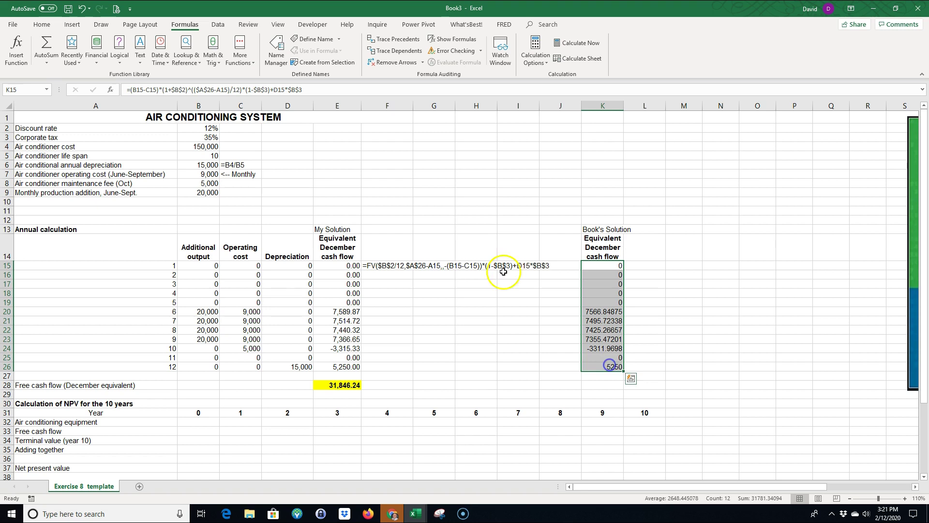
click(42, 24)
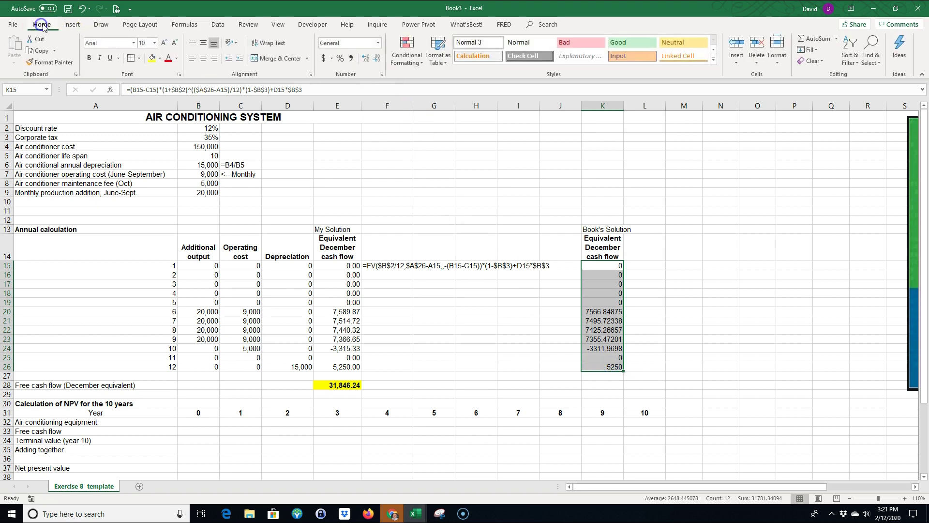
click(378, 59)
click(377, 59)
click(377, 59)
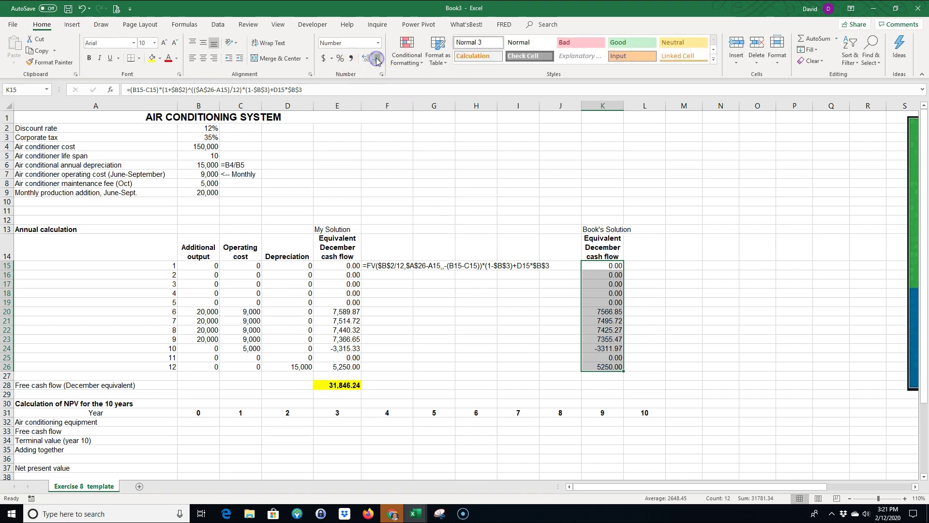
drag(518, 283, 518, 350)
click(434, 316)
Copy the formula-text cell F15 into L15 beside the book's first monthly cash flow
click(375, 265)
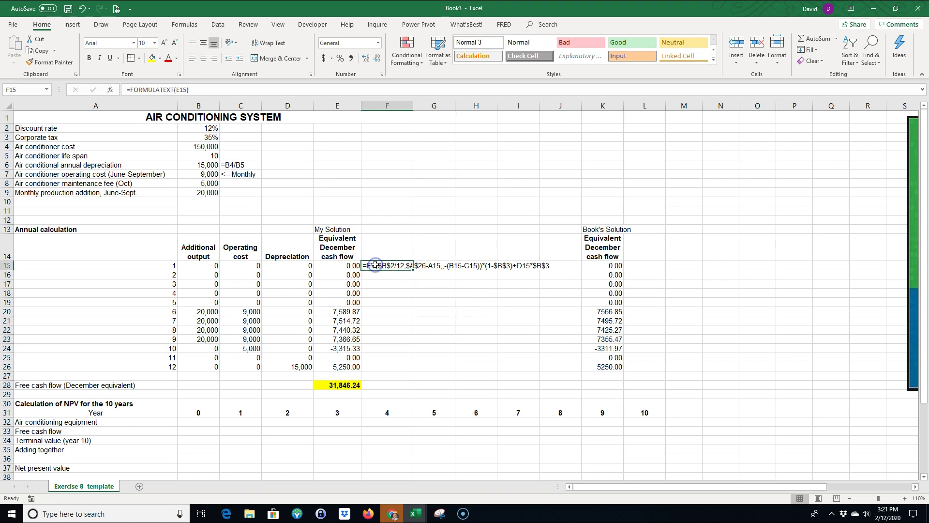
key(ctrl+c)
click(644, 265)
key(ctrl+v)
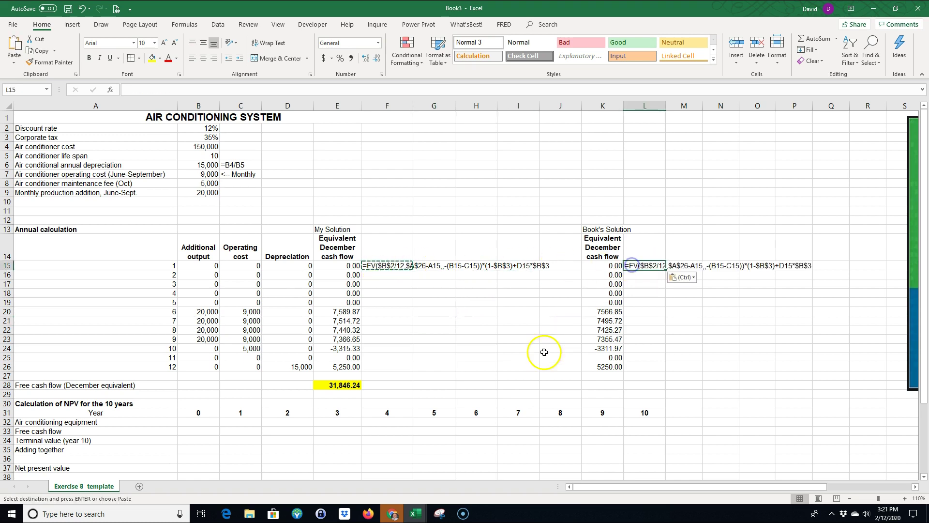
click(536, 355)
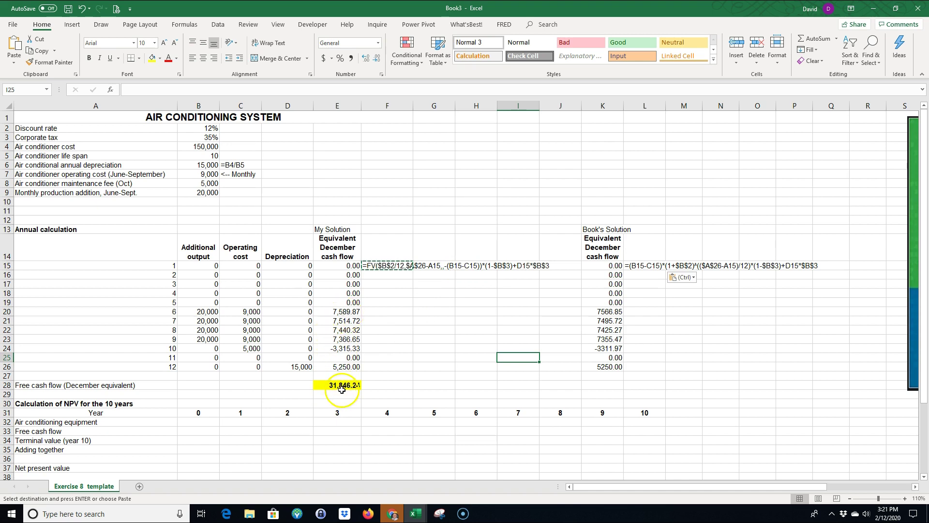
Review the Book's Solution monthly cash flow formulas from the last month up to June
click(611, 367)
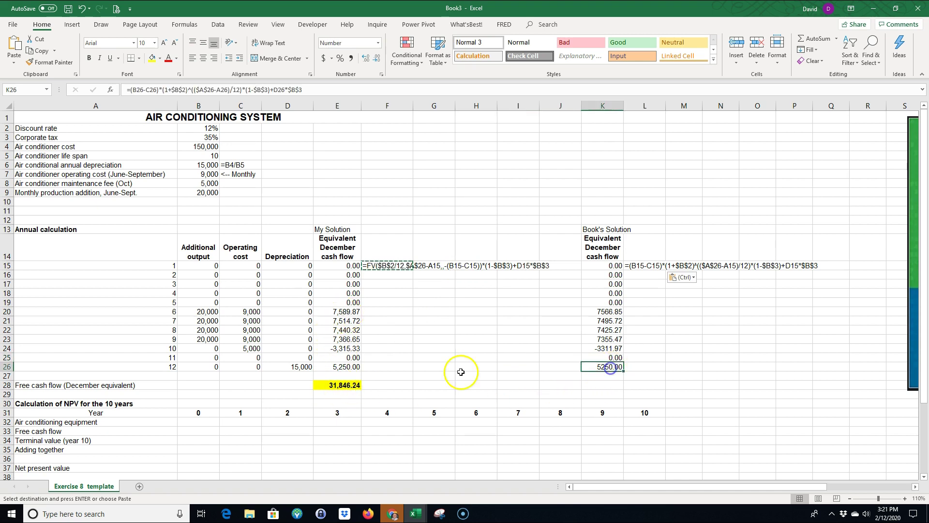
click(605, 348)
click(605, 339)
click(605, 330)
click(606, 320)
click(606, 312)
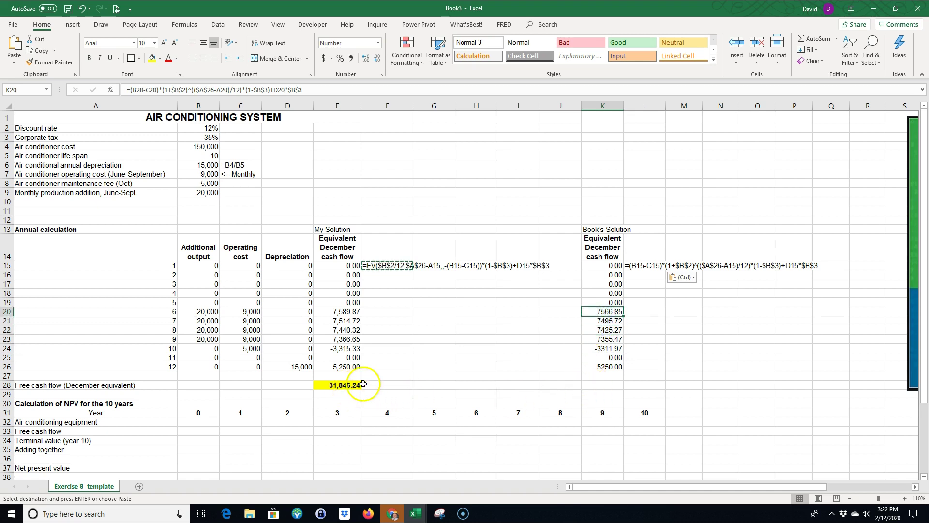
Fill the formula text down F15:F26 and L15 down to row 26
click(380, 267)
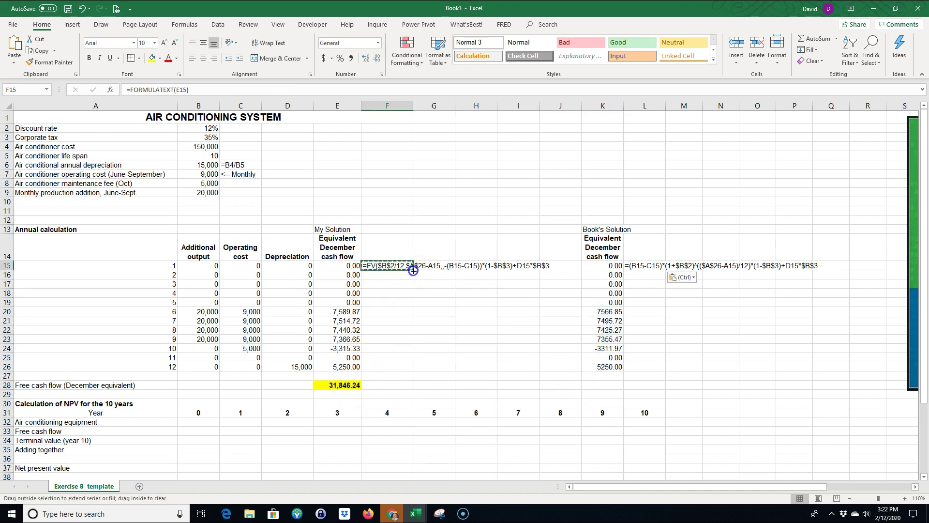
drag(413, 270, 415, 373)
click(639, 267)
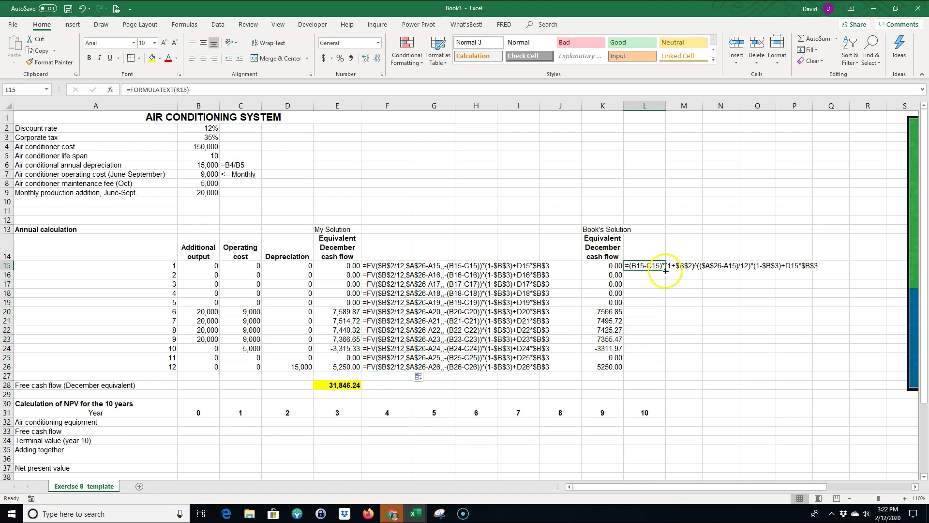
double_click(666, 270)
Copy the formula-text cell F26 into F28 beside the My Solution total
click(382, 368)
right_click(383, 368)
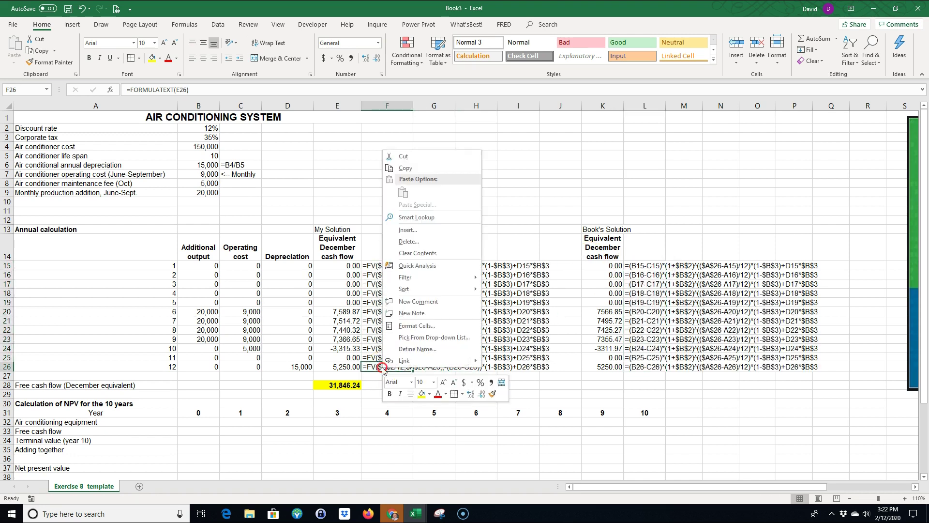
click(402, 167)
click(389, 386)
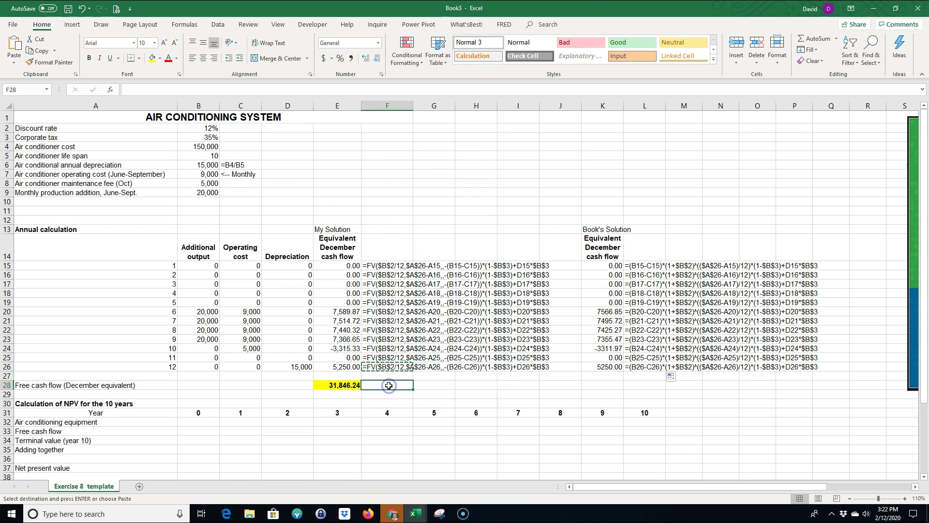
key(ctrl+v)
Copy the total and its formula text E28:F28 into K28:L28, giving the book's 31,781.34 total
click(339, 386)
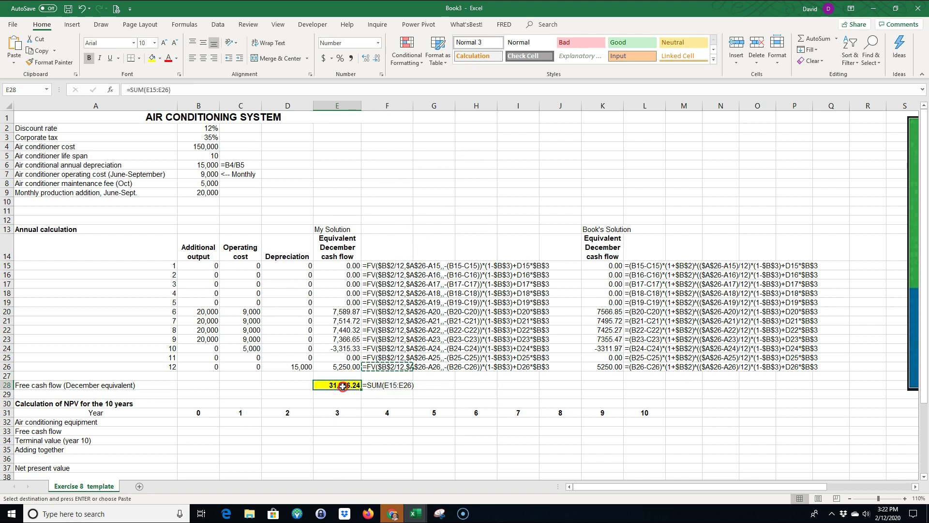
right_click(342, 386)
click(280, 376)
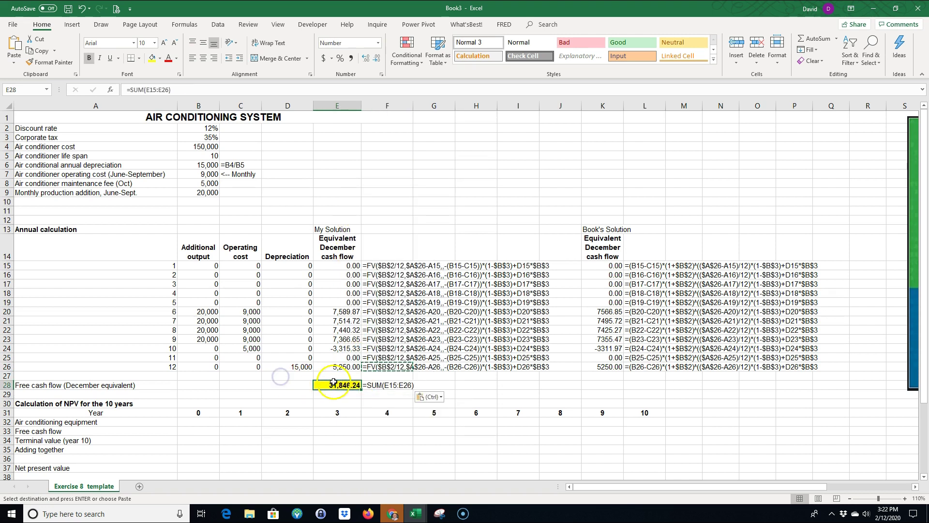
drag(361, 386, 382, 386)
right_click(376, 385)
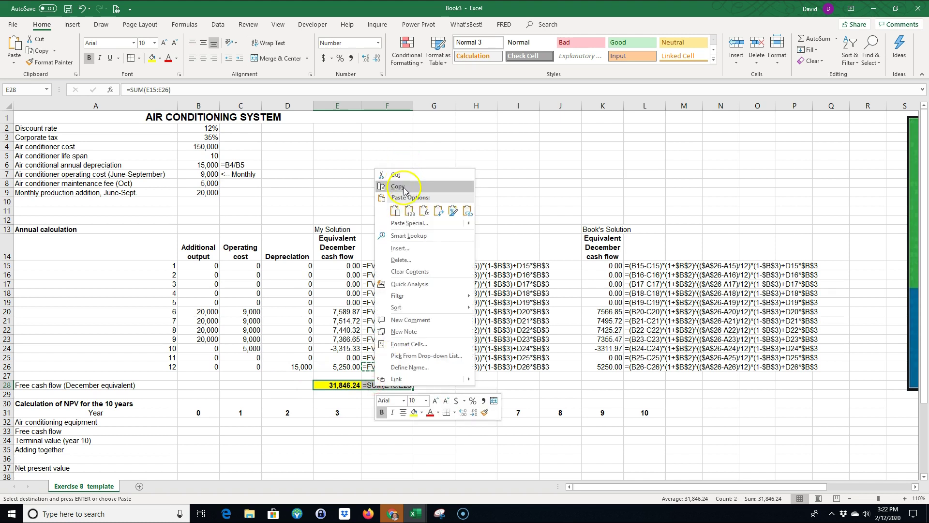
click(404, 186)
click(607, 386)
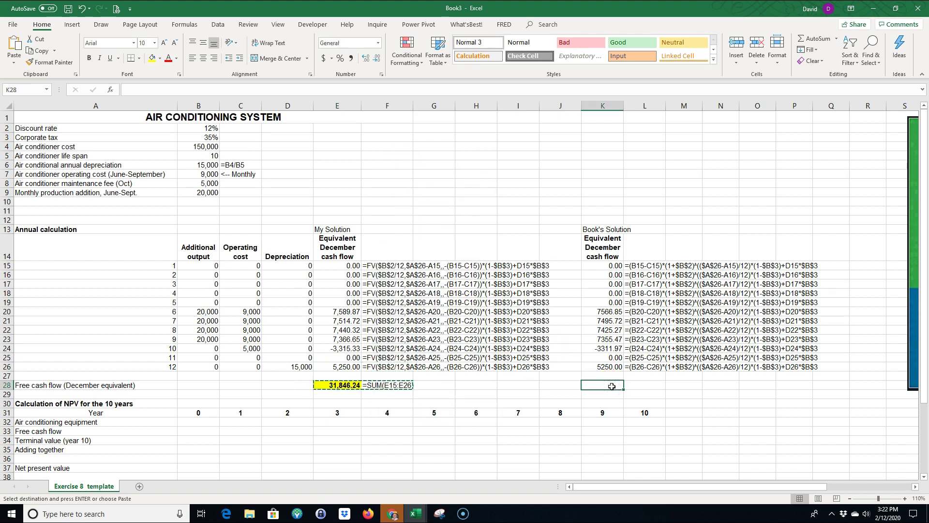
key(ctrl+v)
click(517, 447)
key(Escape)
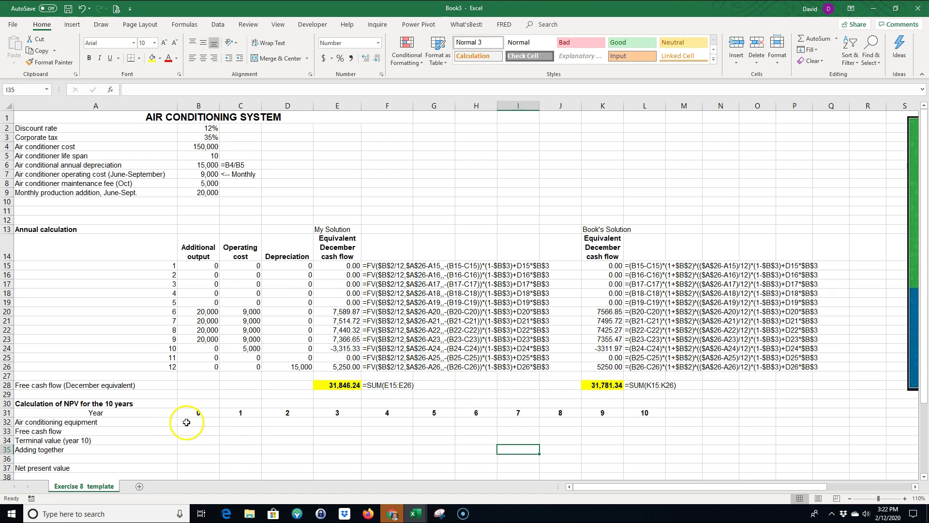
click(604, 311)
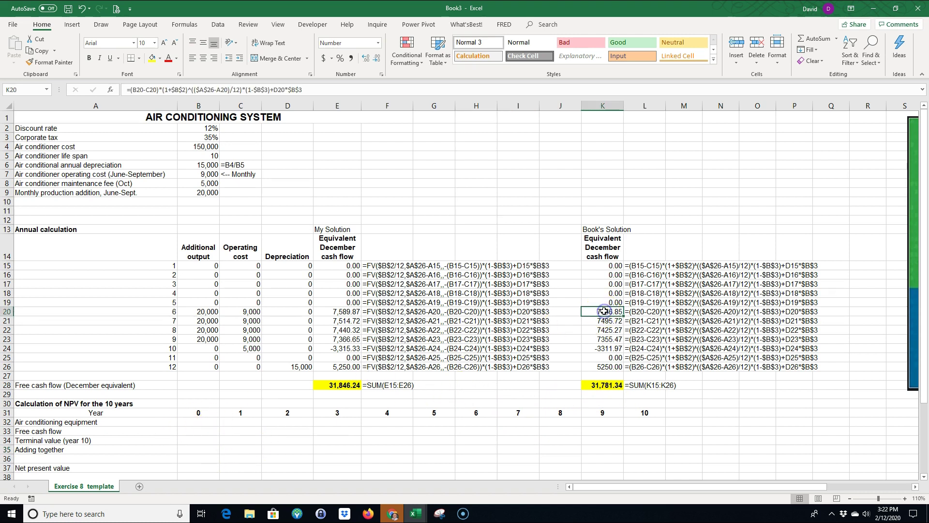
click(188, 26)
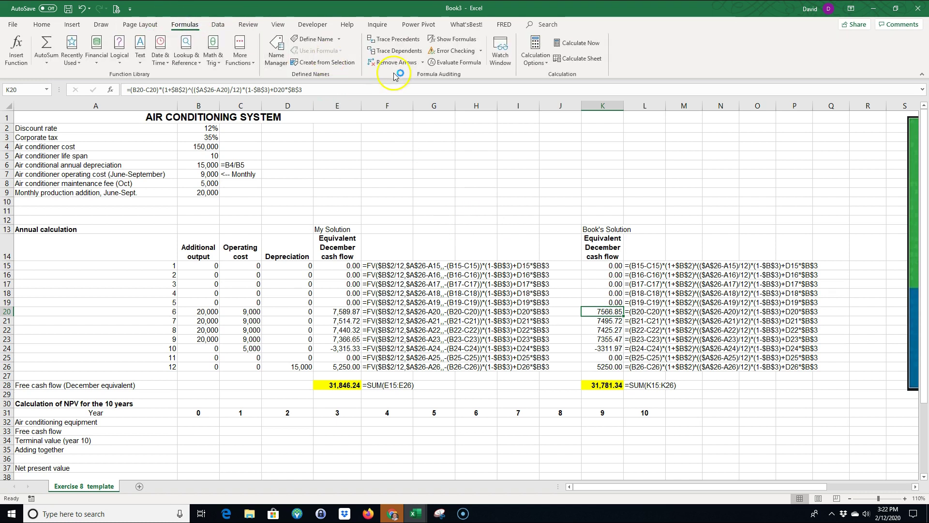
click(455, 62)
click(578, 396)
click(578, 396)
click(578, 396)
click(578, 396)
click(578, 396)
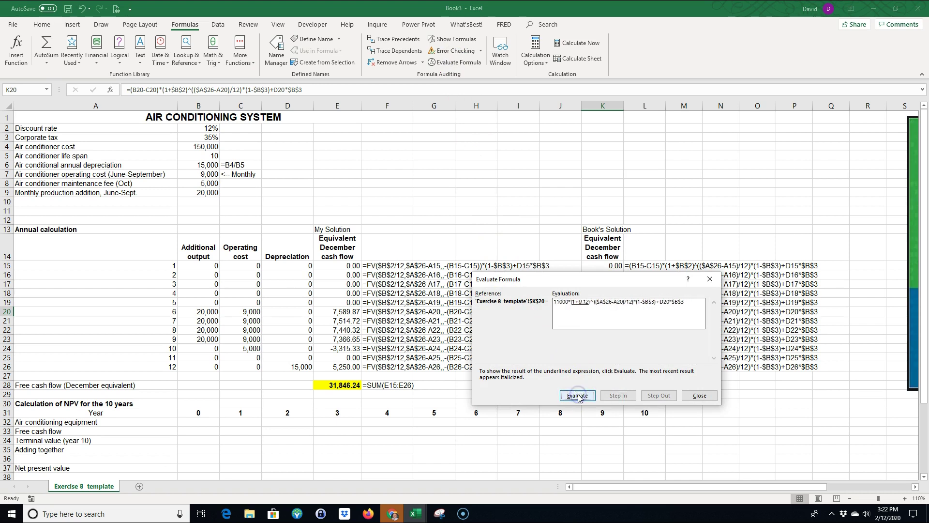
click(578, 396)
click(578, 396)
click(578, 396)
click(578, 396)
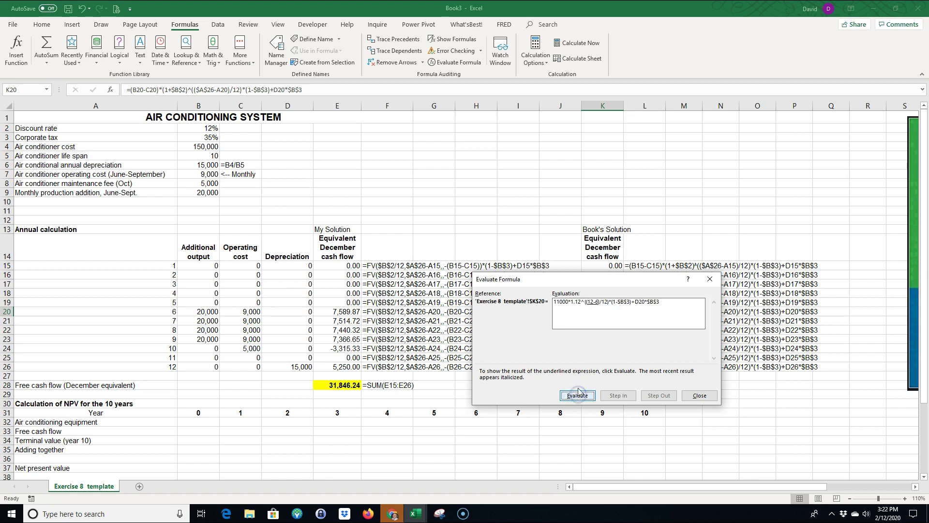
click(579, 395)
click(579, 396)
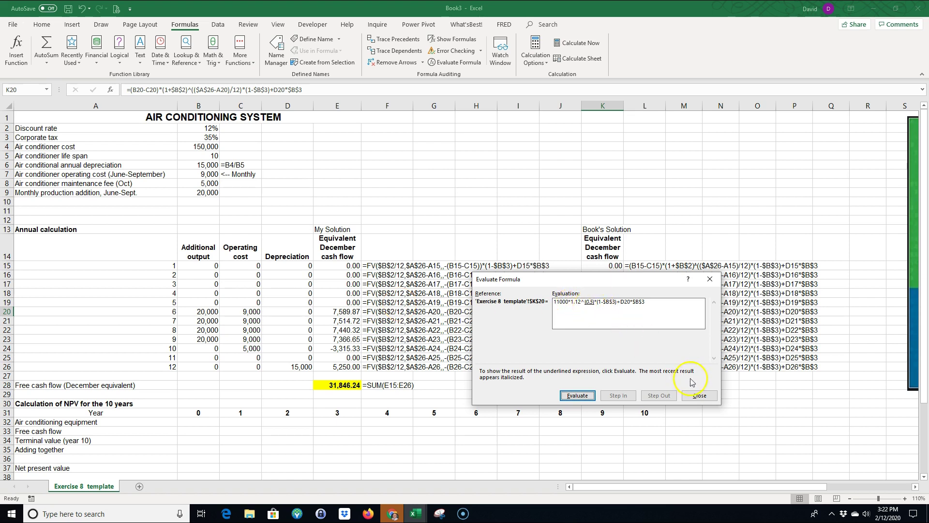
click(699, 395)
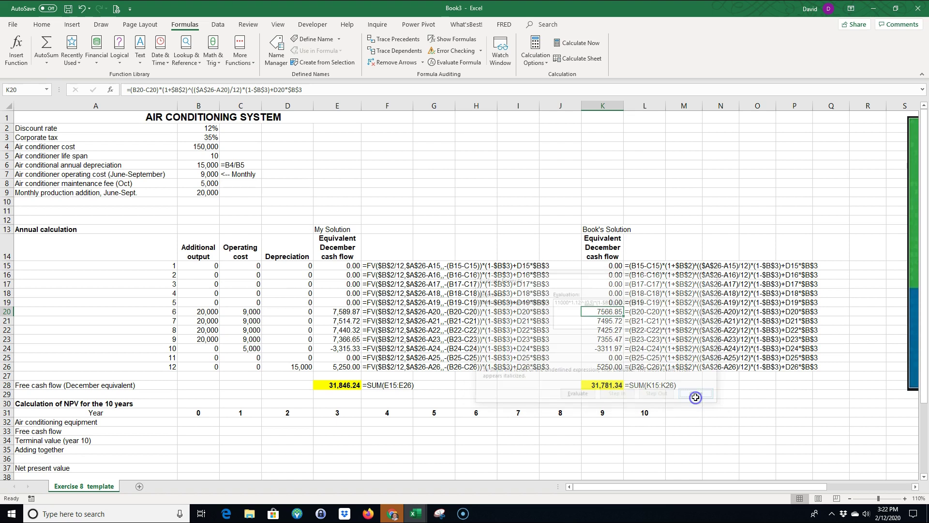
click(348, 313)
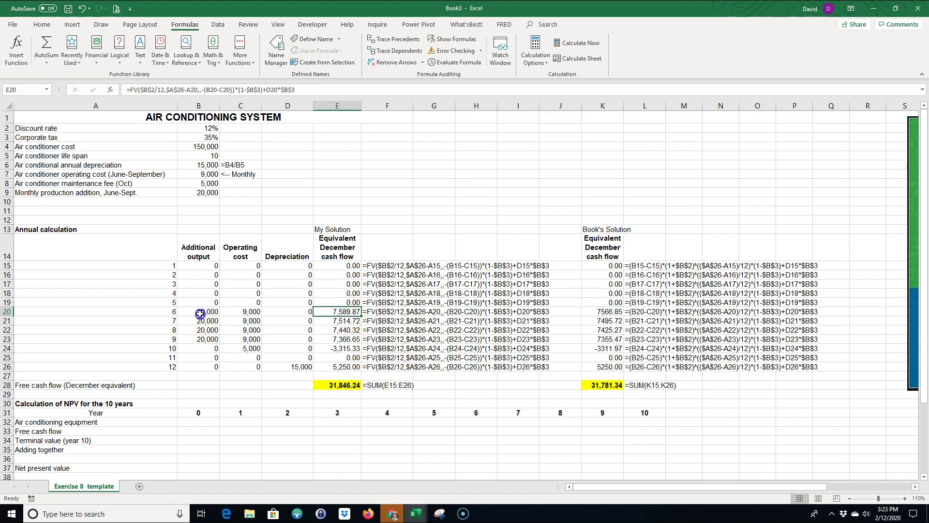
drag(200, 314, 229, 314)
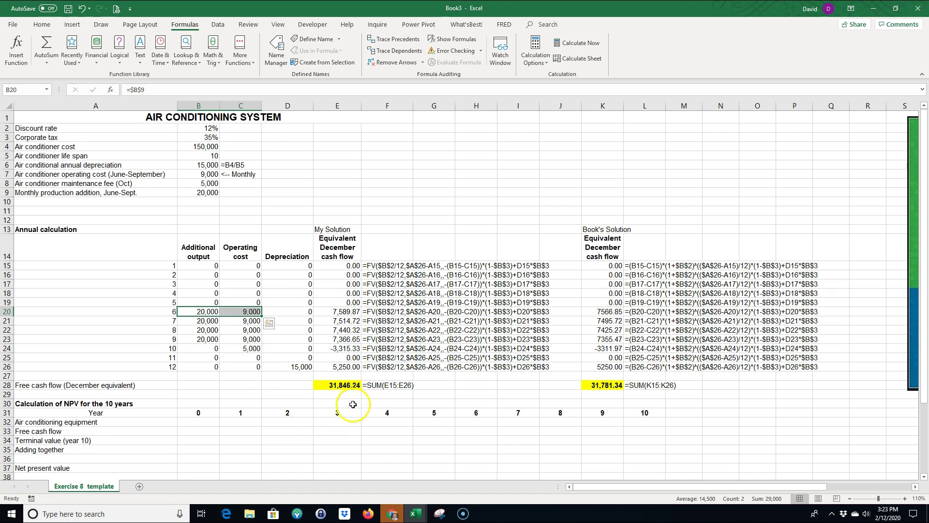
Enter =-B4 in B32 so year-0 air conditioning equipment shows -150,000
click(613, 377)
click(335, 385)
click(599, 385)
scroll(230, 412, down, 1)
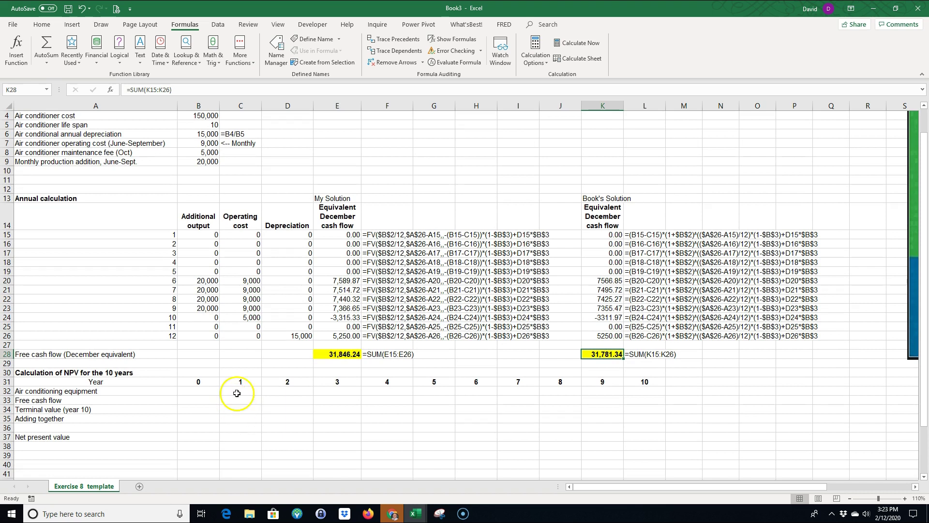
click(196, 393)
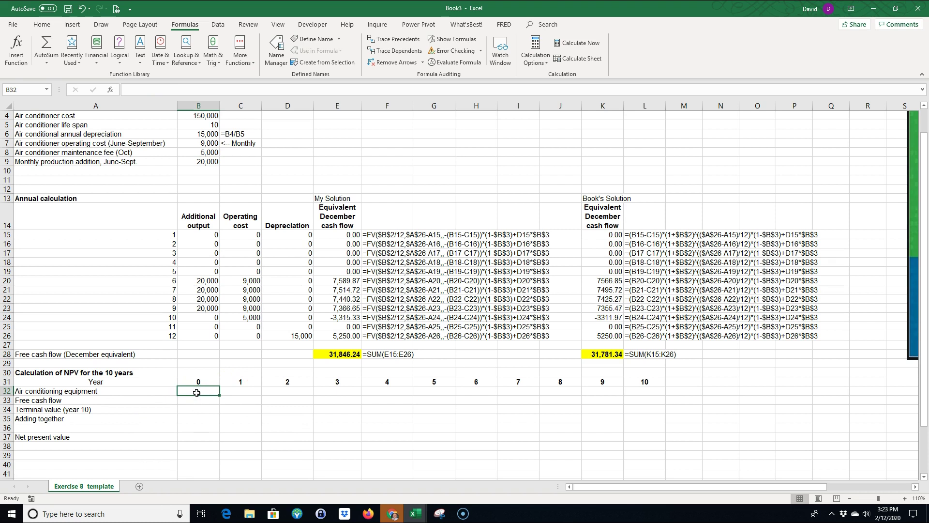
text(=-)
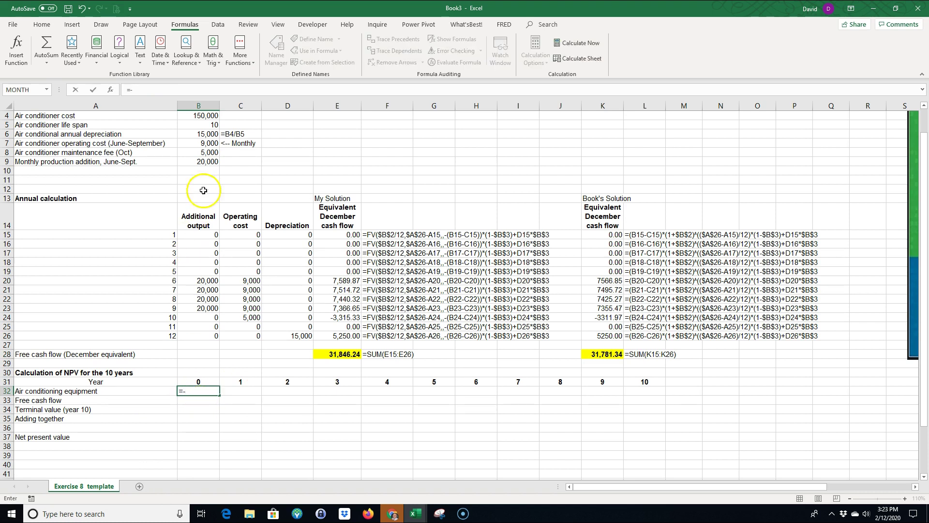
click(202, 115)
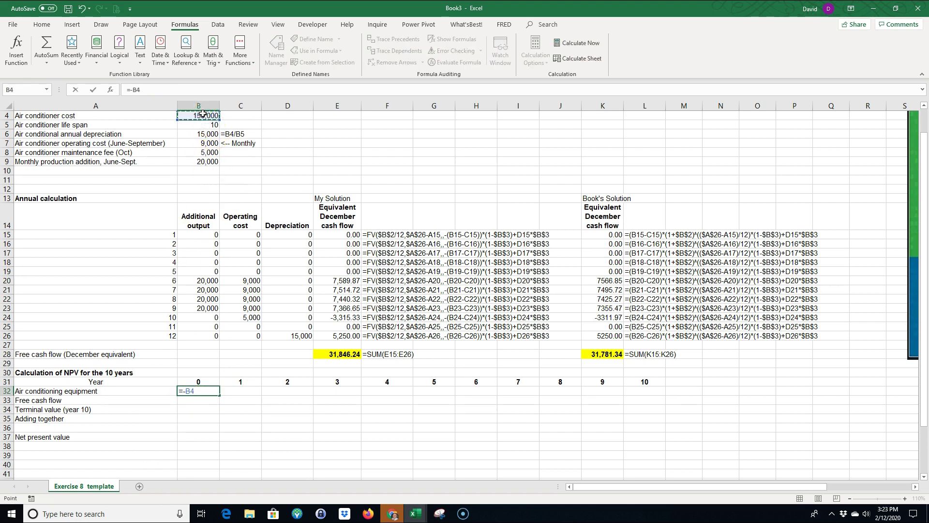
key(Return)
Enter 0 for year-0 free cash flow and terminal value, then select B34:L34
click(203, 401)
text(0)
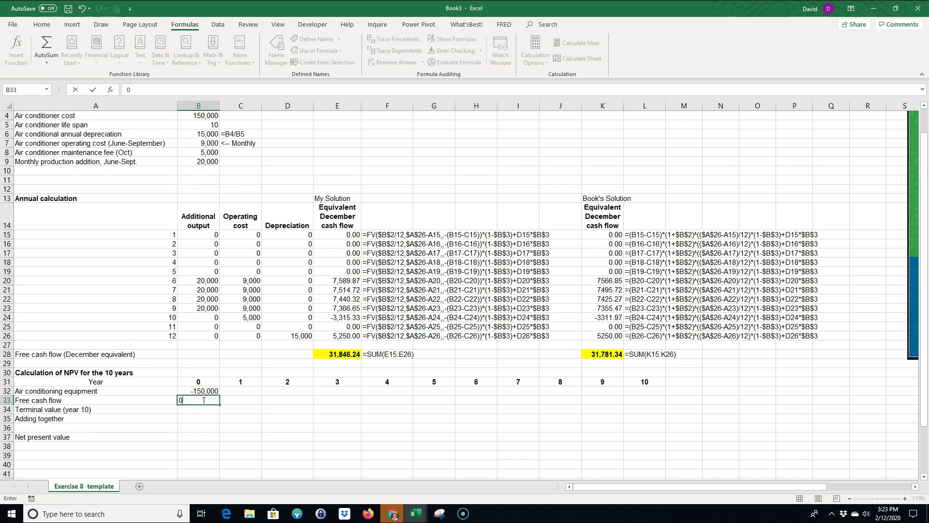
key(Return)
text(0)
key(Return)
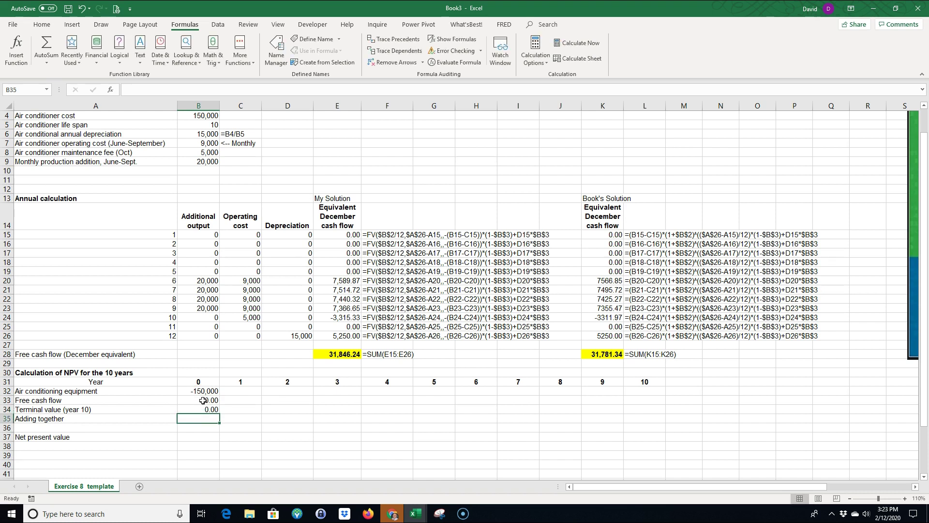
drag(191, 409, 629, 409)
Apply a bottom border under the terminal value row B34:L34
click(42, 24)
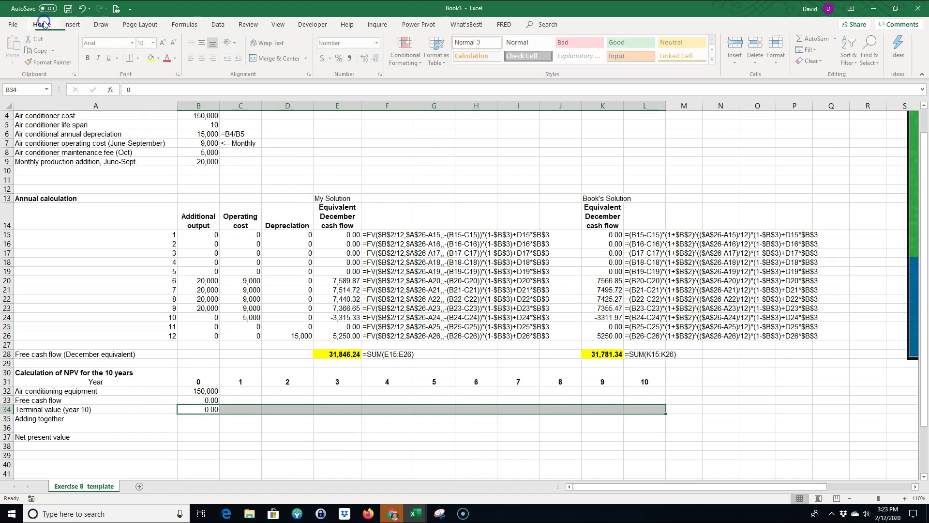
click(138, 59)
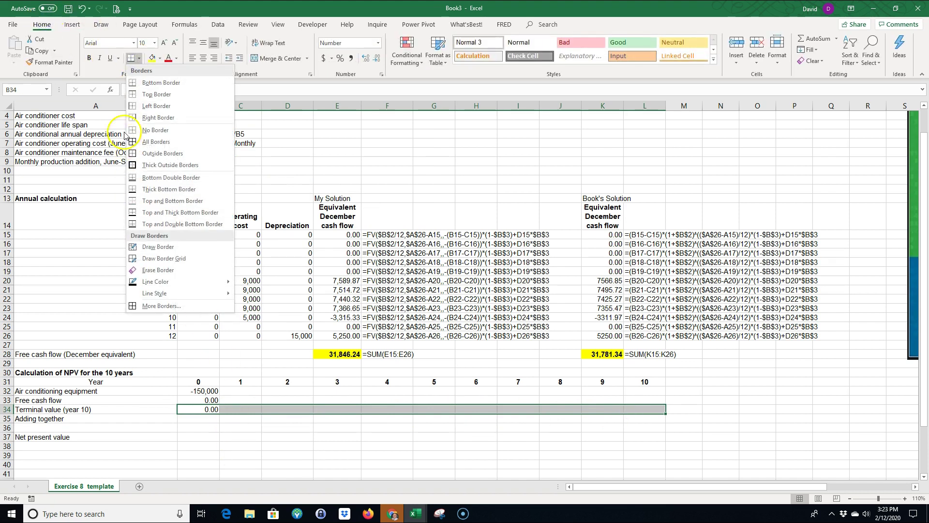
click(162, 82)
AutoSum B32:B34 into B35, giving a year-0 total of -150,000
click(198, 437)
click(207, 416)
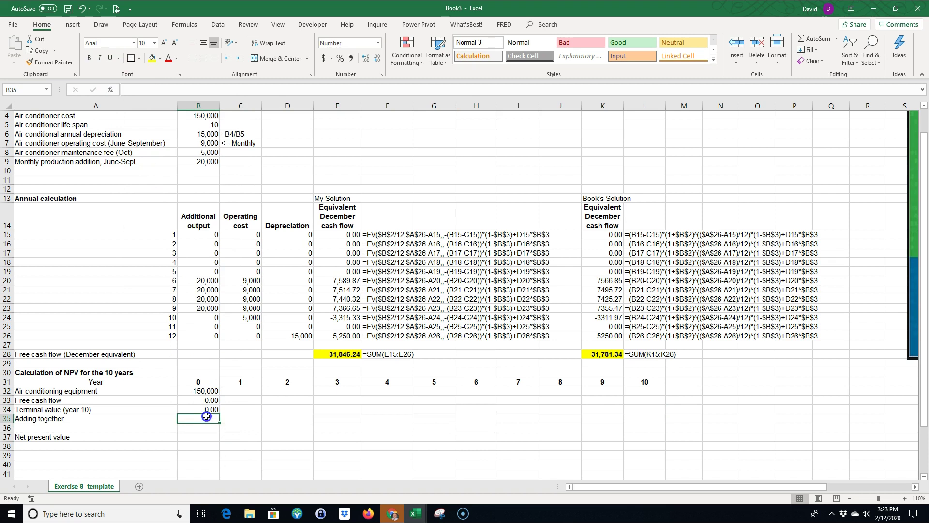
click(820, 44)
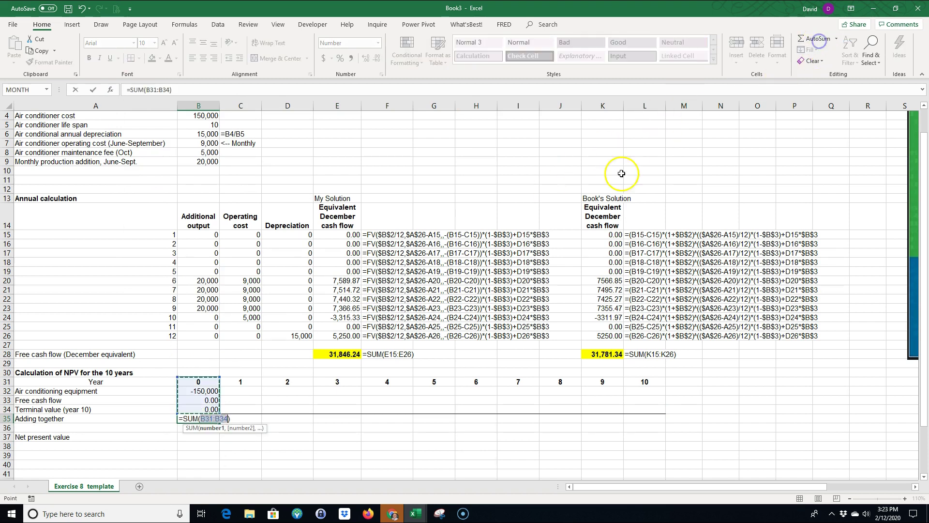
drag(199, 391, 210, 407)
key(Return)
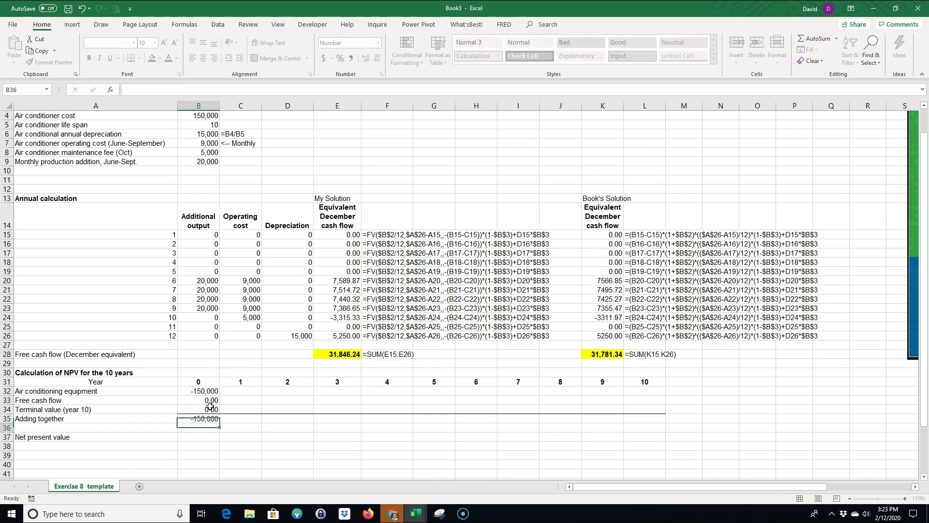
Enter 0 equipment cost in C32 and fill it across to L32
click(232, 392)
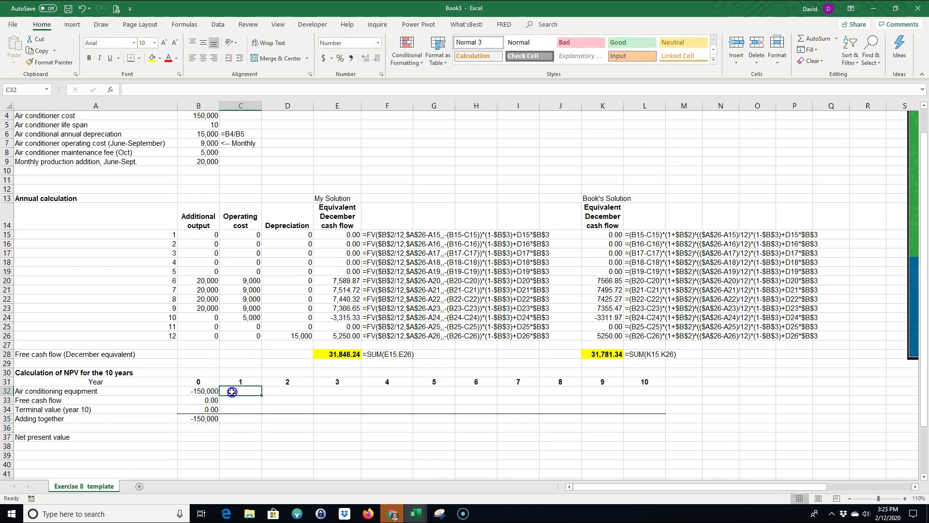
text(0)
key(Return)
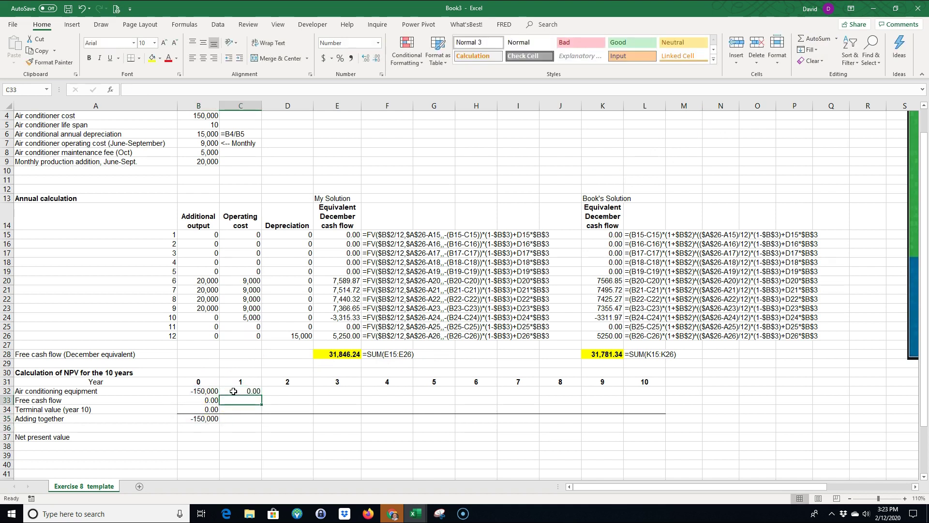
click(233, 391)
drag(262, 397, 657, 391)
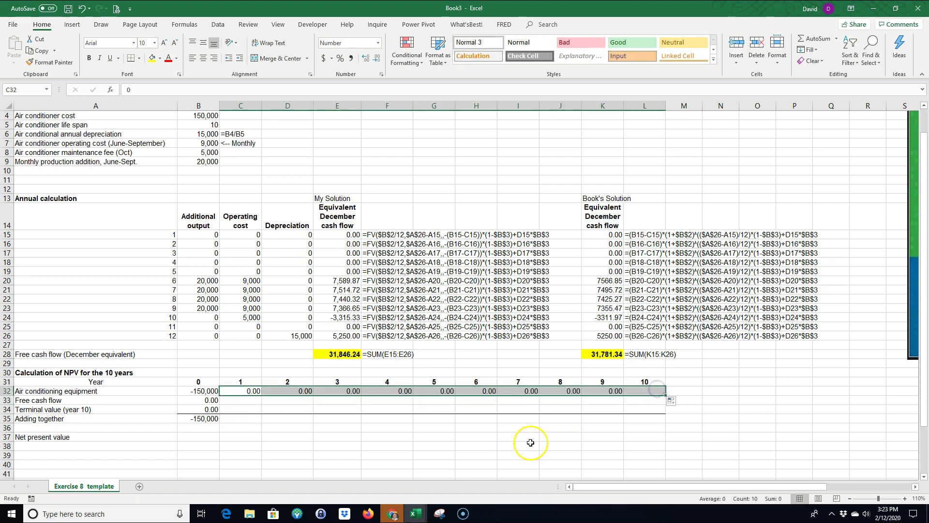
click(531, 442)
Link year-1 free cash flow in C33 to =$K$28 and fill it across the years
click(247, 399)
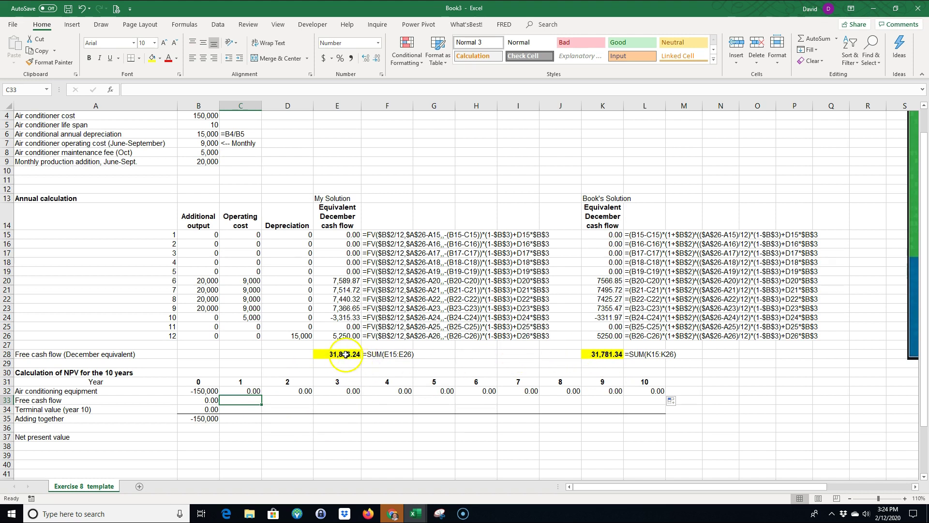
text(=)
click(600, 356)
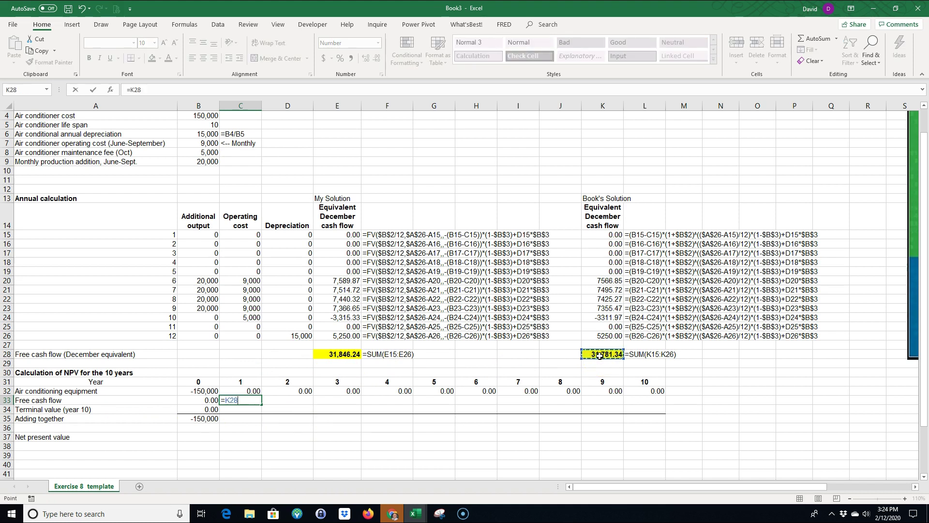
key(Return)
click(244, 399)
drag(262, 407, 644, 409)
Finish filling the free cash flow row and give B32:L35 two decimal places
click(410, 454)
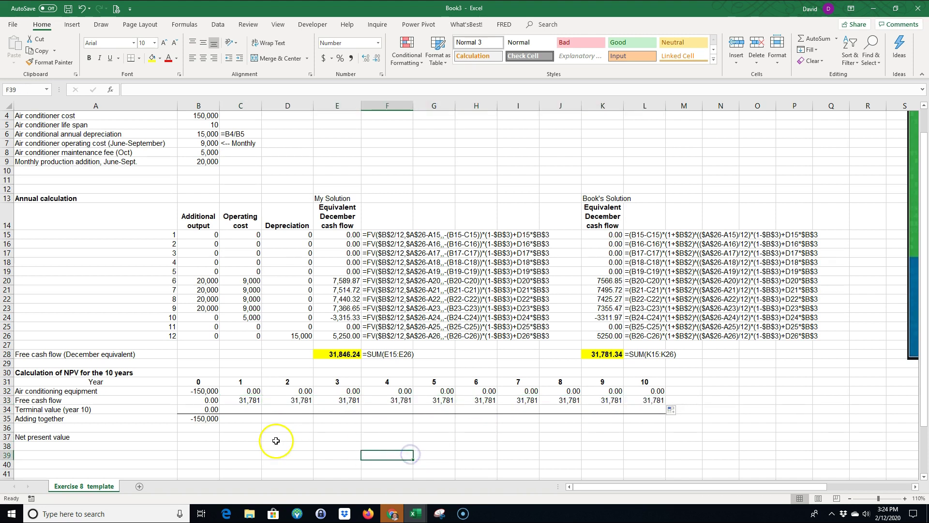
drag(244, 400, 520, 400)
click(432, 455)
drag(201, 391, 635, 416)
click(366, 57)
click(366, 58)
click(337, 446)
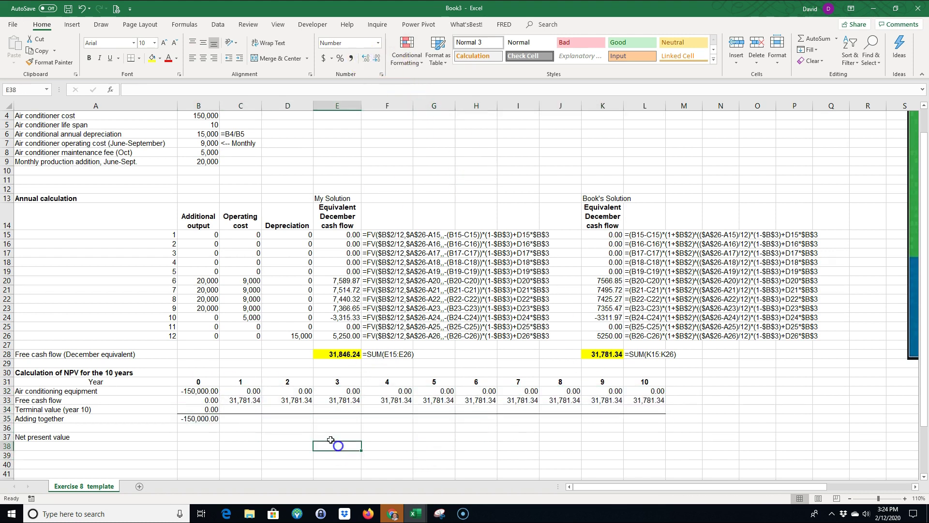
Fill the 0.00 terminal value from B34 across to year 10 in L34
click(214, 409)
drag(220, 413, 620, 411)
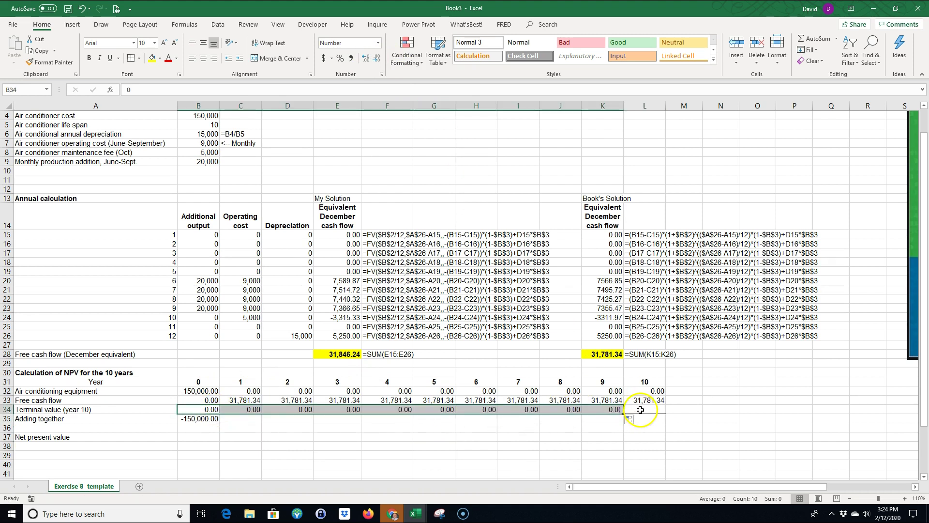
click(641, 410)
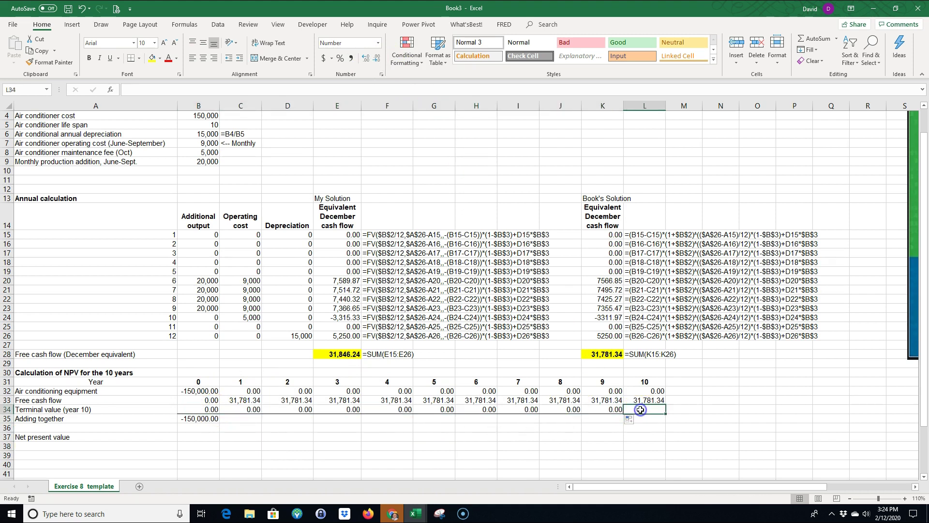
click(611, 410)
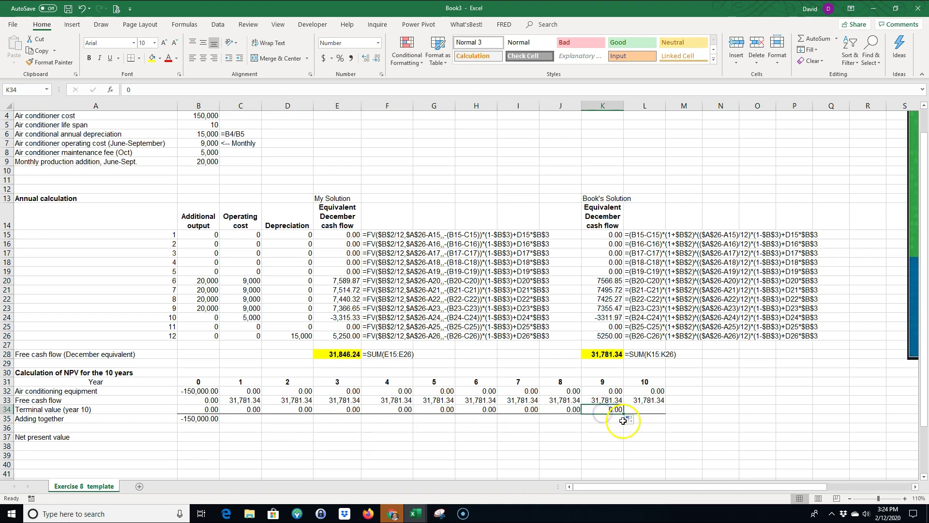
drag(623, 414, 645, 413)
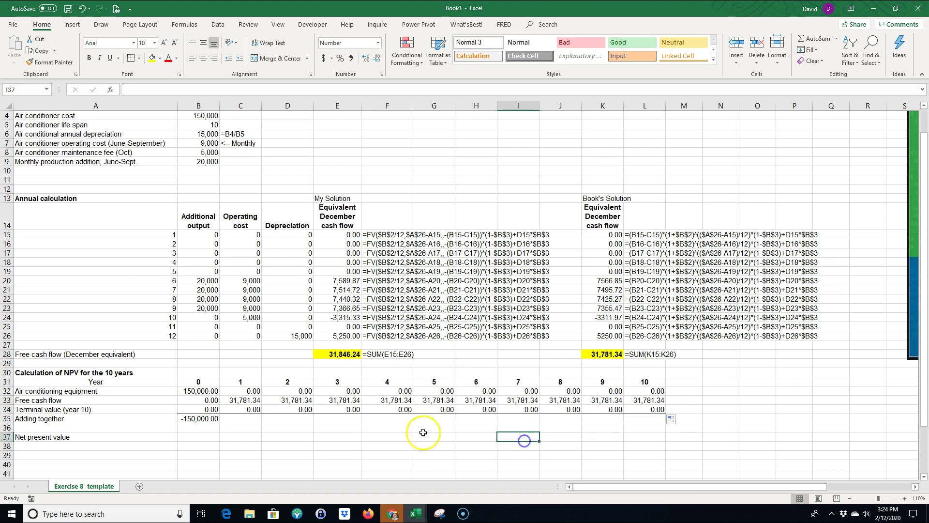
Copy the B35 yearly SUM across to L35, showing 31,781.34 for years 1–10
click(190, 418)
drag(219, 422, 650, 417)
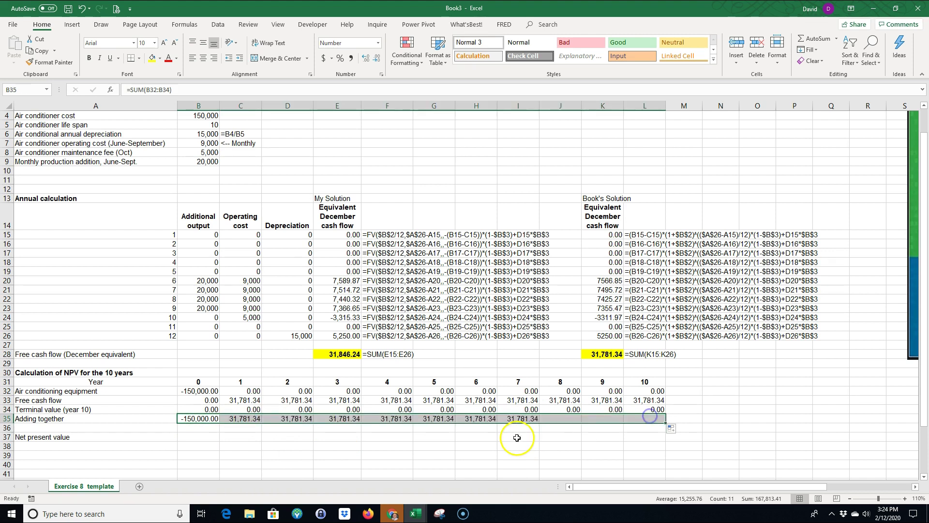
click(513, 445)
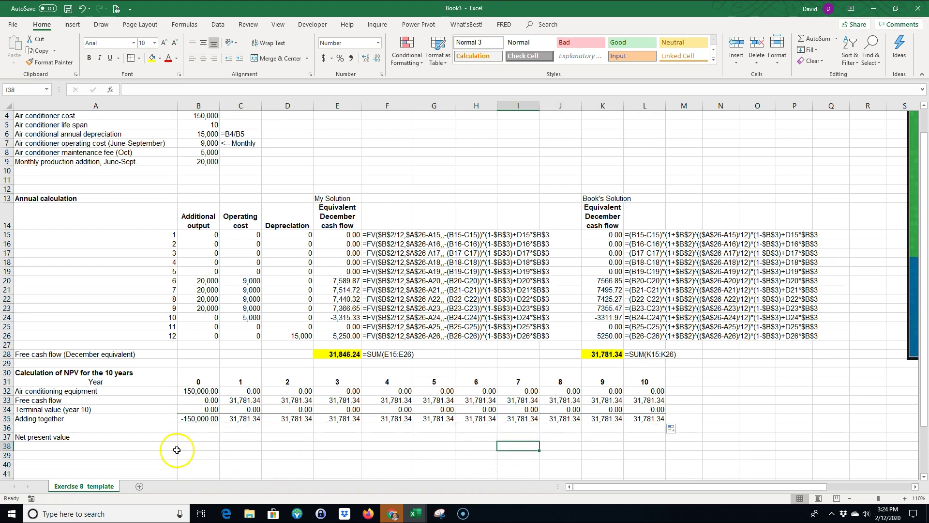
click(199, 438)
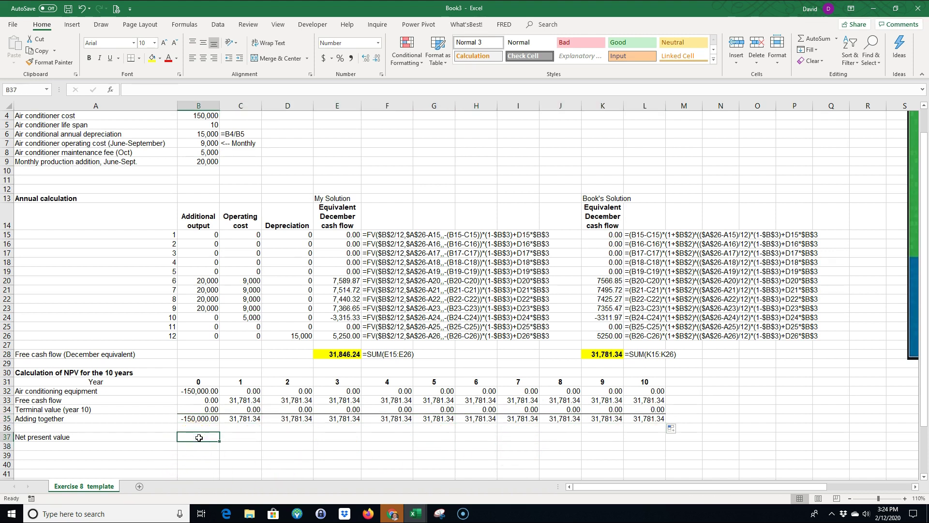
Enter =NPV(B2,C35:L35)+B35 in B37 (29,571.66) and fill A37:B37 yellow
text(=NPV)
key(Tab)
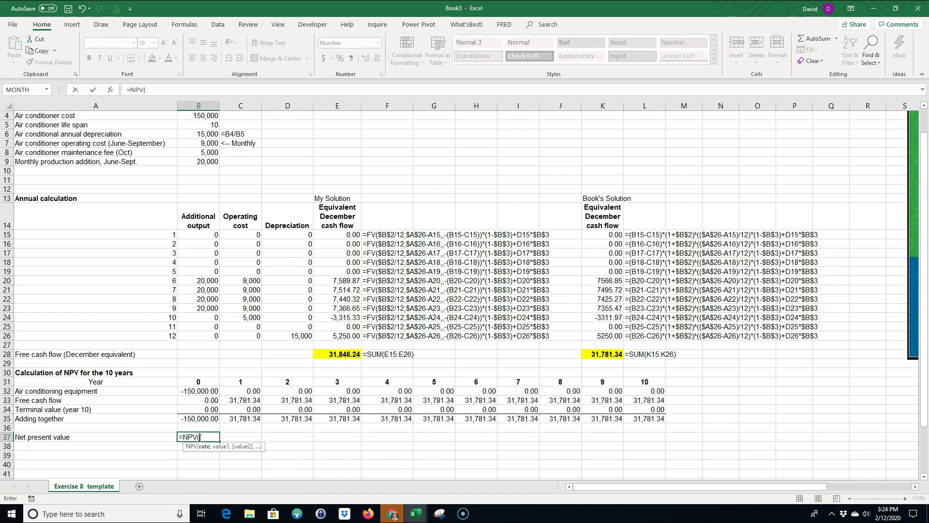
scroll(189, 261, up, 1)
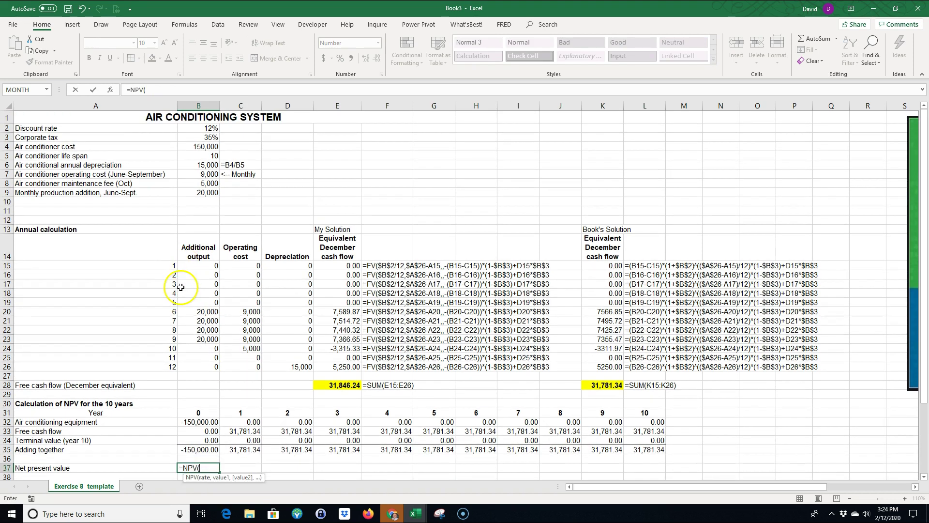
click(200, 130)
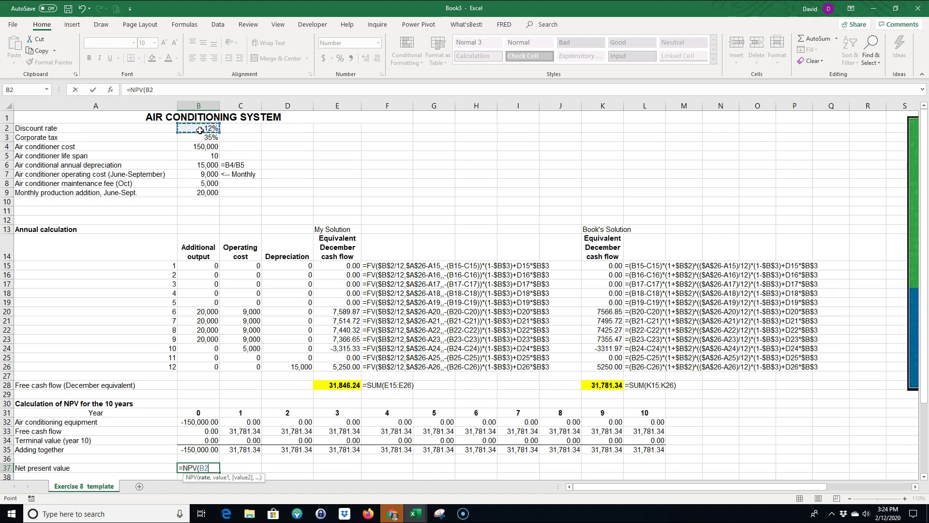
text(,)
scroll(201, 245, down, 2)
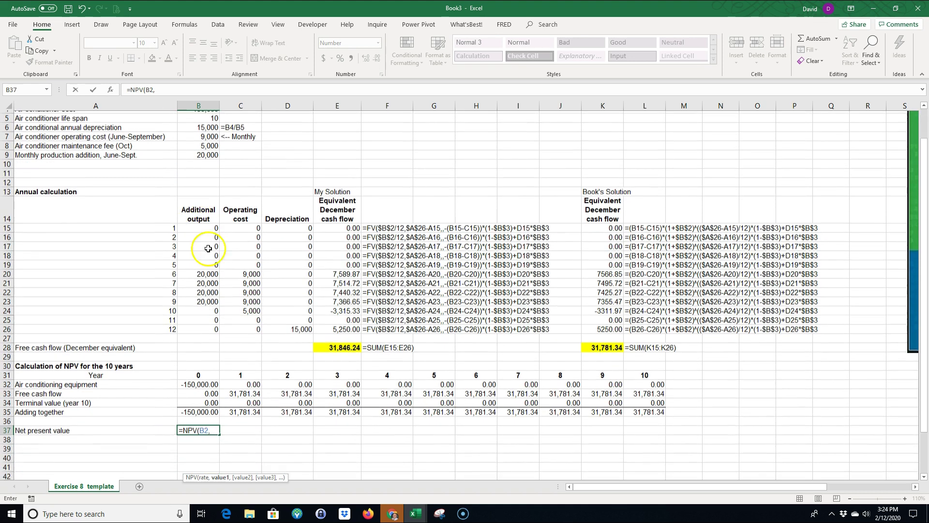
drag(245, 391, 641, 389)
text()+)
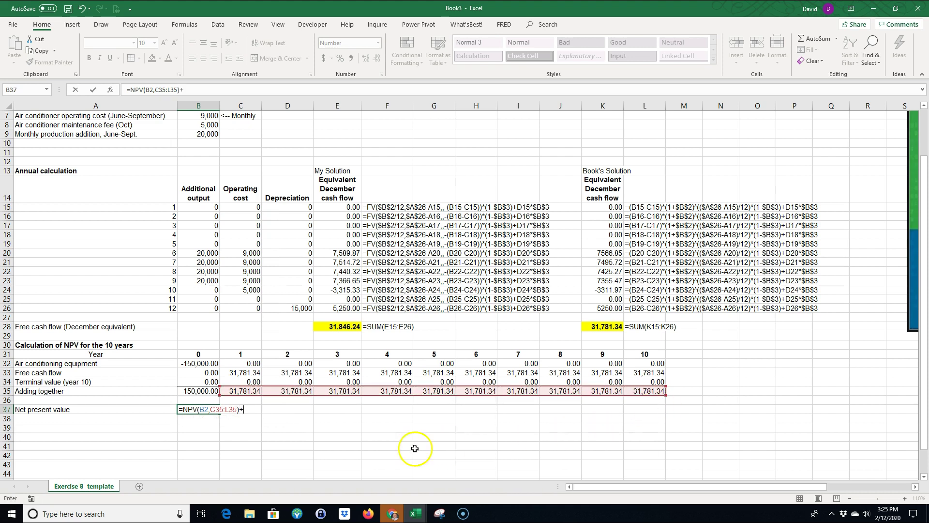
click(193, 391)
key(Return)
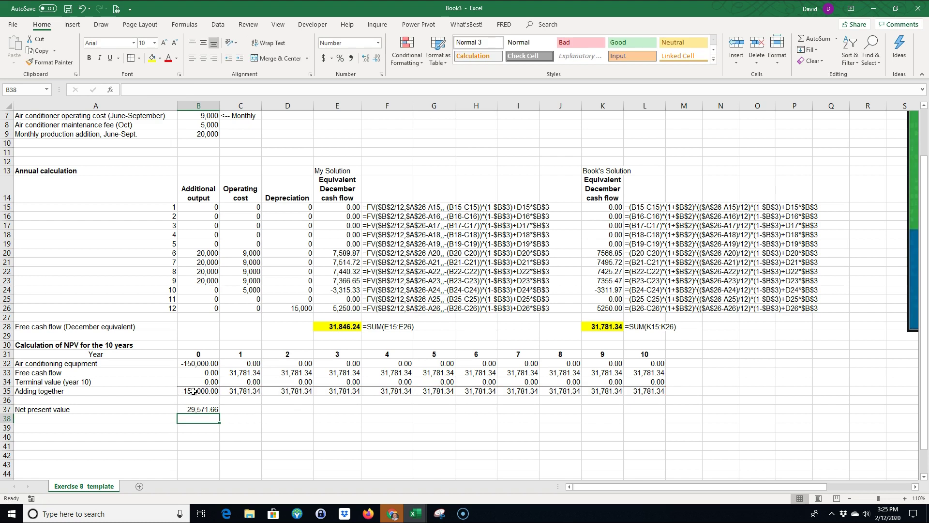
drag(67, 409, 191, 410)
click(153, 57)
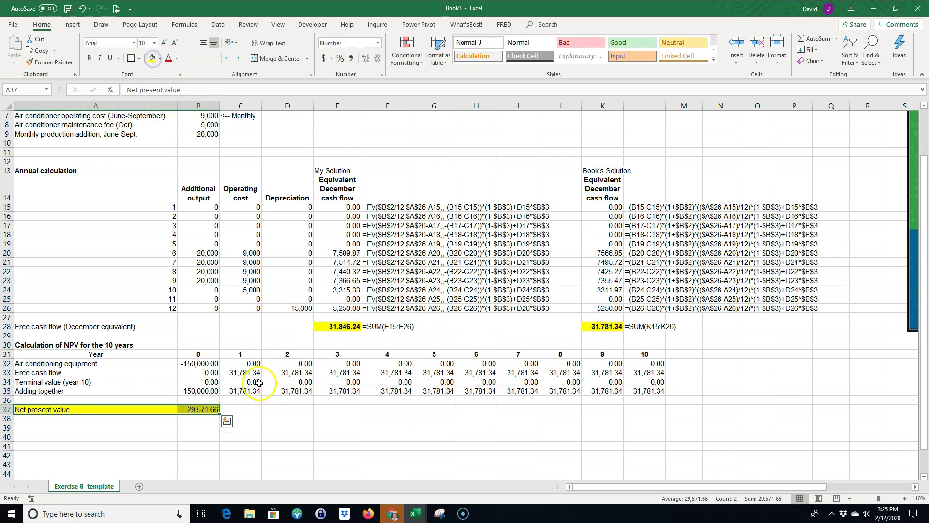
Paste the FORMULATEXT cell from F28 into C37 to show =NPV(B2,C35:L35)+B35 beside the result
click(376, 328)
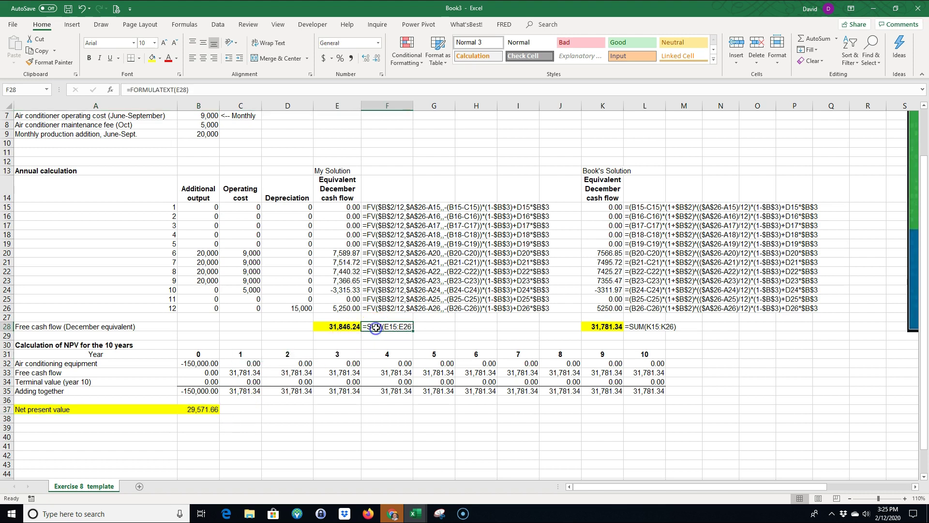
key(ctrl+c)
click(242, 409)
key(ctrl+v)
click(337, 327)
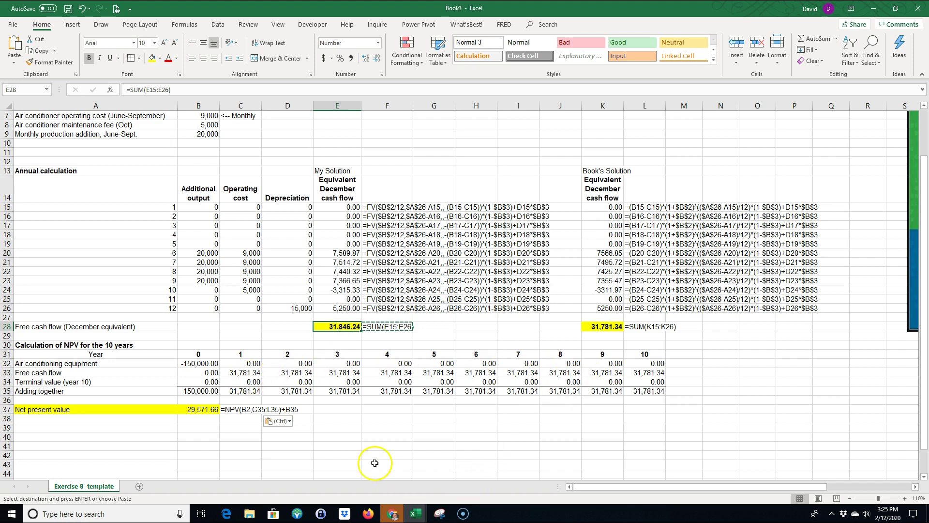
click(254, 456)
key(Escape)
drag(198, 420, 196, 410)
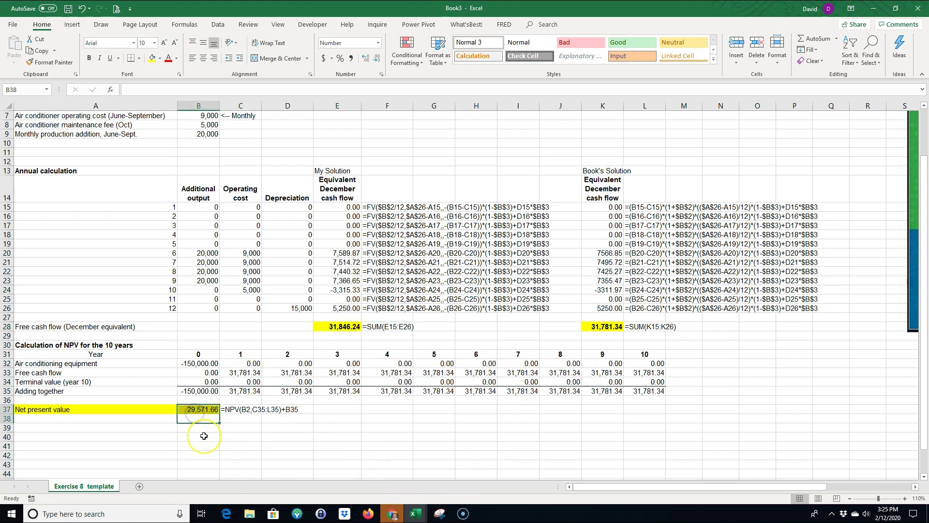
click(201, 411)
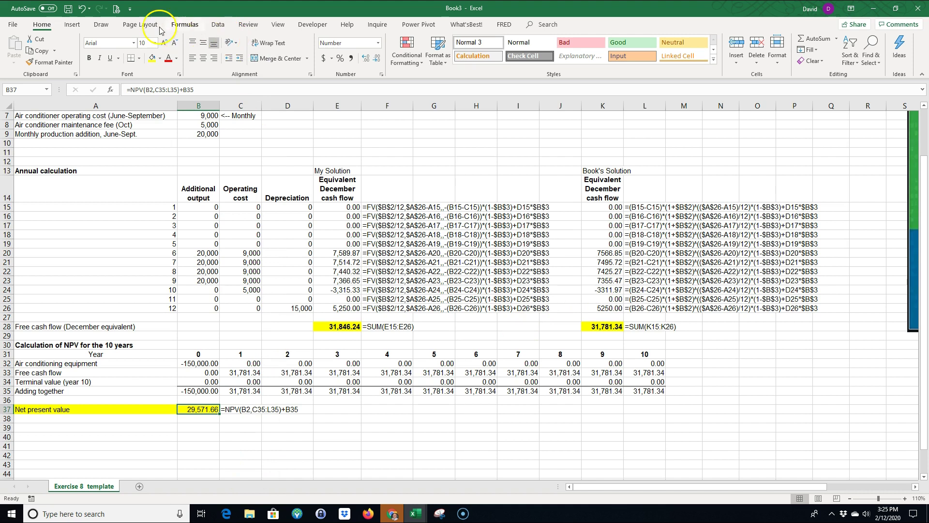
Switch the ribbon to the Formulas tab and deselect the NPV result cell
click(185, 24)
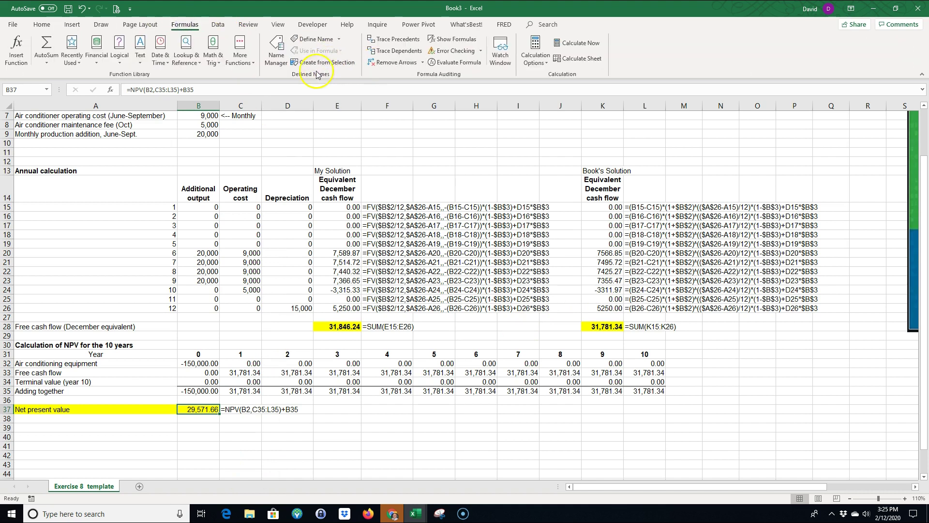
click(363, 422)
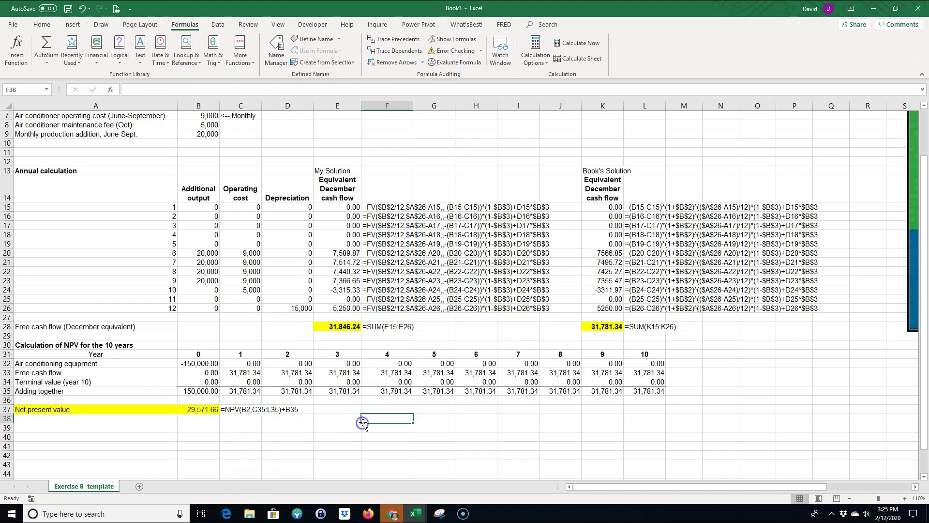